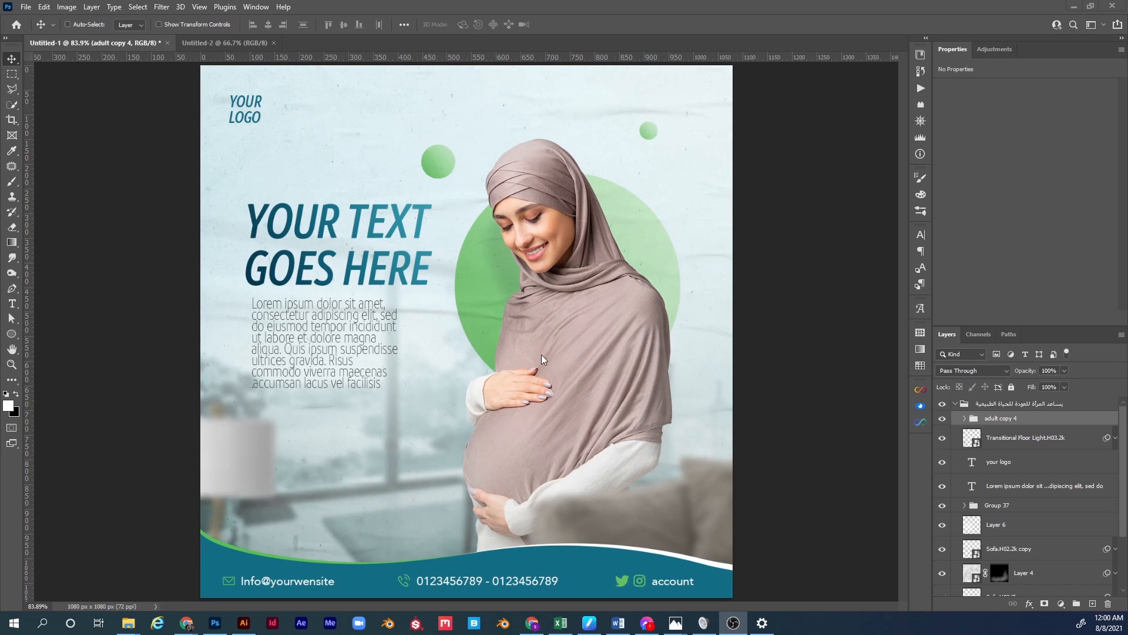
# Focus the finished maternity template and start a new document with Ctrl+N.
pyautogui.click(474, 319)
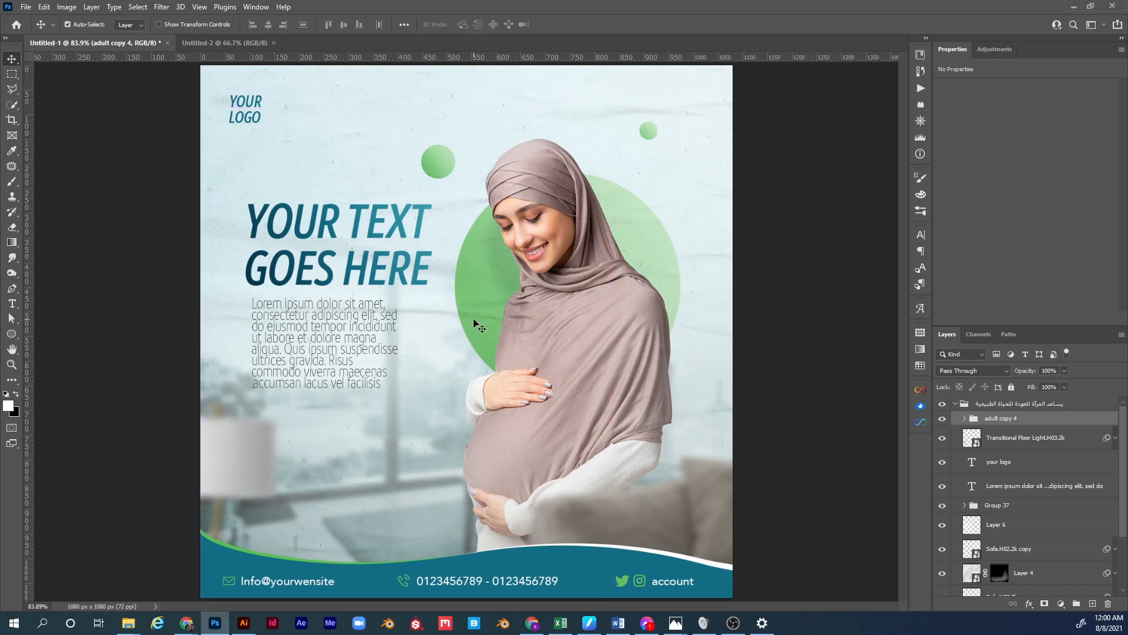
pyautogui.hotkey('ctrl', 'n')
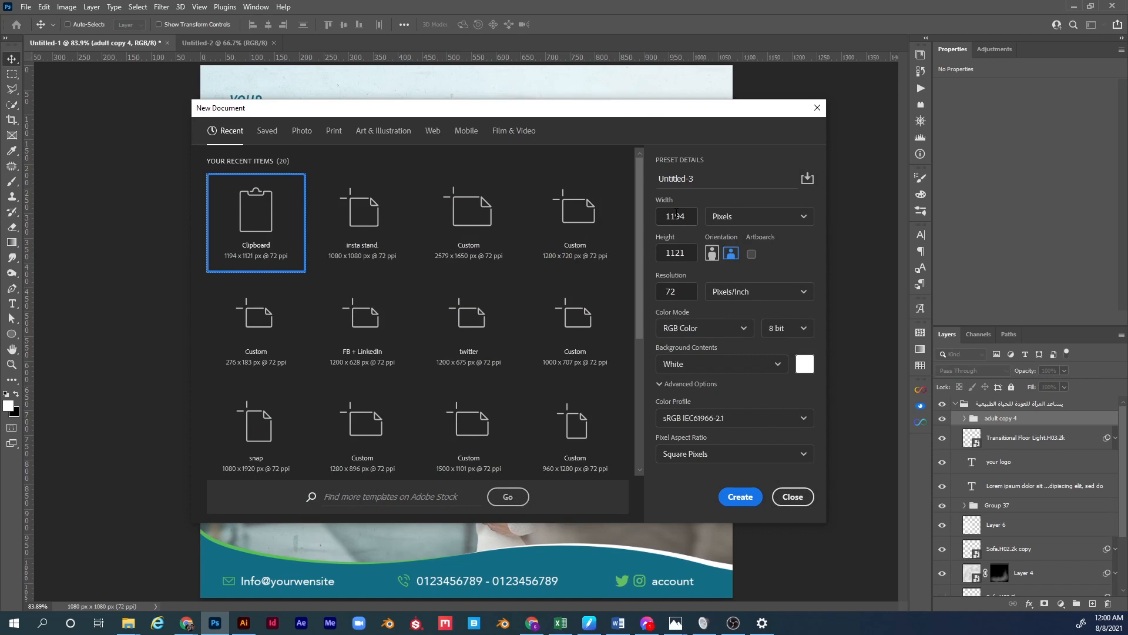
# Create a blank 1080 × 1080 px document, Untitled-3.
pyautogui.doubleClick(675, 215)
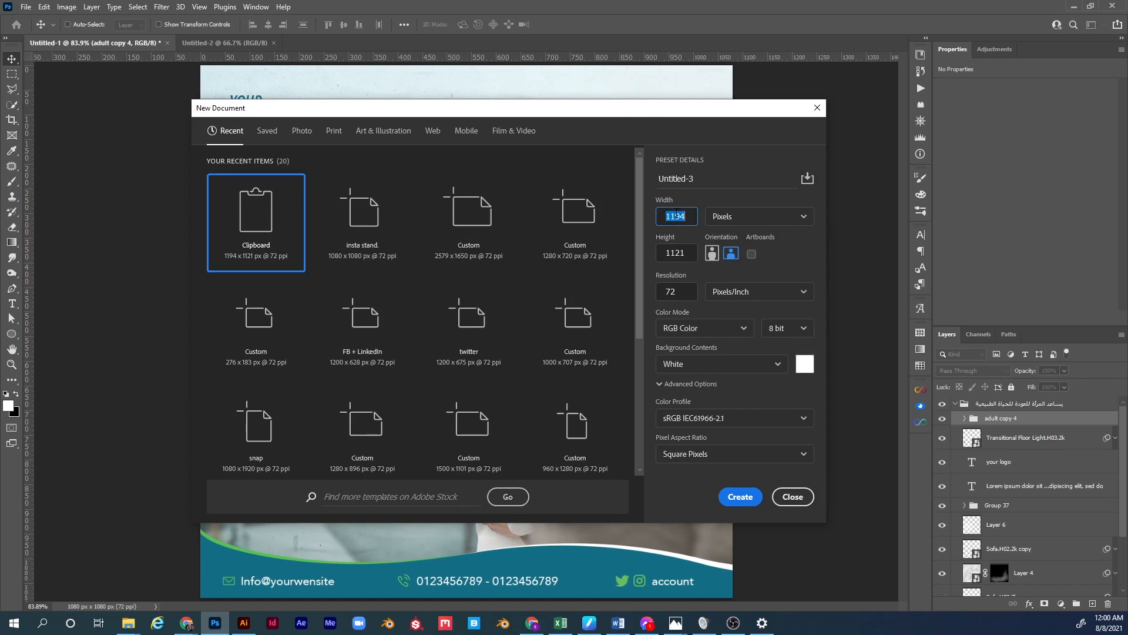
pyautogui.write('1030')
pyautogui.press('Tab')
pyautogui.write('1080')
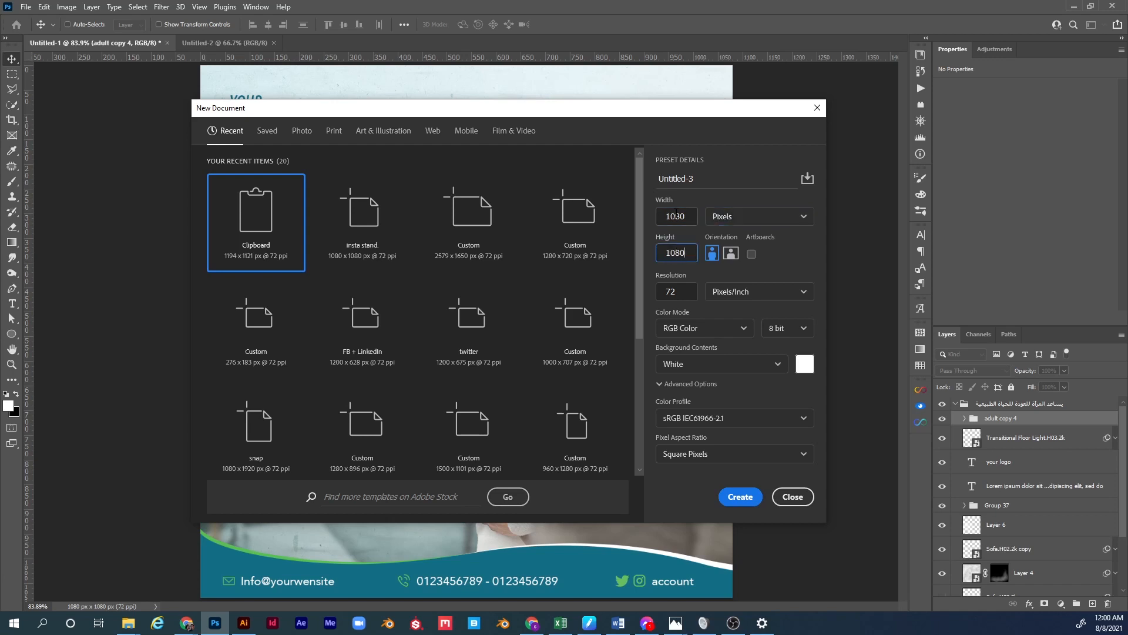
pyautogui.press('Tab')
pyautogui.press('Tab')
pyautogui.press('Tab')
pyautogui.press('Tab')
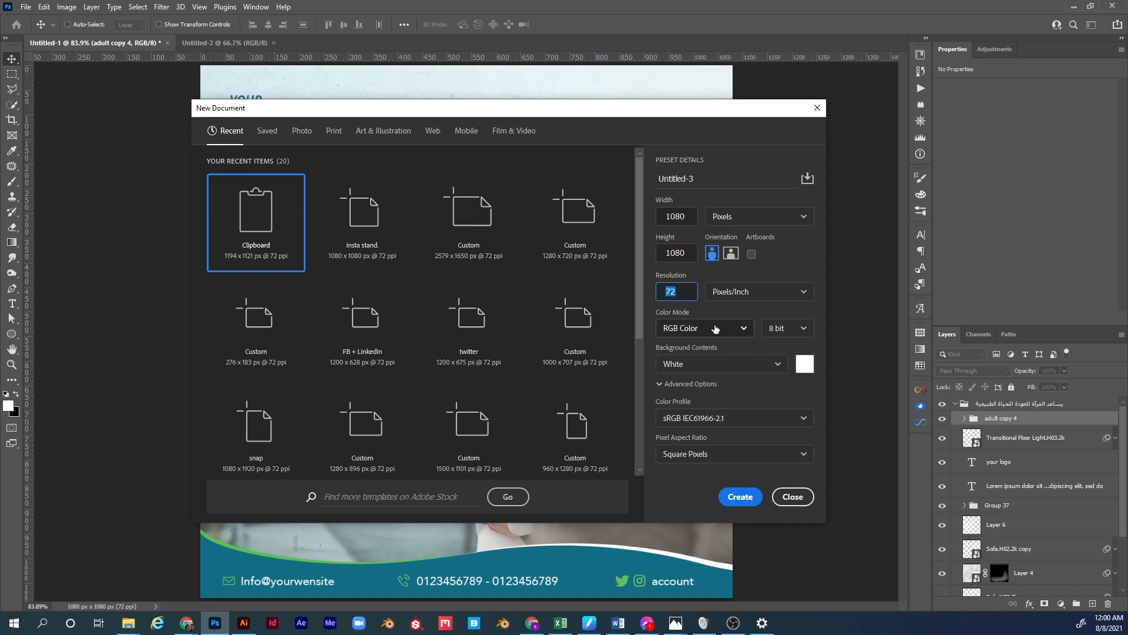
pyautogui.click(739, 497)
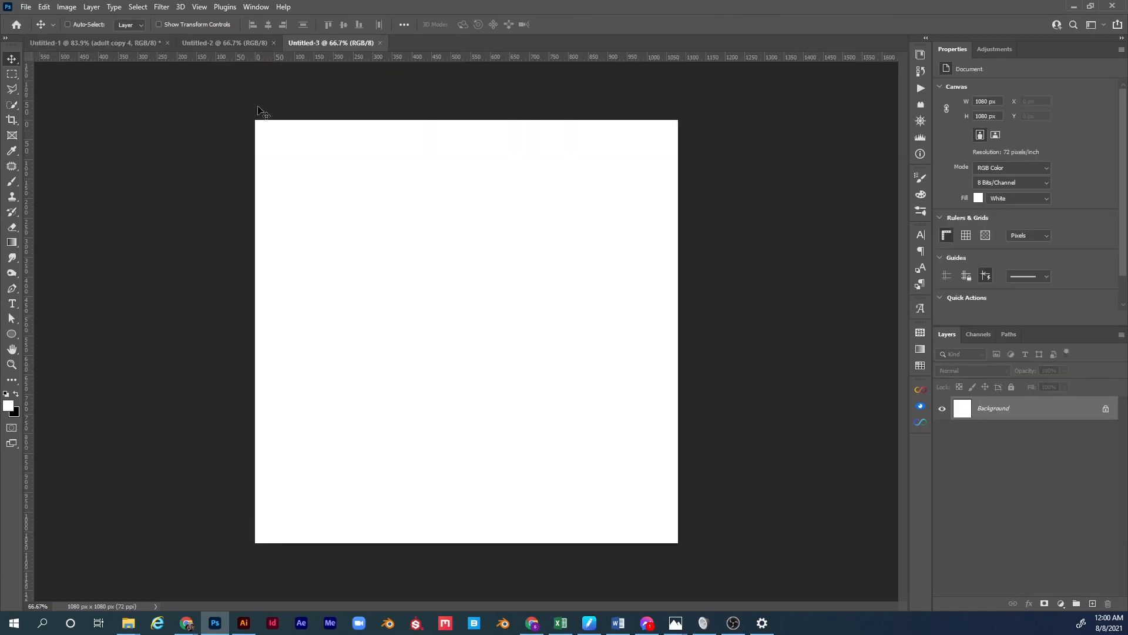
# Close Untitled-2 and paste the template's teal wavy footer group into Untitled-3.
pyautogui.click(125, 46)
pyautogui.click(188, 41)
pyautogui.hotkey('ctrl', 'w')
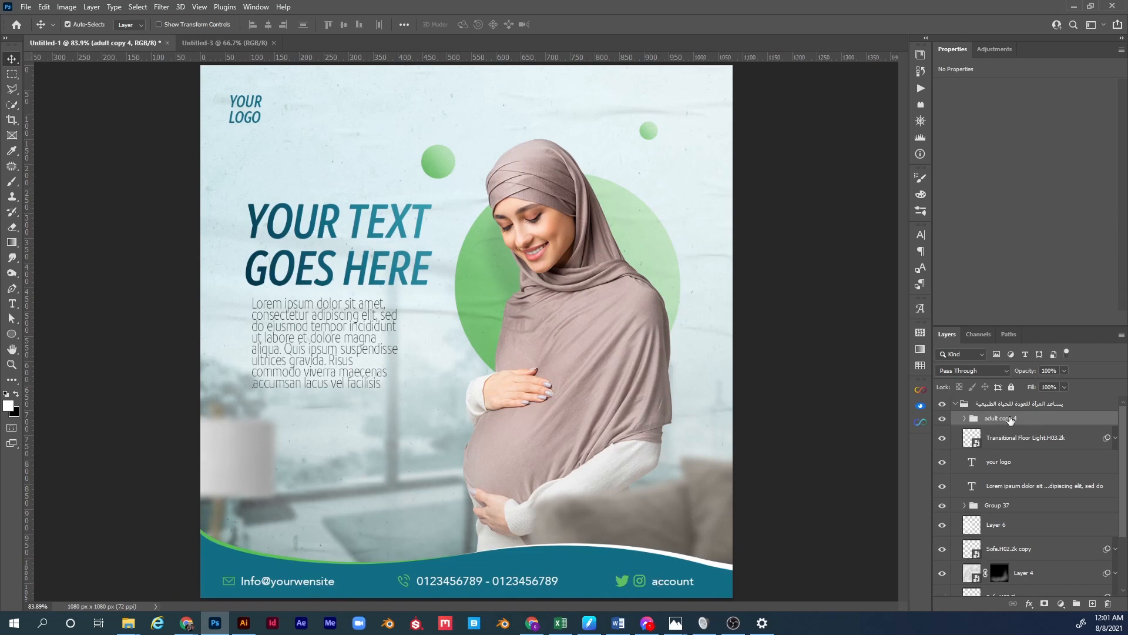
pyautogui.click(252, 45)
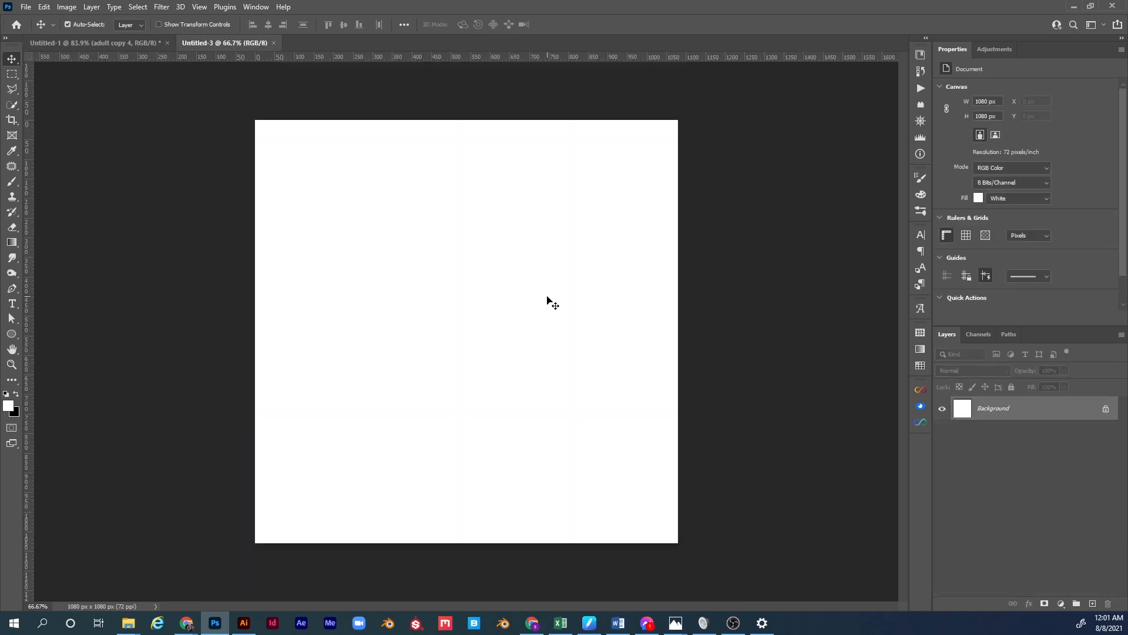
pyautogui.hotkey('ctrl', 'v')
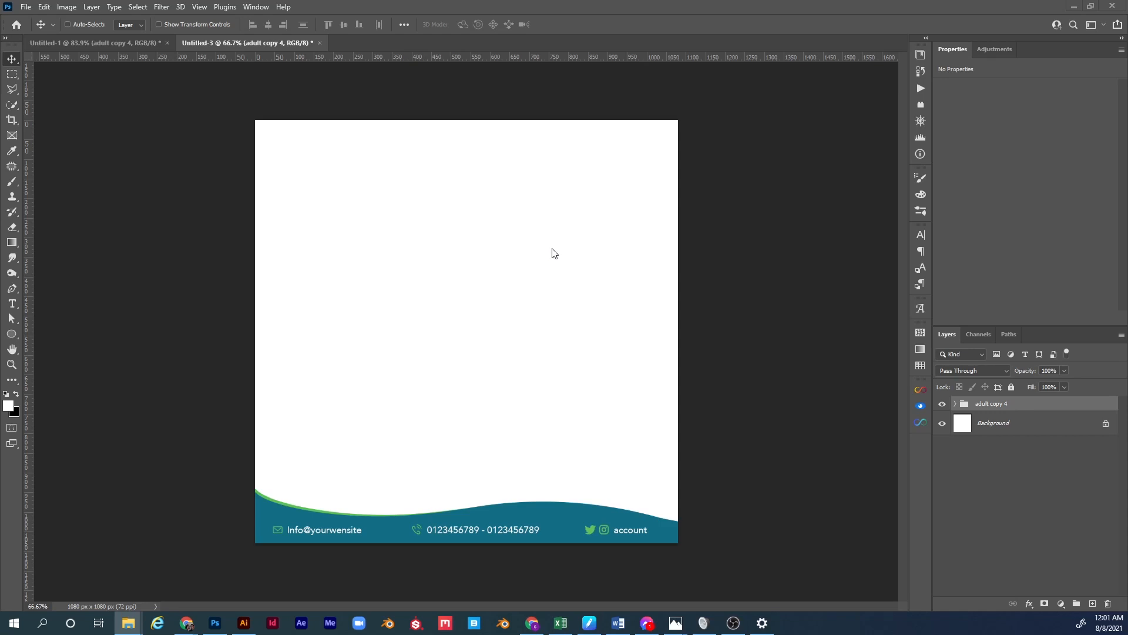
pyautogui.moveTo(0, 89); pyautogui.dragTo(598, 70)
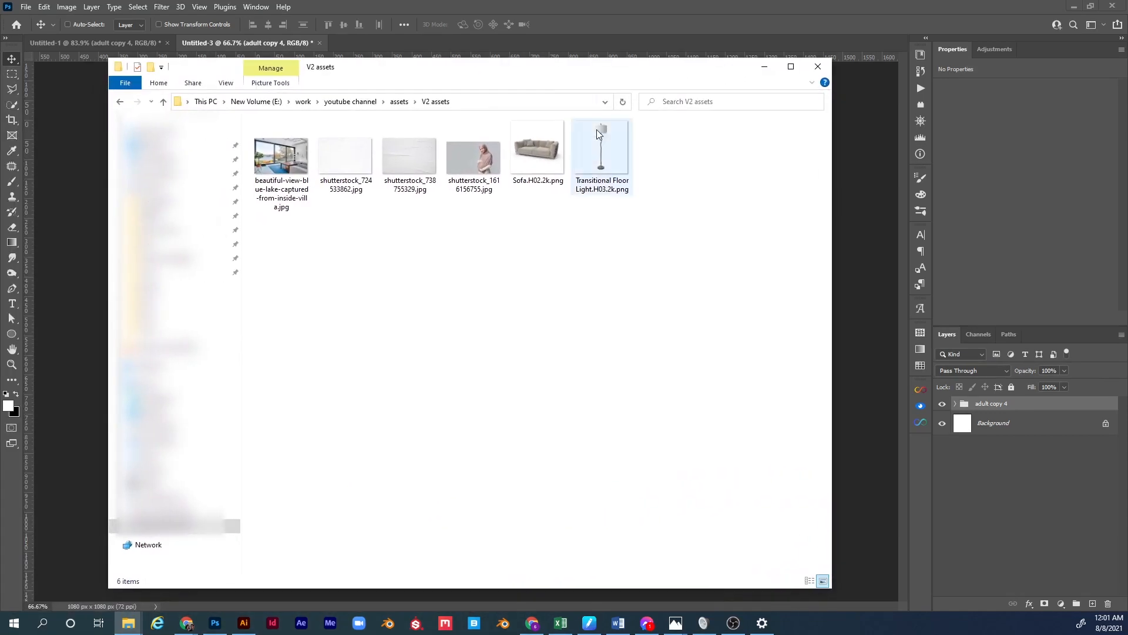
# Open shutterstock_1616156755.jpg from V2 assets with Adobe Photoshop 2021.
pyautogui.rightClick(478, 167)
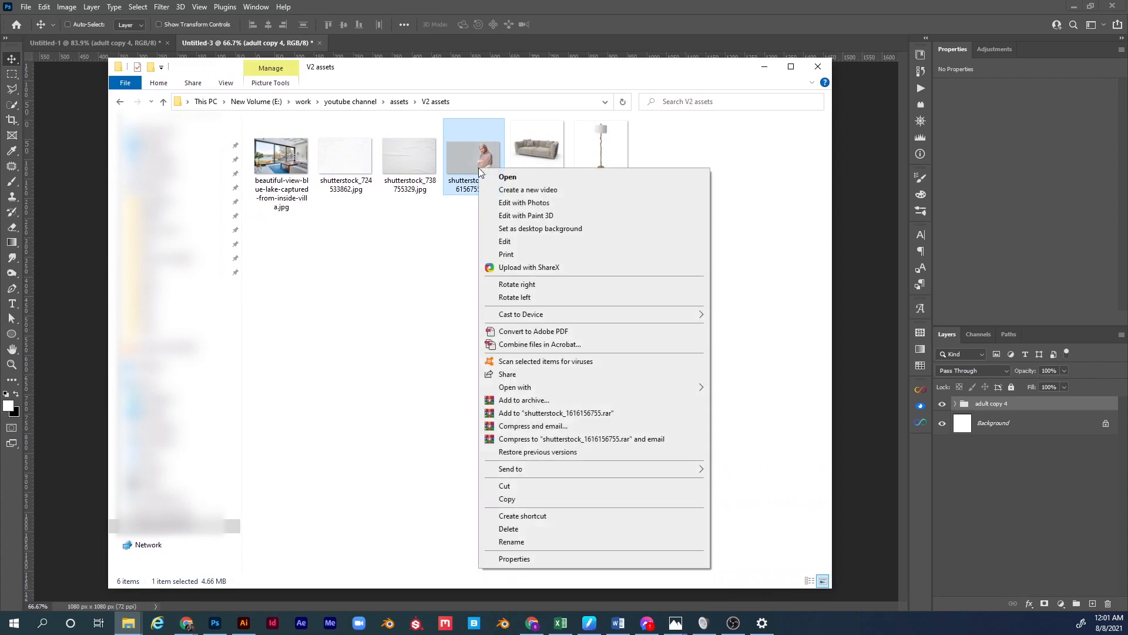
pyautogui.click(475, 158)
pyautogui.rightClick(476, 157)
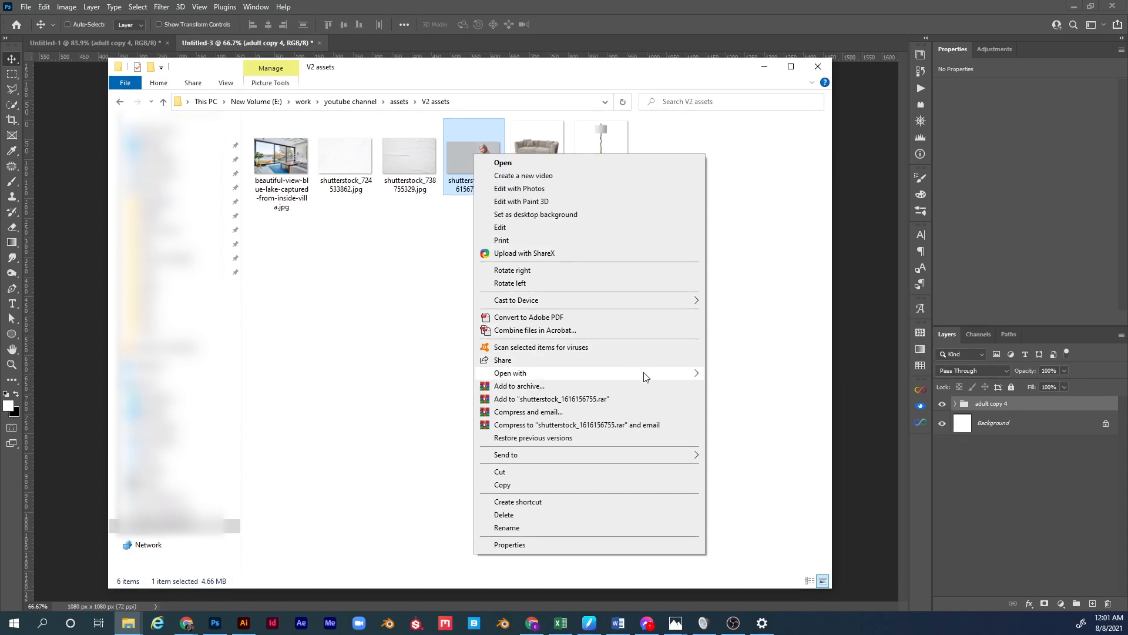
pyautogui.moveTo(663, 378)
pyautogui.click(757, 387)
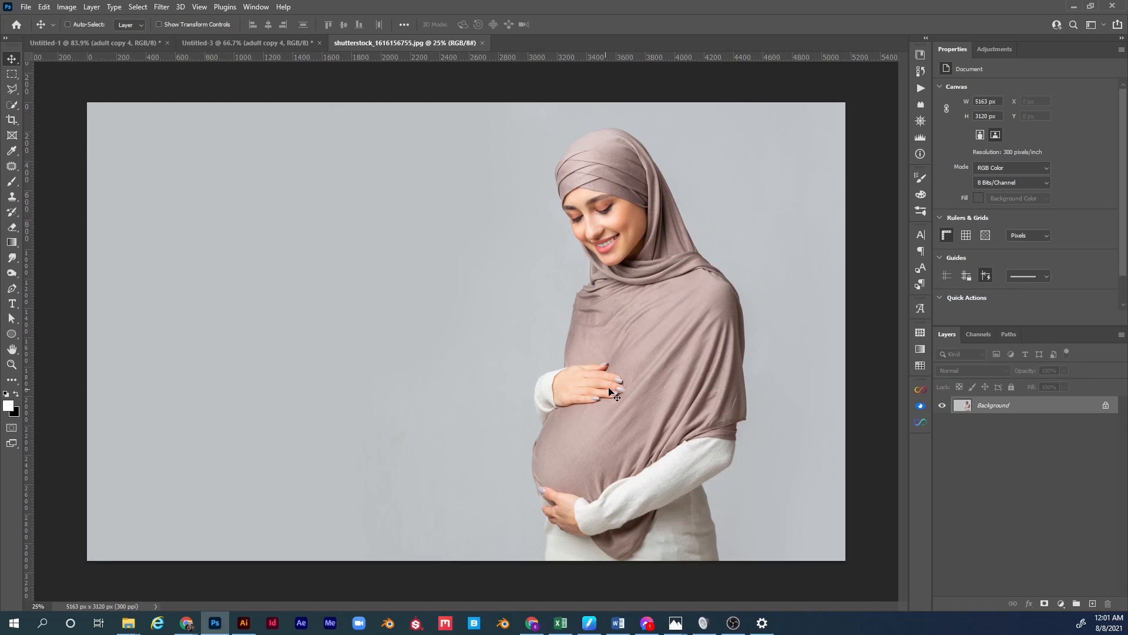
# Unlock the woman's photo layer, remove its grey background, and convert it to a Smart Object.
pyautogui.click(1105, 405)
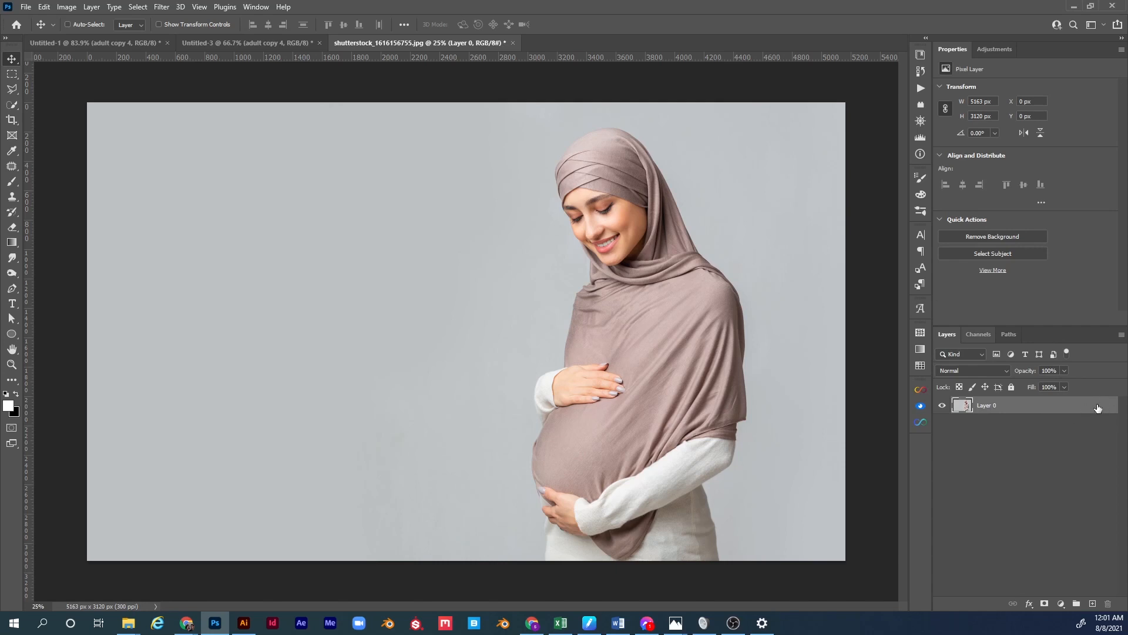
pyautogui.click(995, 239)
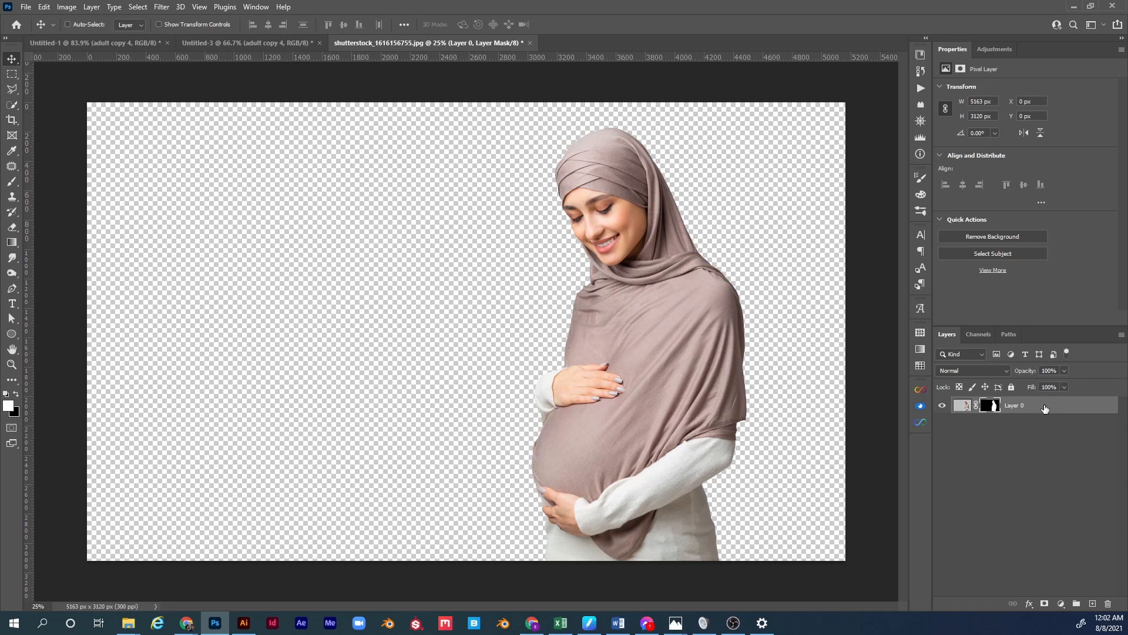
pyautogui.rightClick(1045, 409)
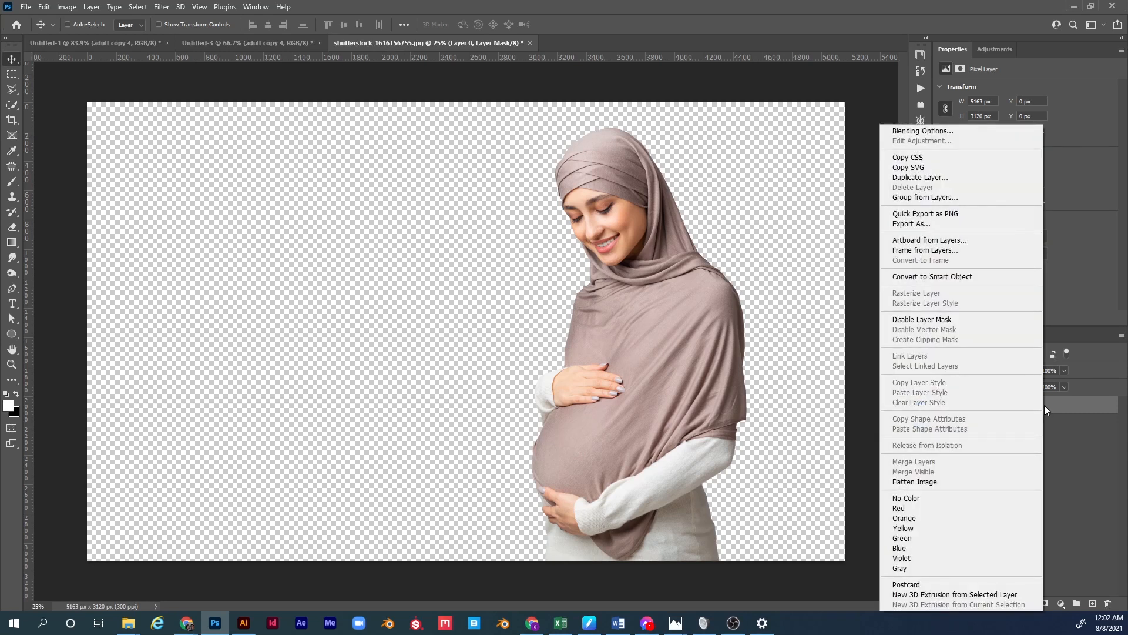
pyautogui.click(930, 278)
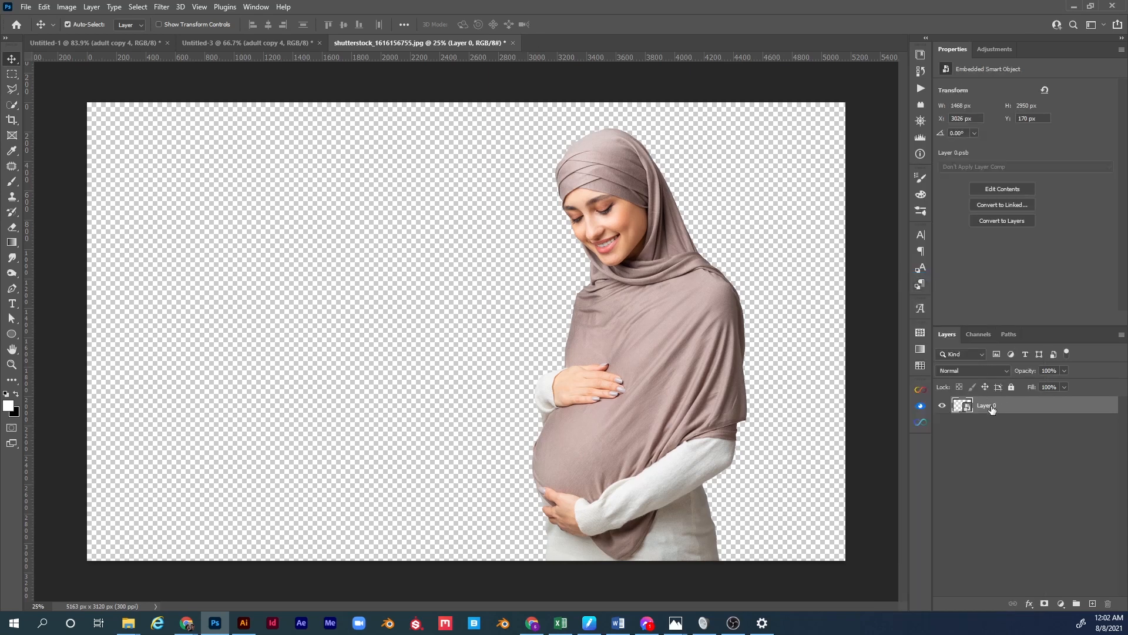
pyautogui.click(110, 43)
pyautogui.click(206, 42)
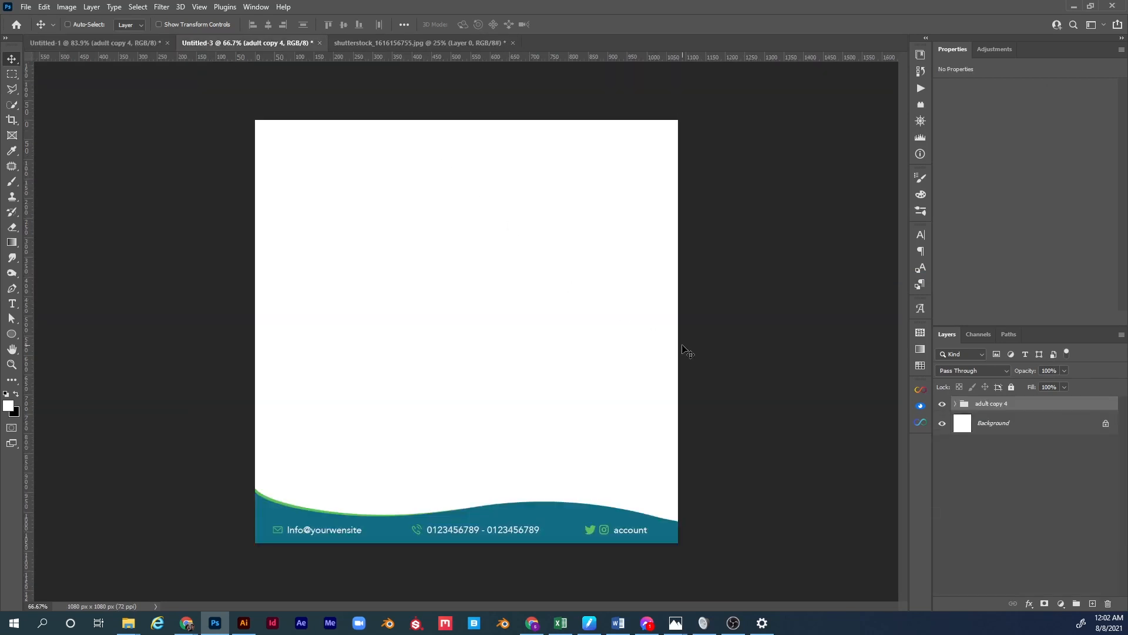
# Paste the cut-out woman and scale her to sit right of centre on the canvas.
pyautogui.hotkey('ctrl', 'v')
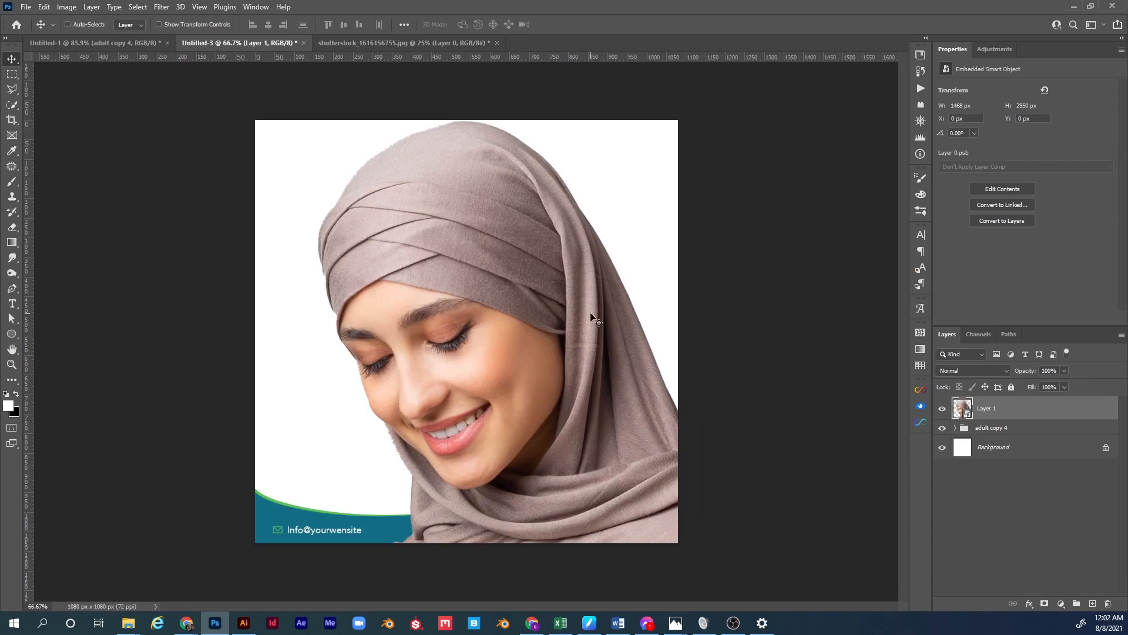
pyautogui.hotkey('ctrl', 't')
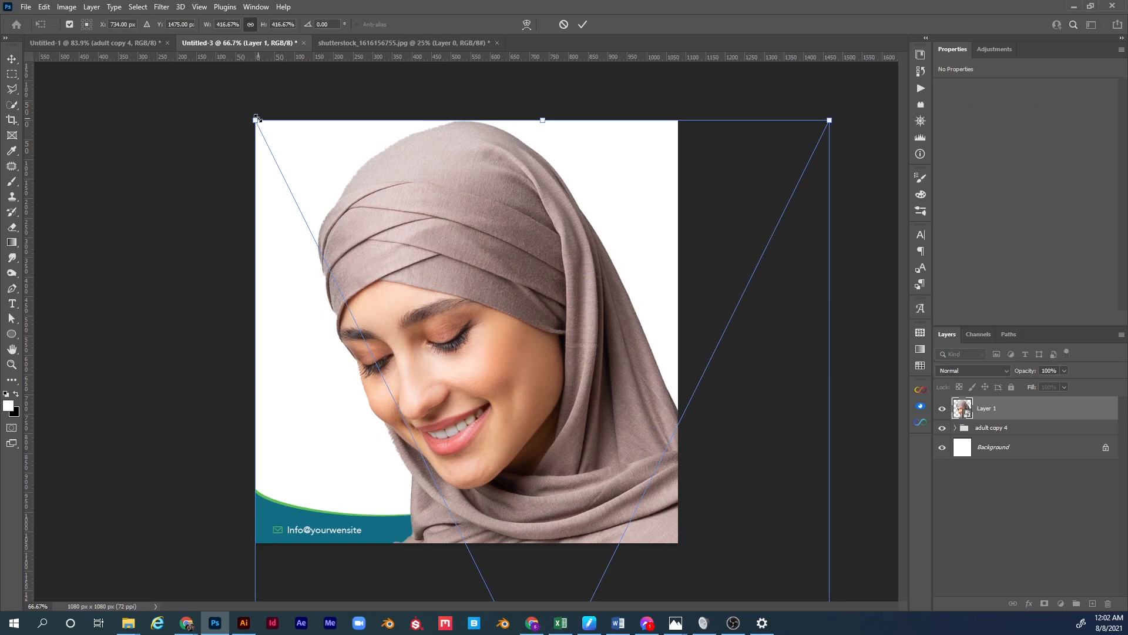
pyautogui.moveTo(257, 118); pyautogui.dragTo(401, 245)
pyautogui.moveTo(394, 186); pyautogui.dragTo(446, 291)
pyautogui.moveTo(548, 450); pyautogui.dragTo(566, 387)
pyautogui.moveTo(539, 229); pyautogui.dragTo(538, 177)
pyautogui.moveTo(530, 296); pyautogui.dragTo(523, 295)
pyautogui.press('Return')
pyautogui.hotkey('ctrl', '0')
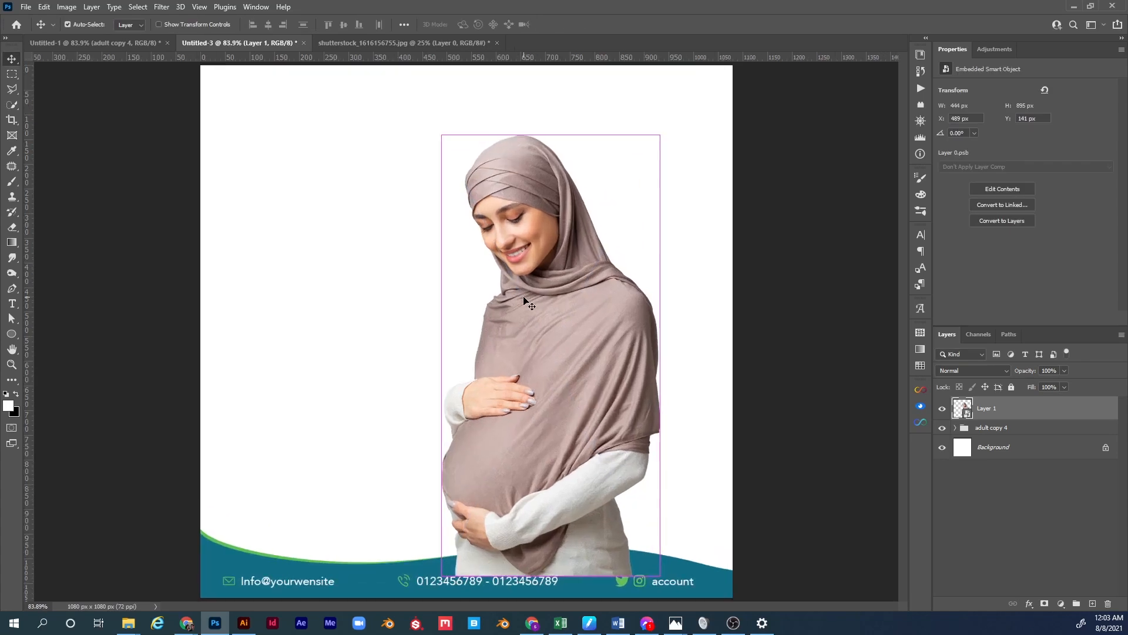
# Move the woman's layer below the footer group and rename the group 'lower third'.
pyautogui.click(1002, 428)
pyautogui.moveTo(993, 413); pyautogui.dragTo(993, 437)
pyautogui.doubleClick(993, 405)
pyautogui.write('lower third')
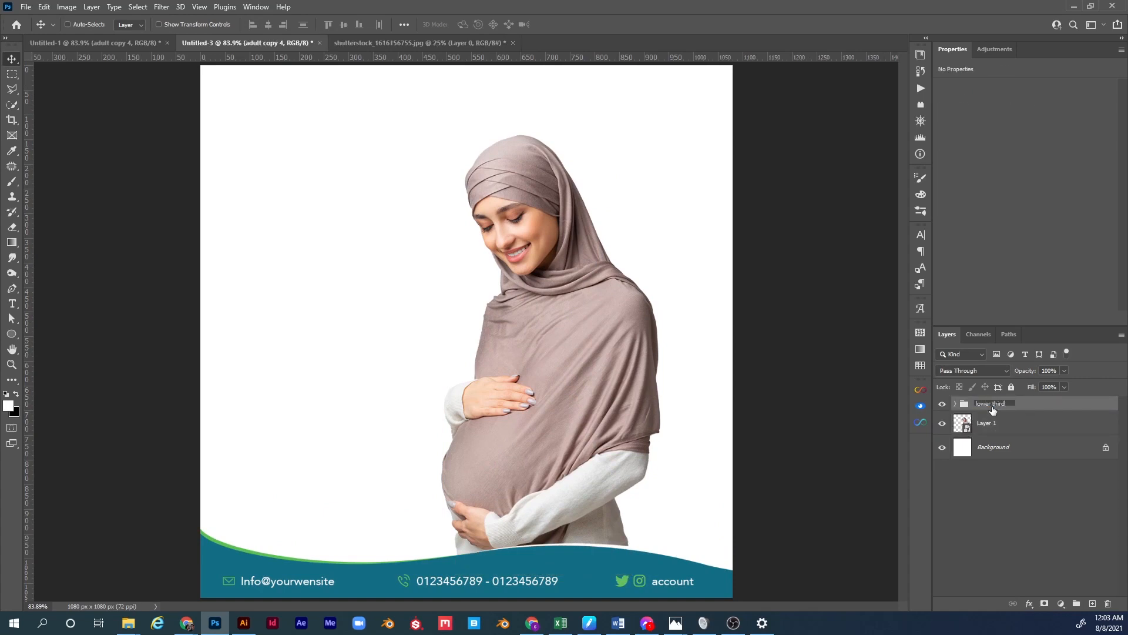
pyautogui.press('Return')
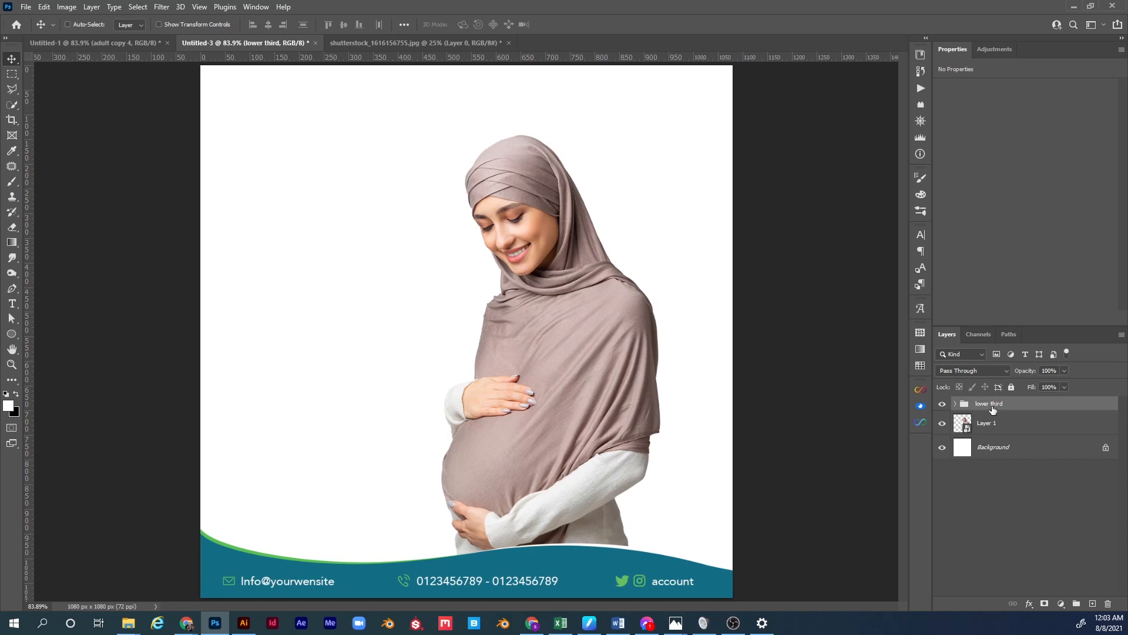
pyautogui.click(993, 423)
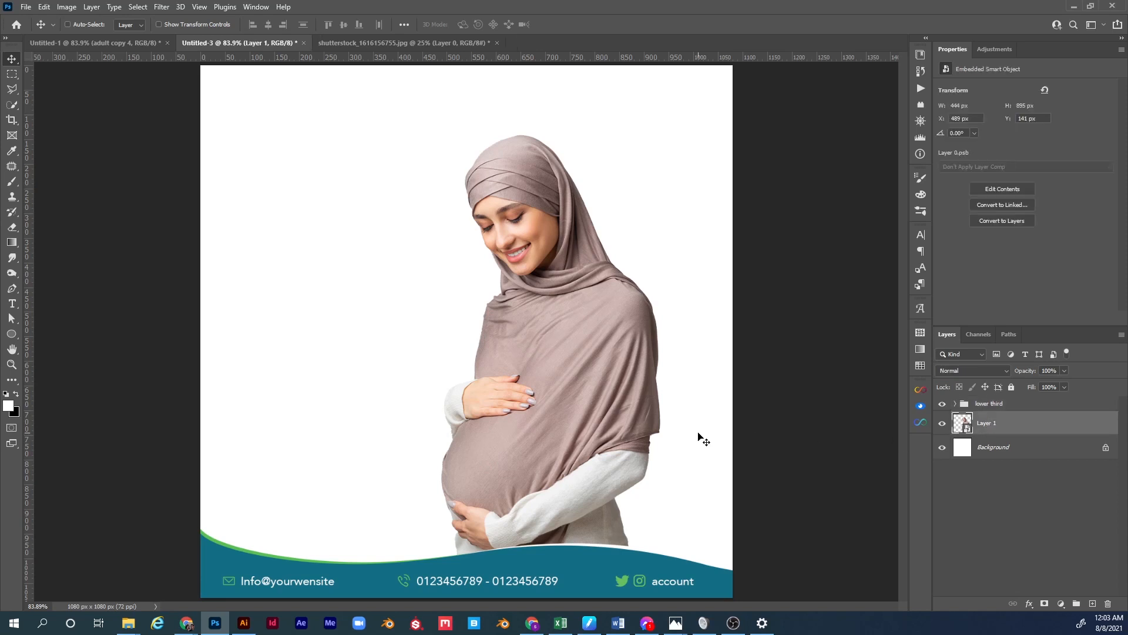
# Add a Solid Color fill above Background, sampled from the teal footer and lightened to #a1d9e7.
pyautogui.click(1003, 448)
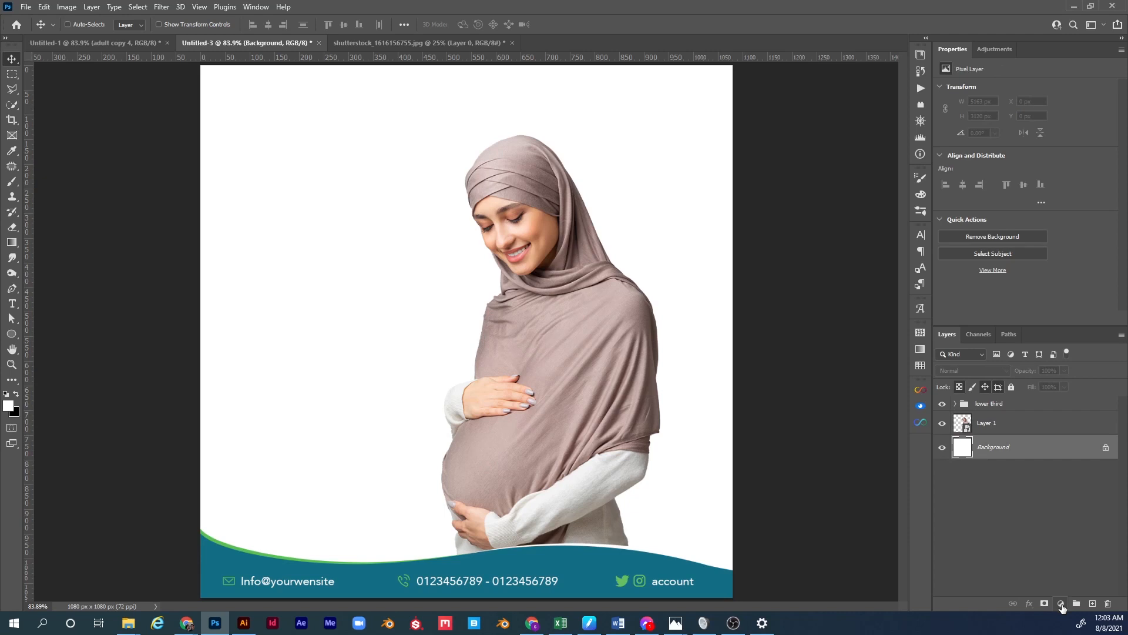
pyautogui.click(1061, 604)
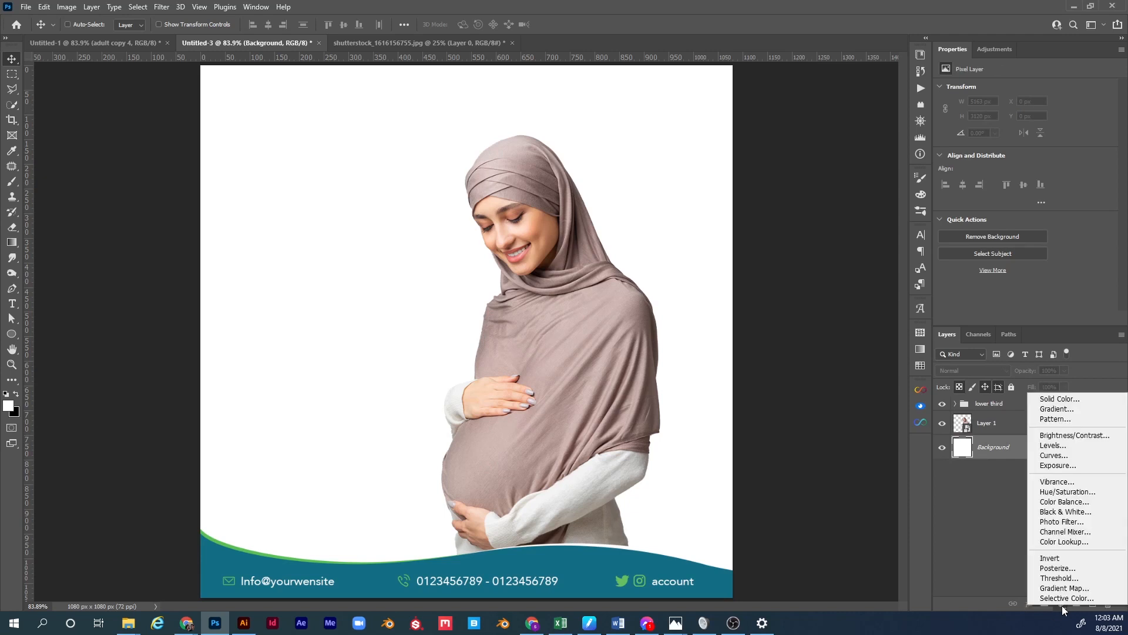
pyautogui.click(1072, 397)
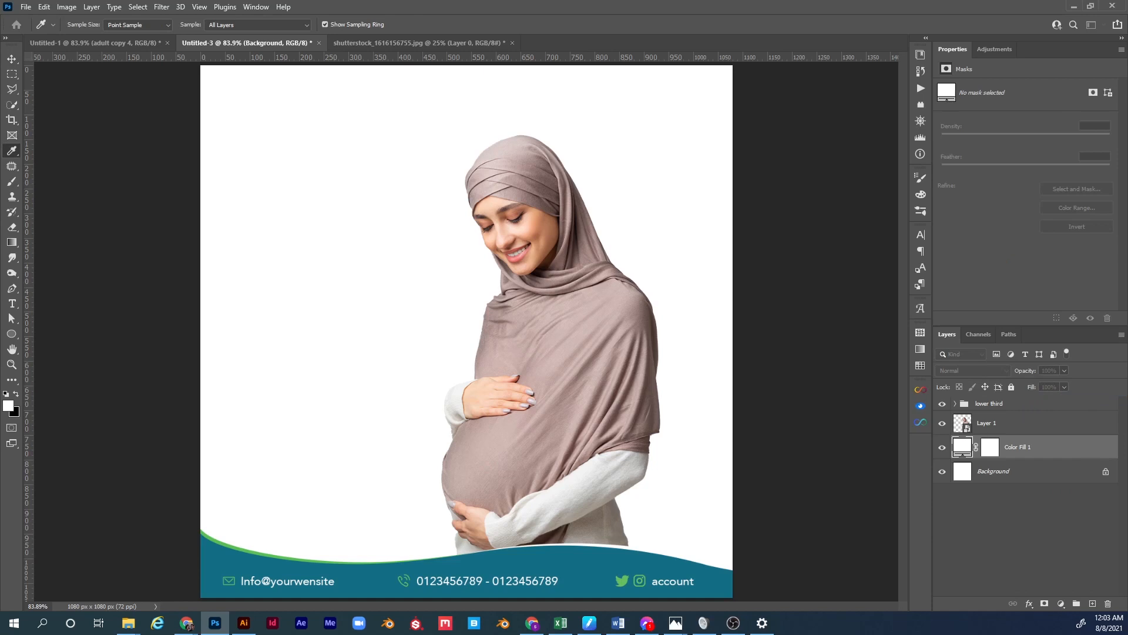
pyautogui.moveTo(492, 182); pyautogui.dragTo(727, 145)
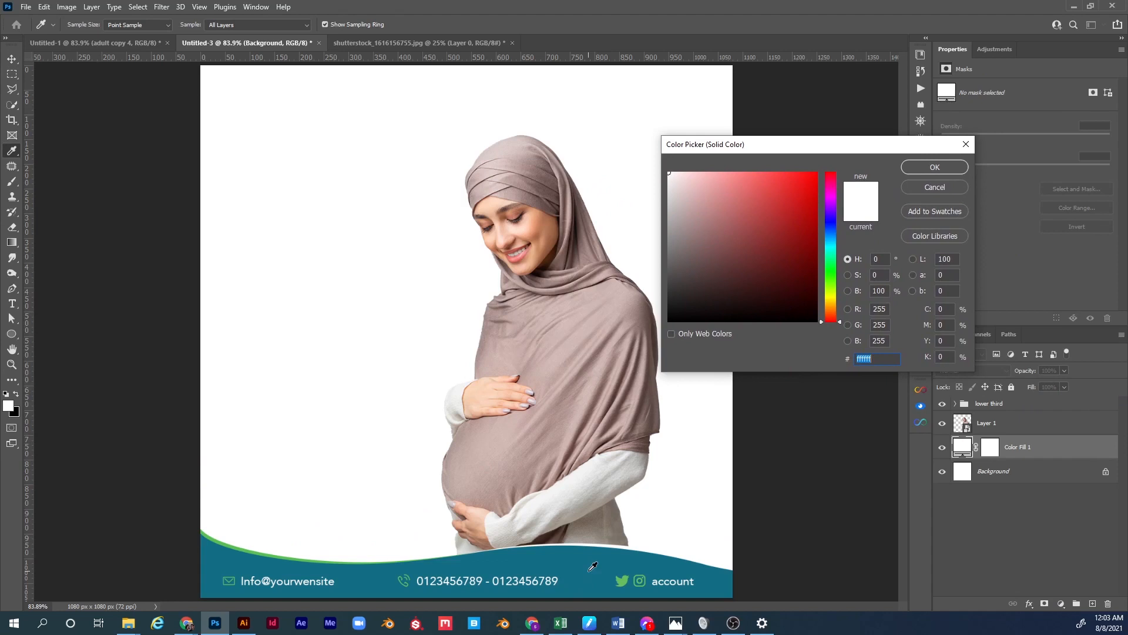
pyautogui.click(612, 558)
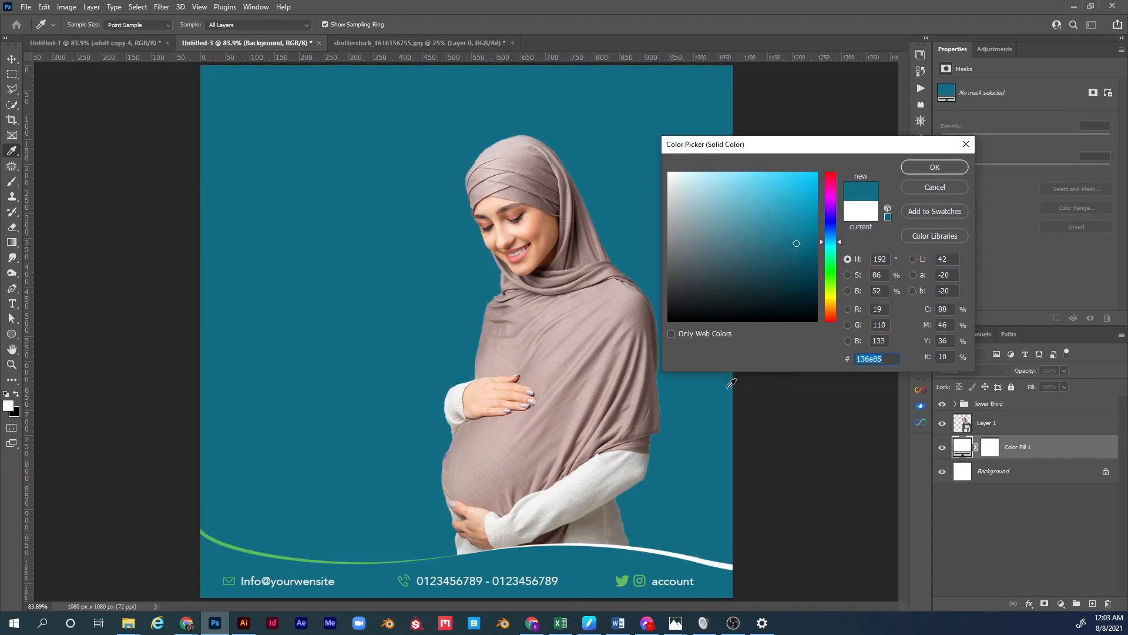
pyautogui.moveTo(748, 230); pyautogui.dragTo(713, 186)
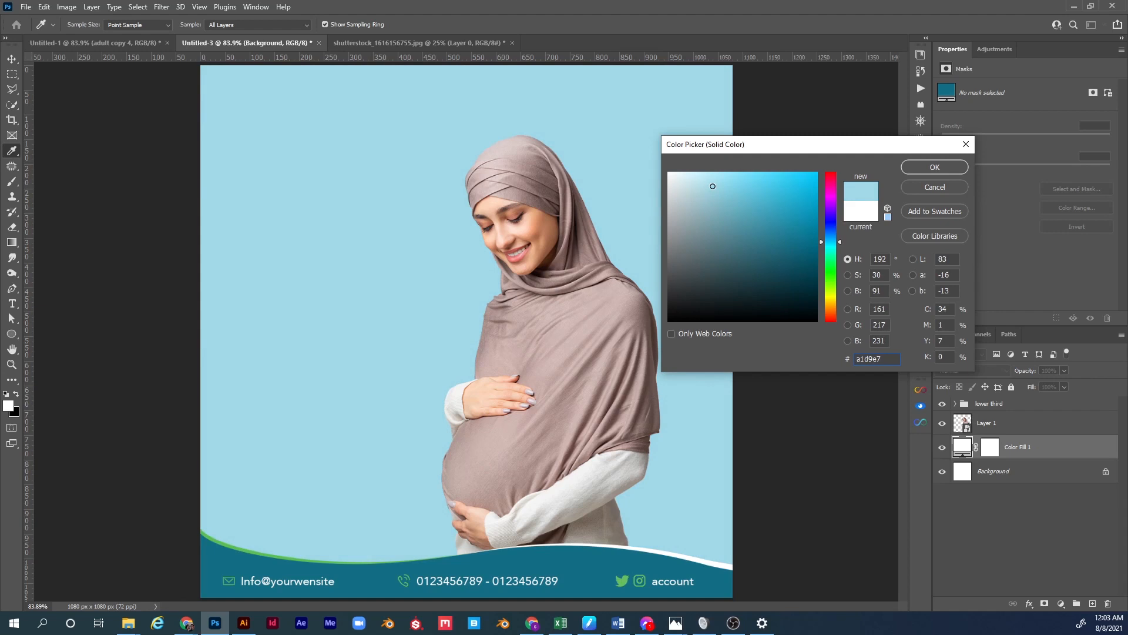
pyautogui.click(936, 169)
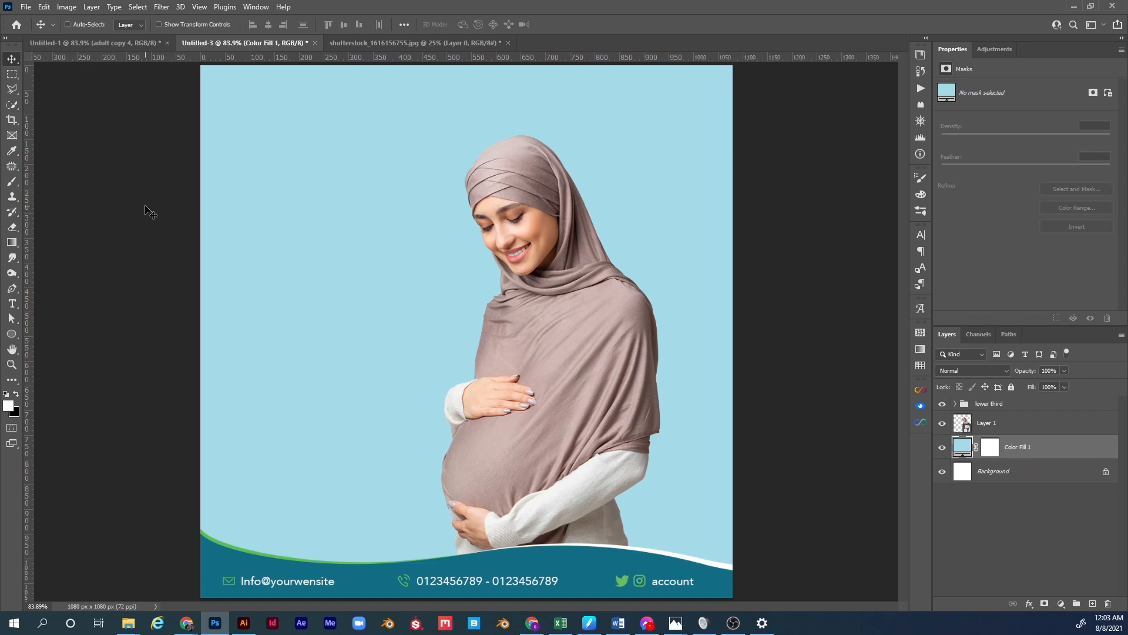
pyautogui.click(24, 10)
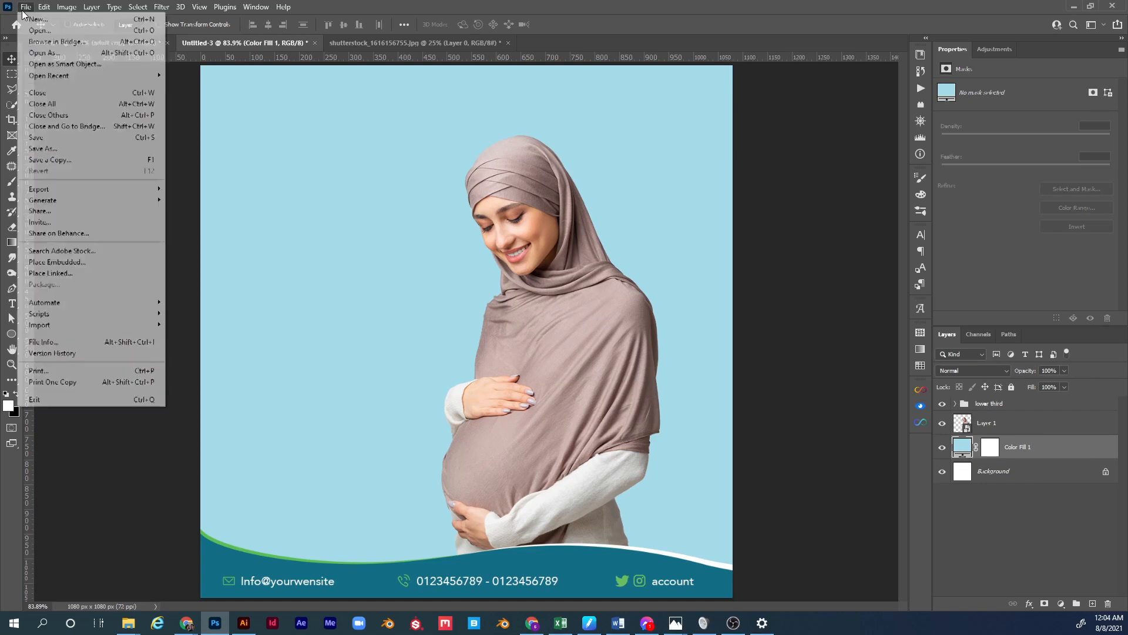
# Place shutterstock_738755329 to cover the canvas, blended with Multiply at 84% opacity.
pyautogui.click(83, 261)
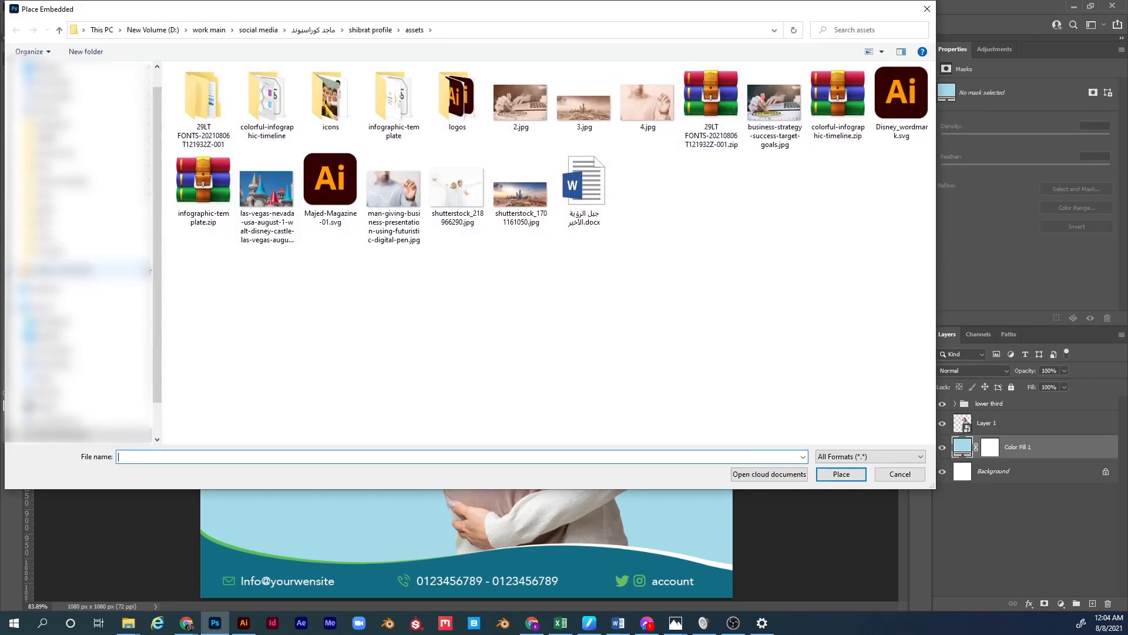
pyautogui.click(53, 251)
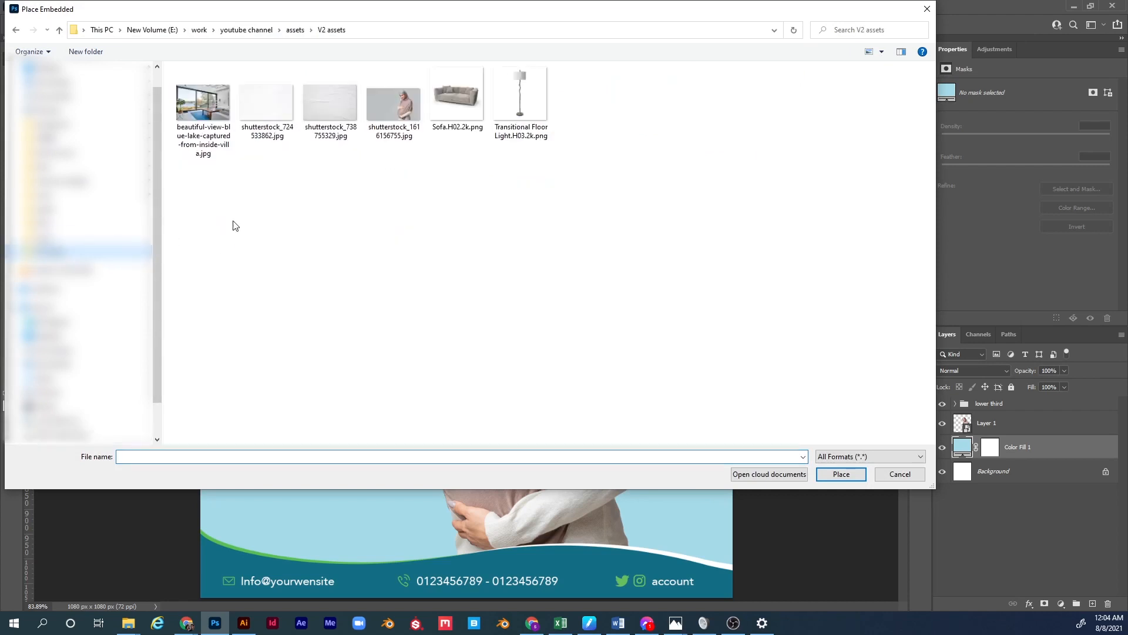
pyautogui.doubleClick(347, 116)
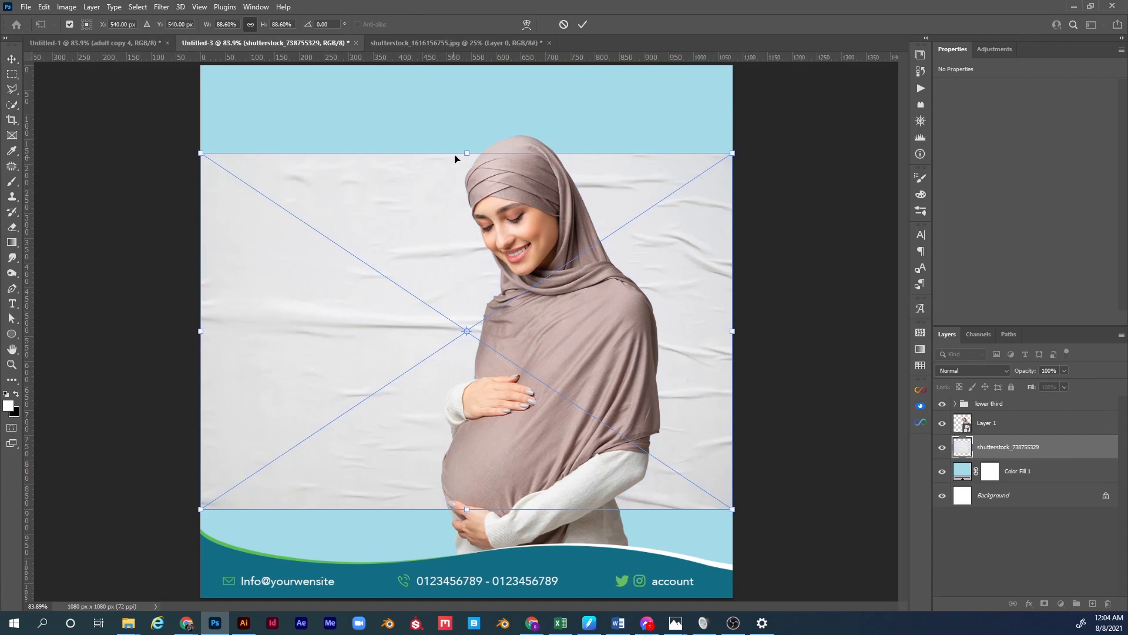
pyautogui.moveTo(464, 152); pyautogui.dragTo(466, 72)
pyautogui.moveTo(454, 183); pyautogui.dragTo(448, 172)
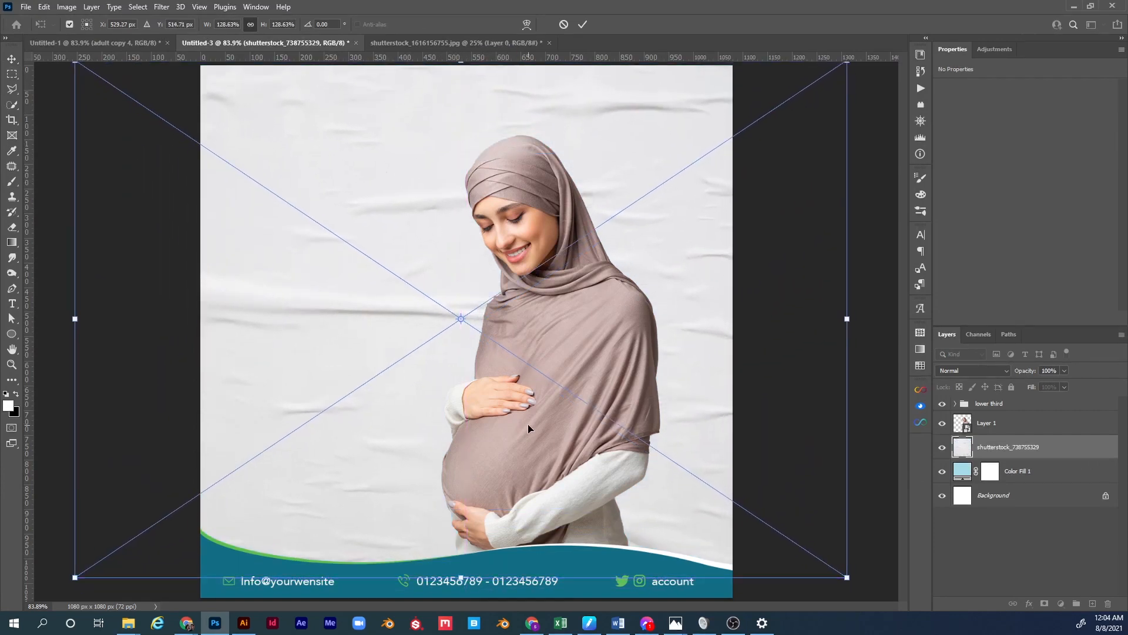
pyautogui.press('Return')
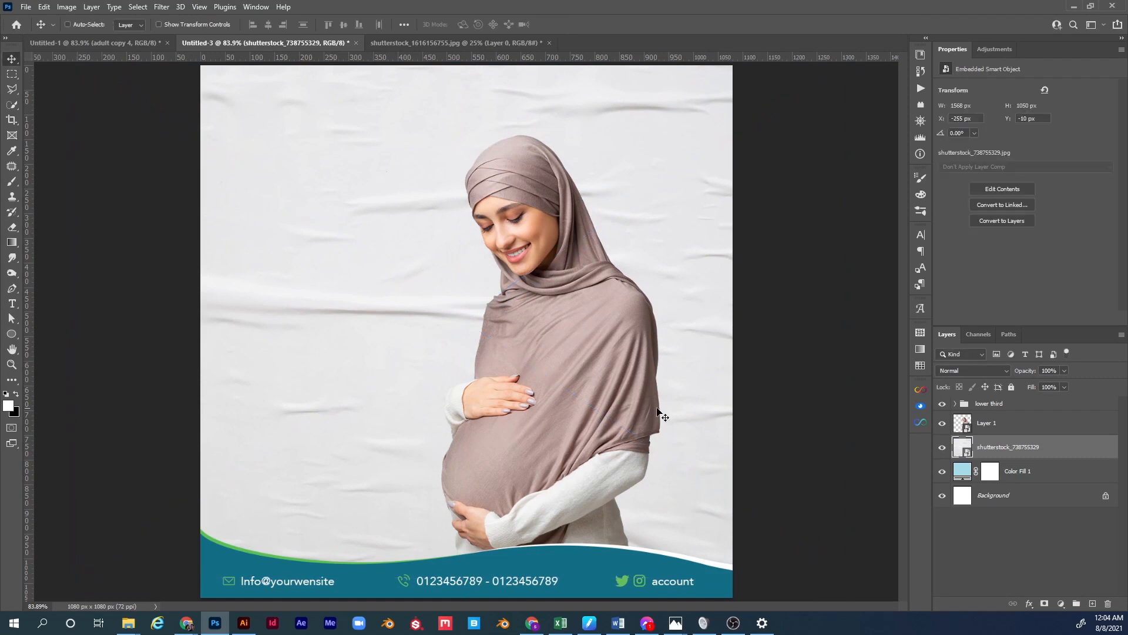
pyautogui.click(972, 368)
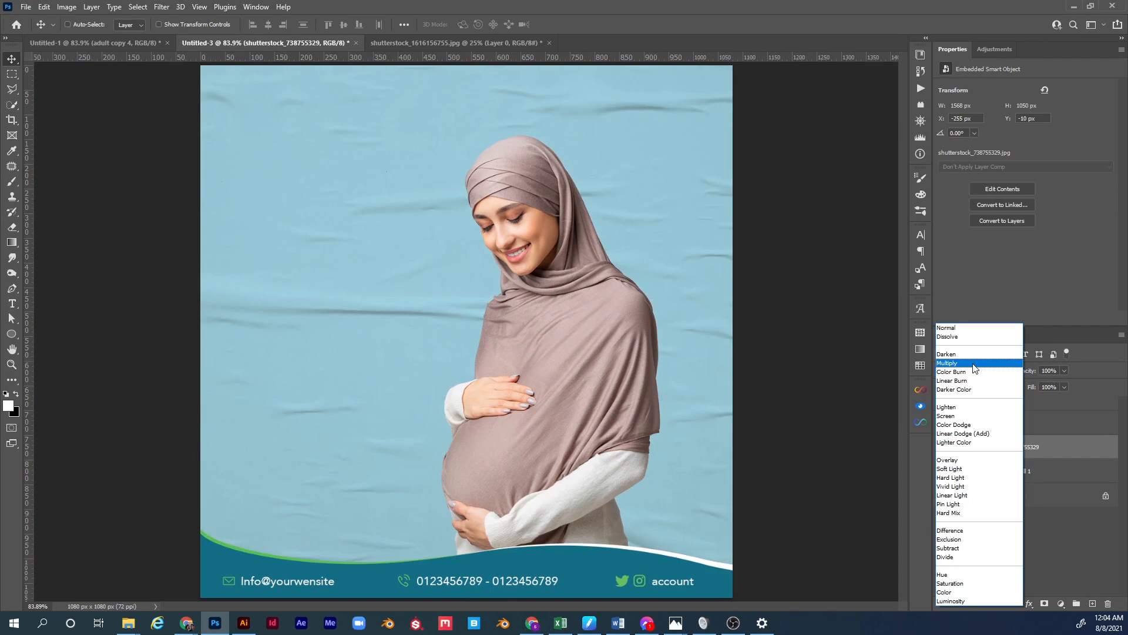
pyautogui.click(975, 364)
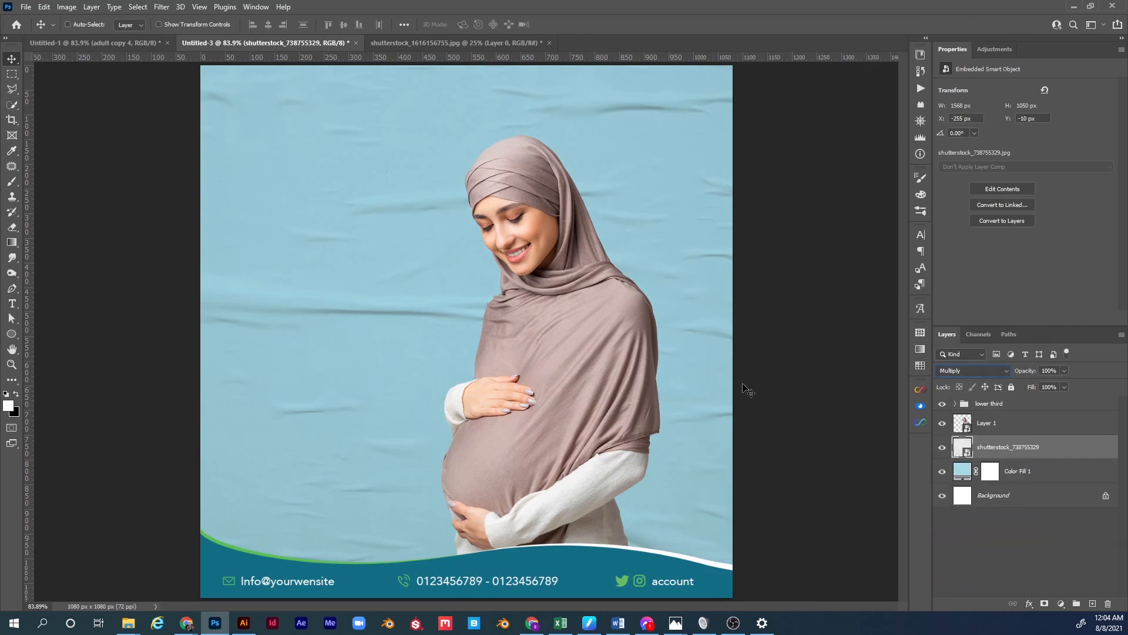
pyautogui.moveTo(1019, 377); pyautogui.dragTo(1016, 375)
# Open the File menu to place another image.
pyautogui.click(26, 7)
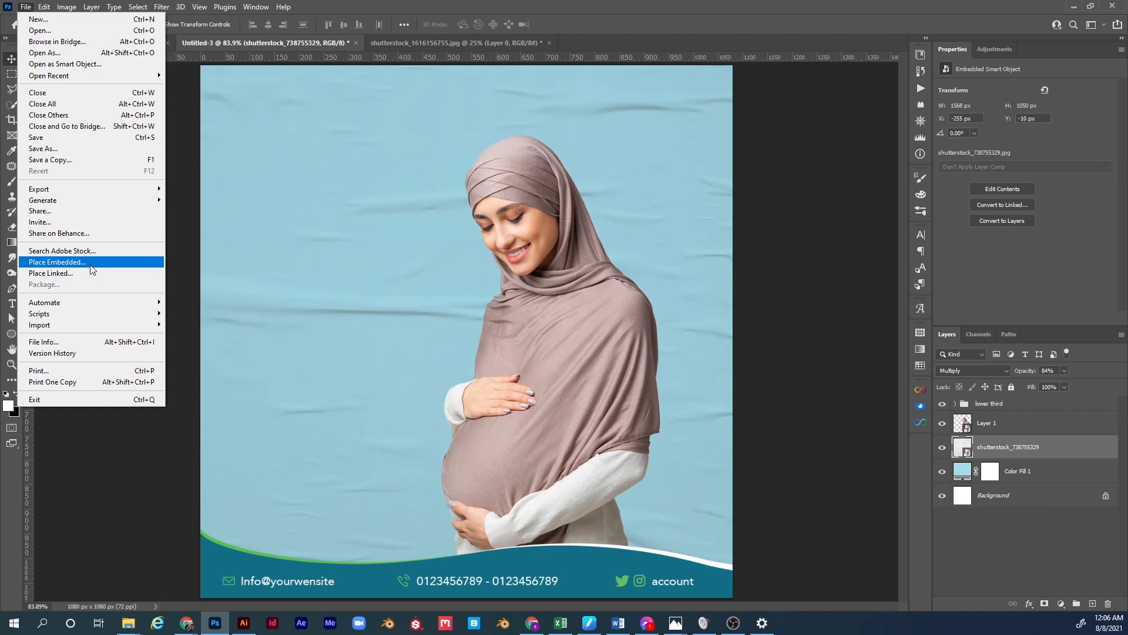
# Place shutterstock_724533862 over the canvas, blended with Multiply at 75% opacity.
pyautogui.click(91, 265)
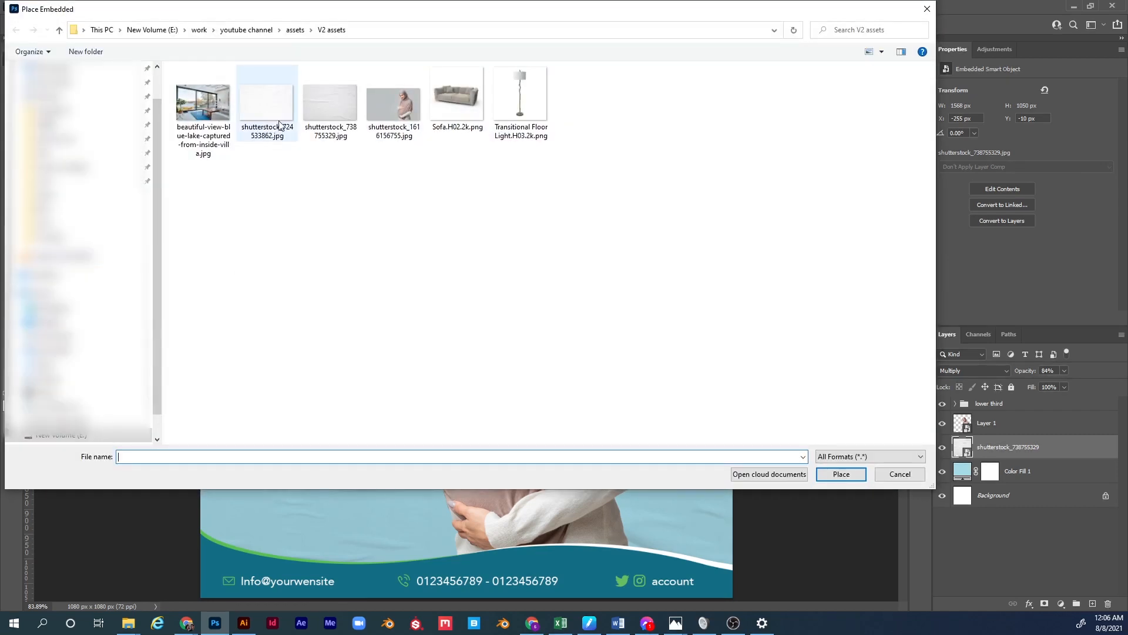
pyautogui.doubleClick(279, 125)
pyautogui.moveTo(467, 154); pyautogui.dragTo(463, 133)
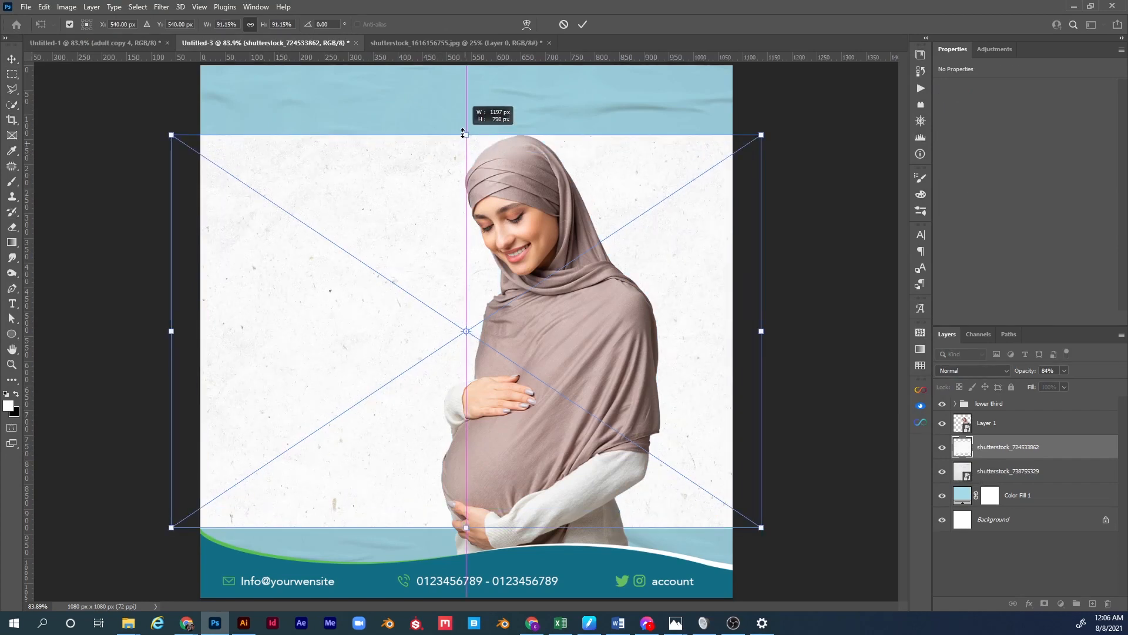
pyautogui.moveTo(463, 133); pyautogui.dragTo(458, 62)
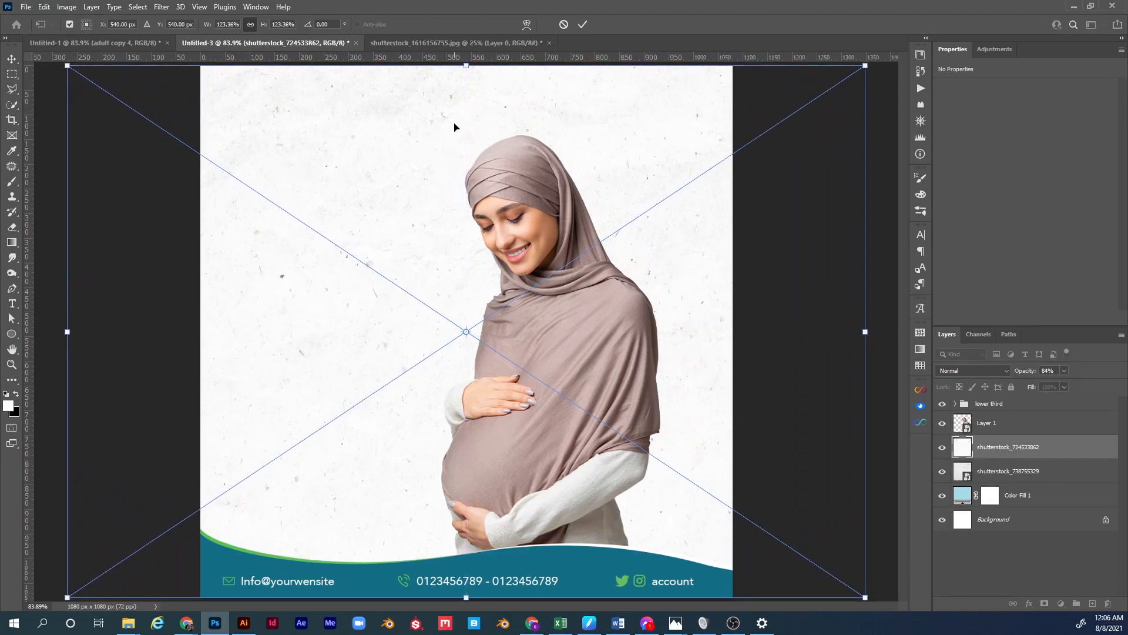
pyautogui.moveTo(461, 240); pyautogui.dragTo(463, 230)
pyautogui.moveTo(466, 586); pyautogui.dragTo(464, 574)
pyautogui.moveTo(468, 526); pyautogui.dragTo(467, 521)
pyautogui.press('Return')
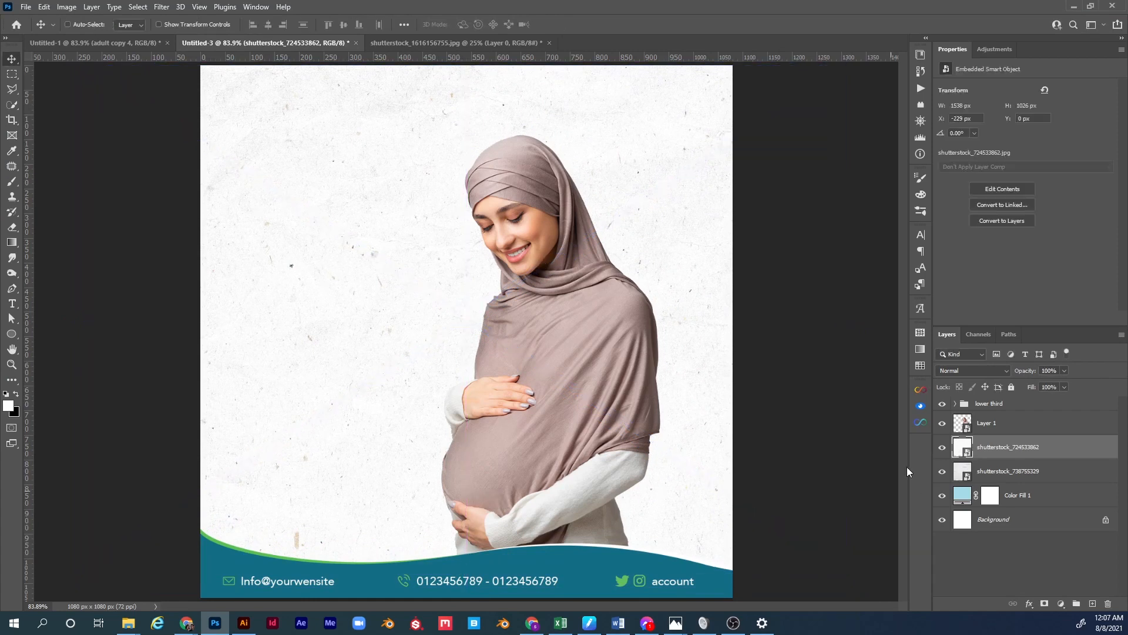
pyautogui.click(964, 370)
pyautogui.click(958, 363)
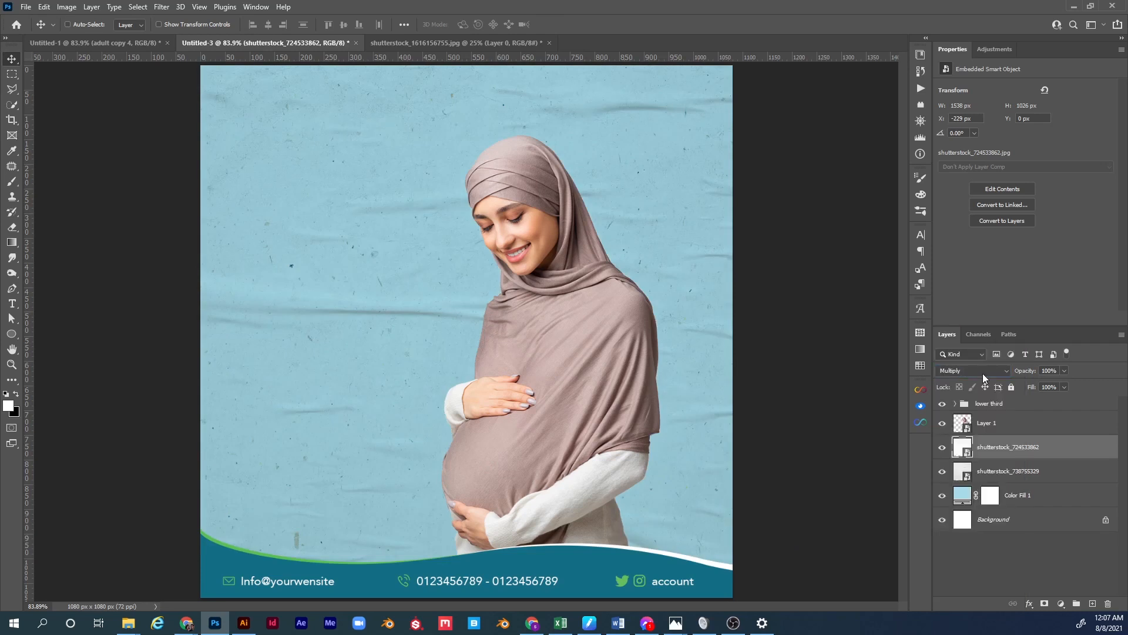
pyautogui.moveTo(1026, 372); pyautogui.dragTo(1011, 372)
# Add a new layer and draw a Foreground to Background gradient diagonally from top-right to bottom-left.
pyautogui.click(1093, 604)
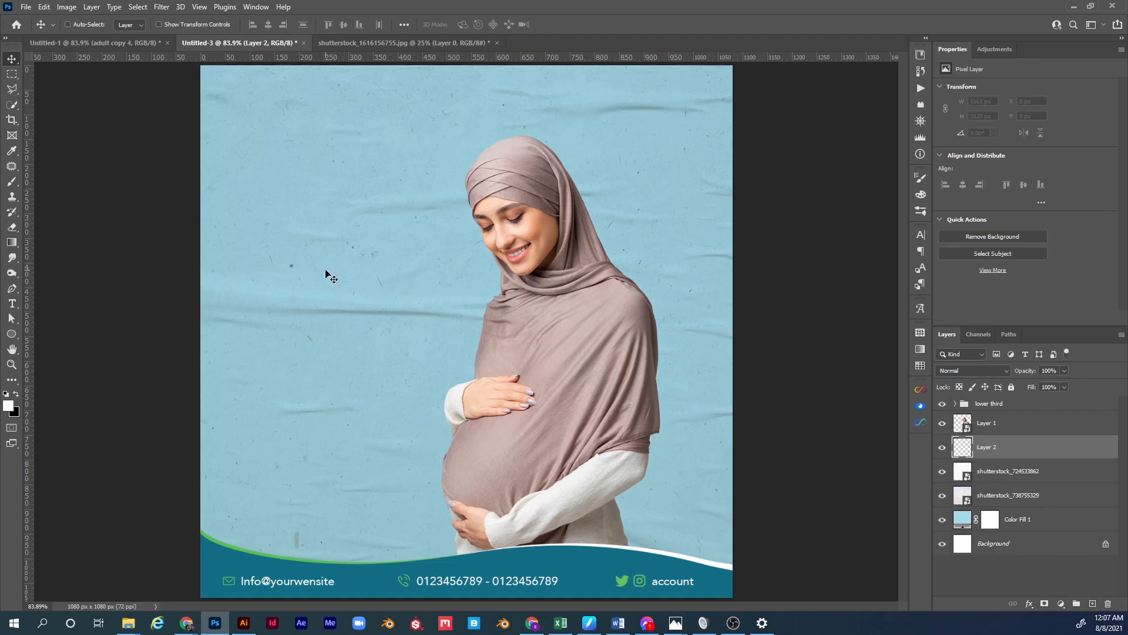
pyautogui.press('g')
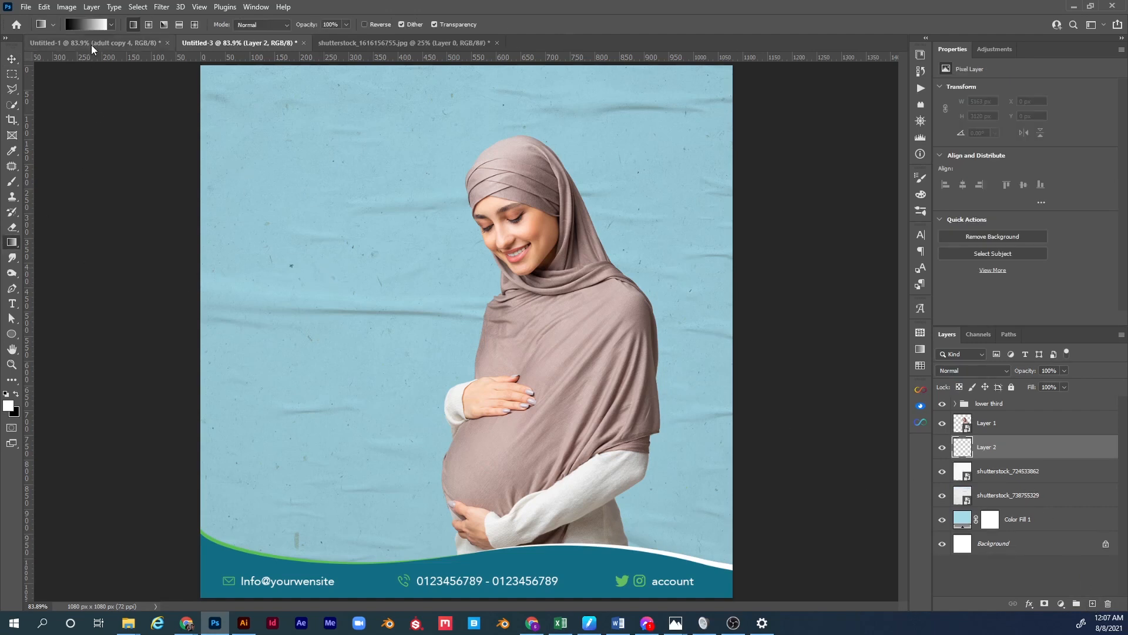
pyautogui.press('i')
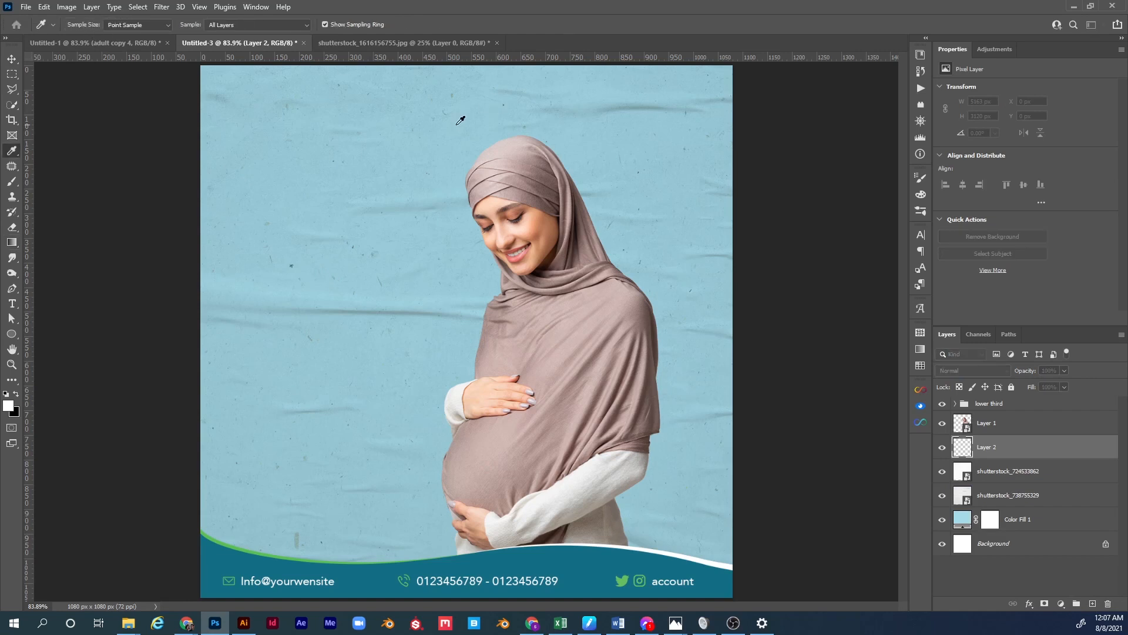
pyautogui.moveTo(0, 226); pyautogui.dragTo(416, 149)
pyautogui.click(346, 208)
pyautogui.click(309, 207)
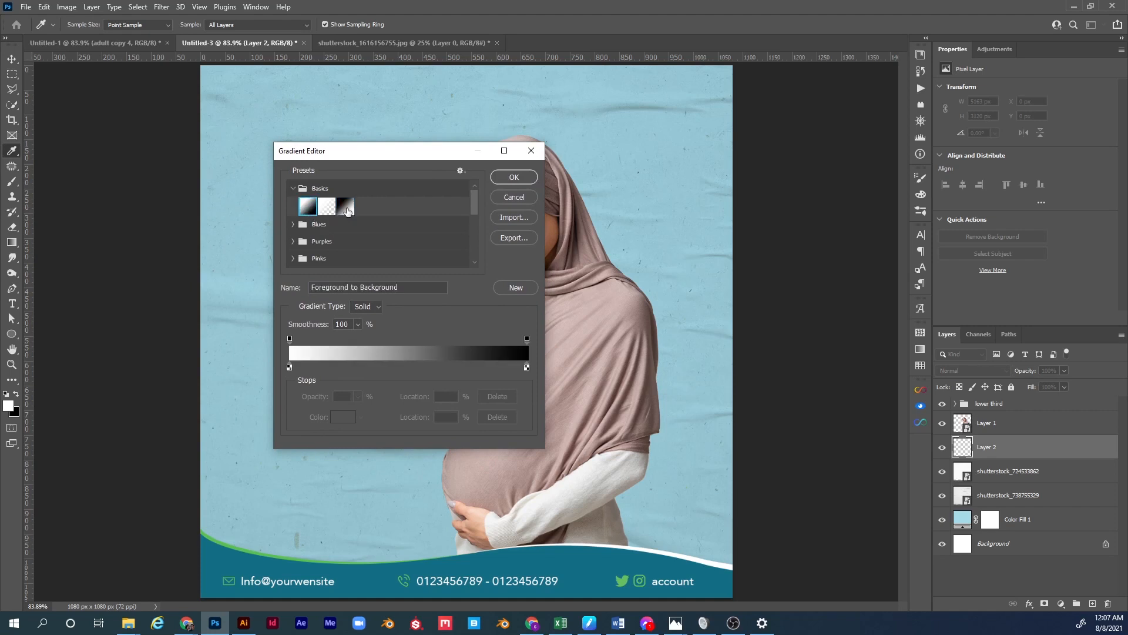
pyautogui.click(510, 177)
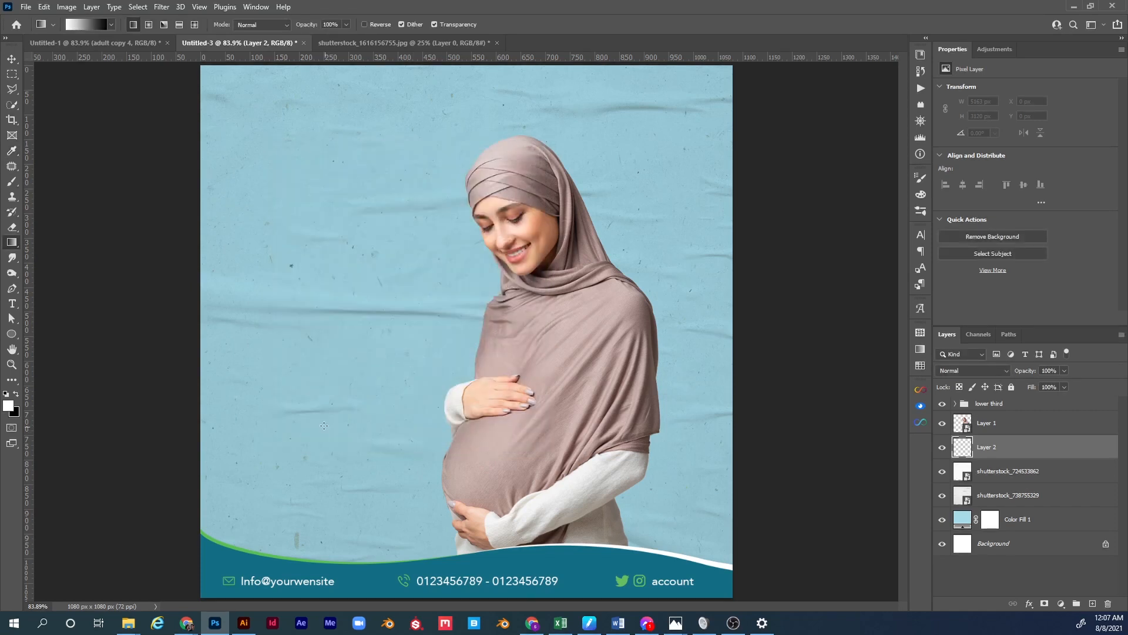
pyautogui.moveTo(170, 589); pyautogui.dragTo(722, 93)
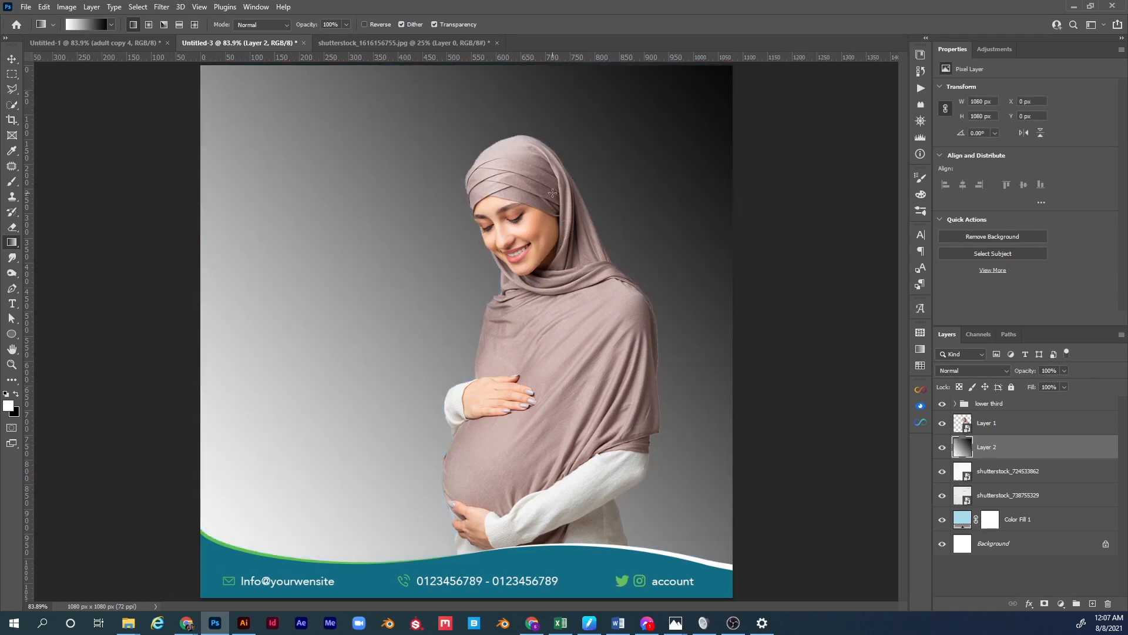
pyautogui.moveTo(764, 69); pyautogui.dragTo(153, 569)
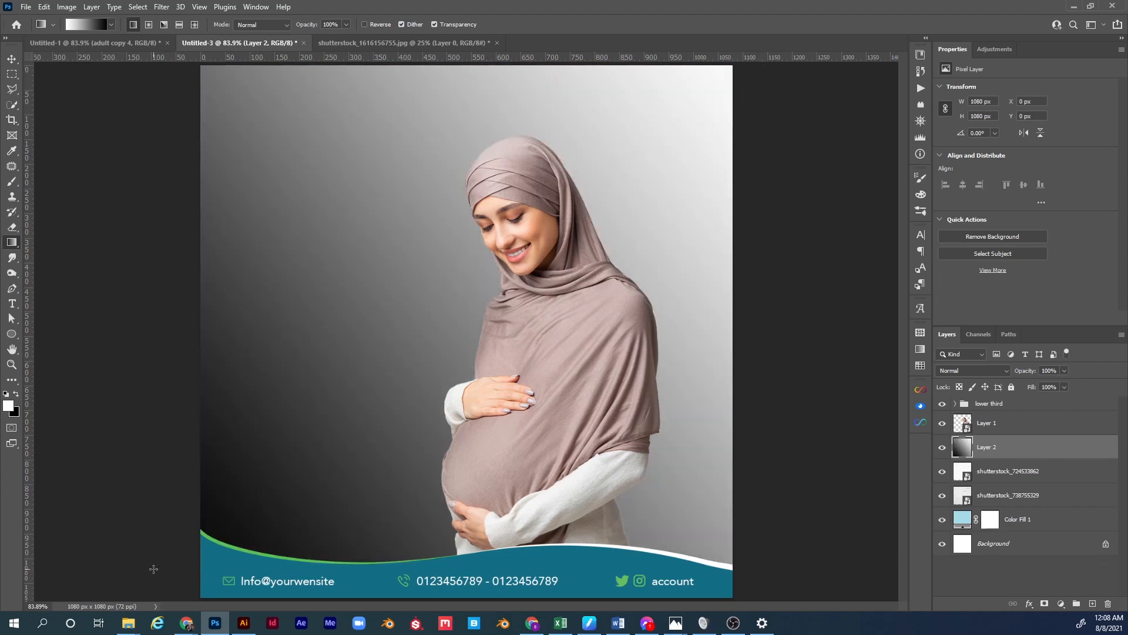
# Set the gradient layer to Soft Light and toggle its visibility to compare the effect.
pyautogui.click(996, 371)
pyautogui.click(977, 469)
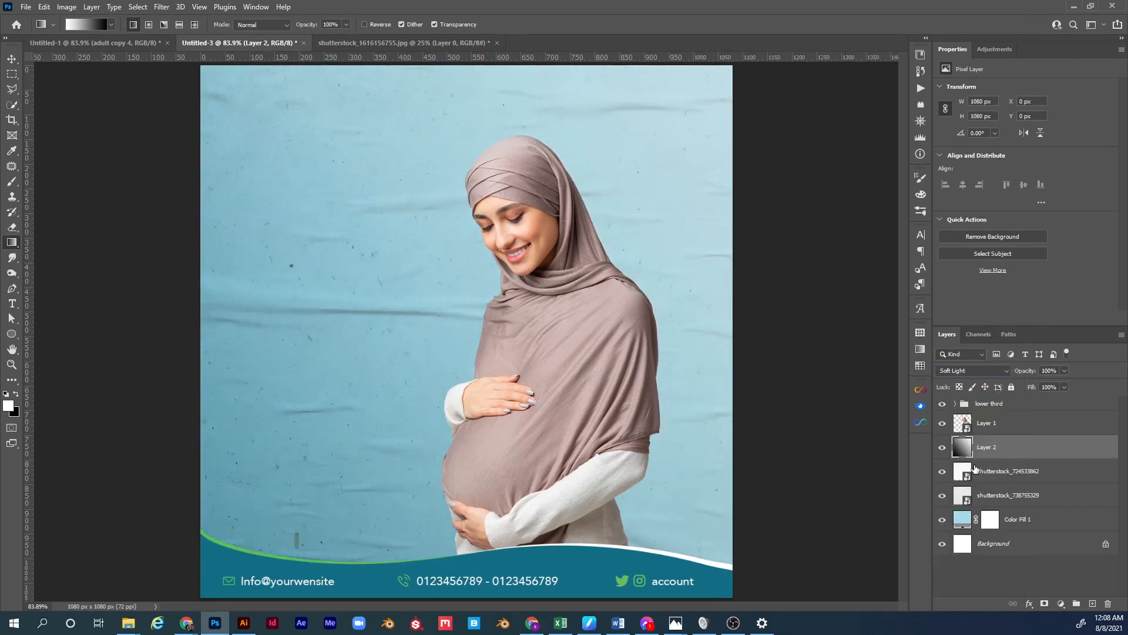
pyautogui.click(943, 449)
pyautogui.click(943, 450)
pyautogui.click(943, 450)
pyautogui.click(943, 450)
pyautogui.click(943, 448)
pyautogui.click(943, 447)
pyautogui.click(1028, 480)
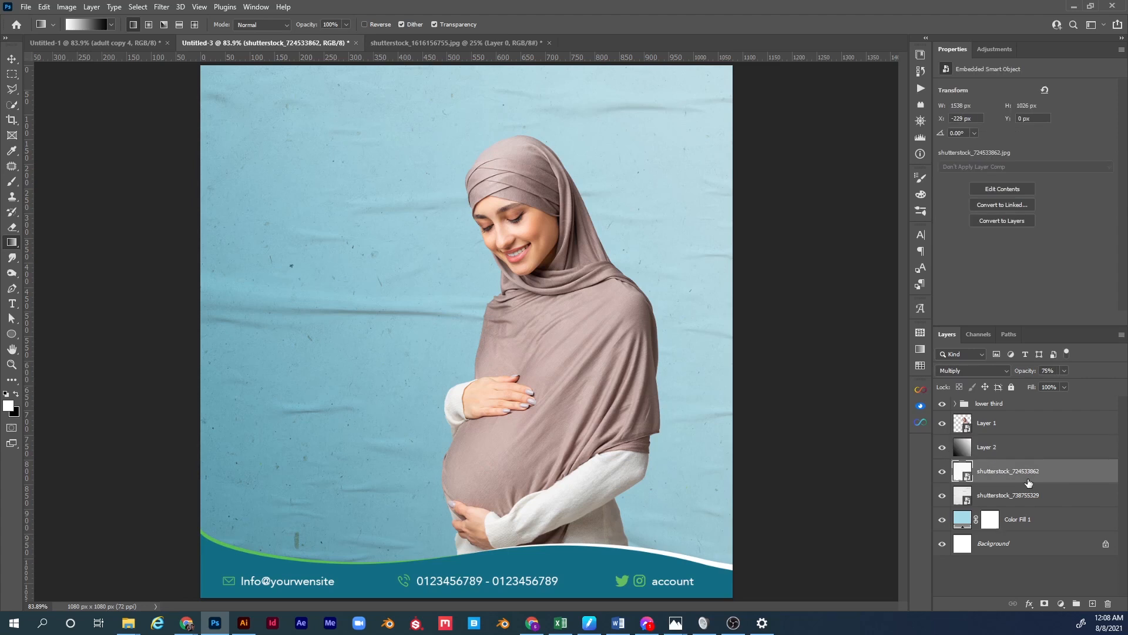
# Draw a large circle behind the woman and move it up behind her head.
pyautogui.click(1020, 526)
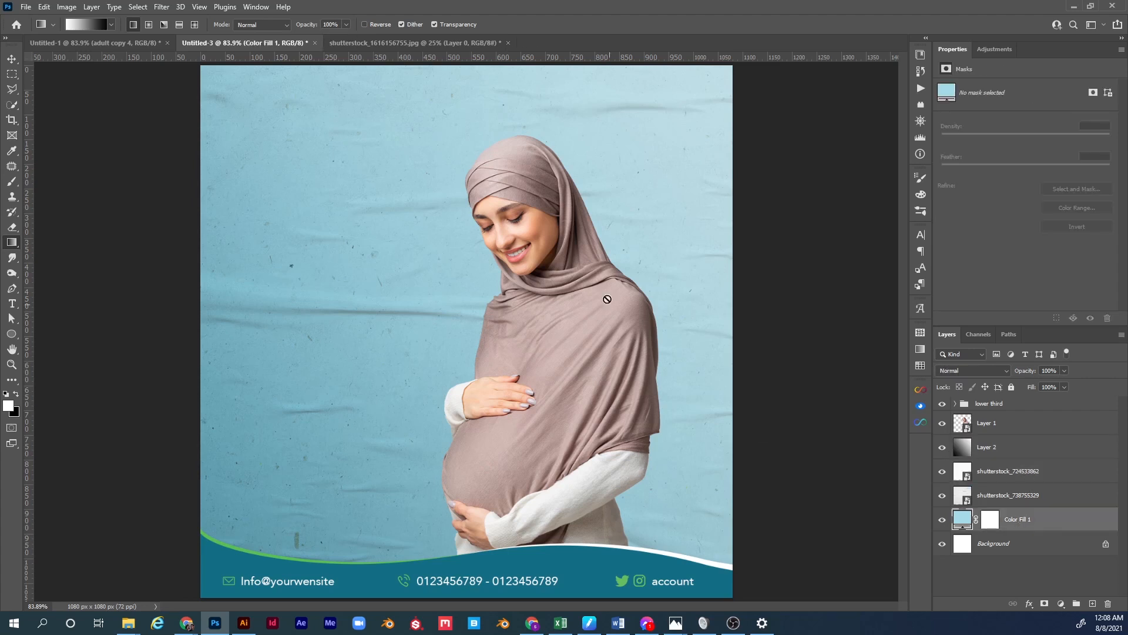
pyautogui.click(124, 51)
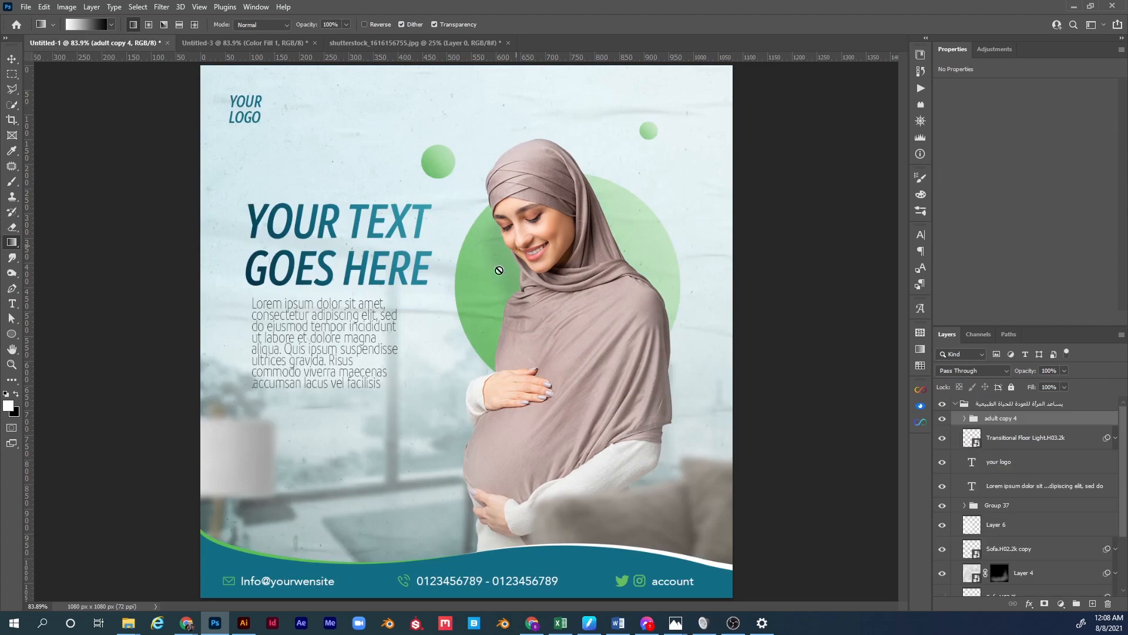
pyautogui.click(355, 43)
pyautogui.click(247, 43)
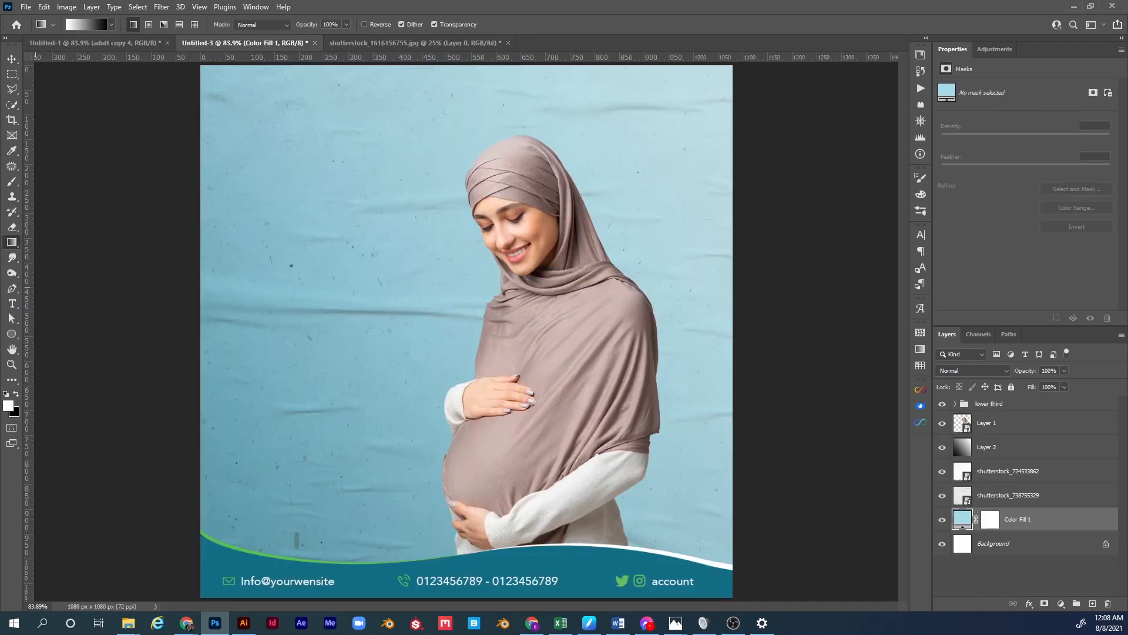
pyautogui.click(11, 335)
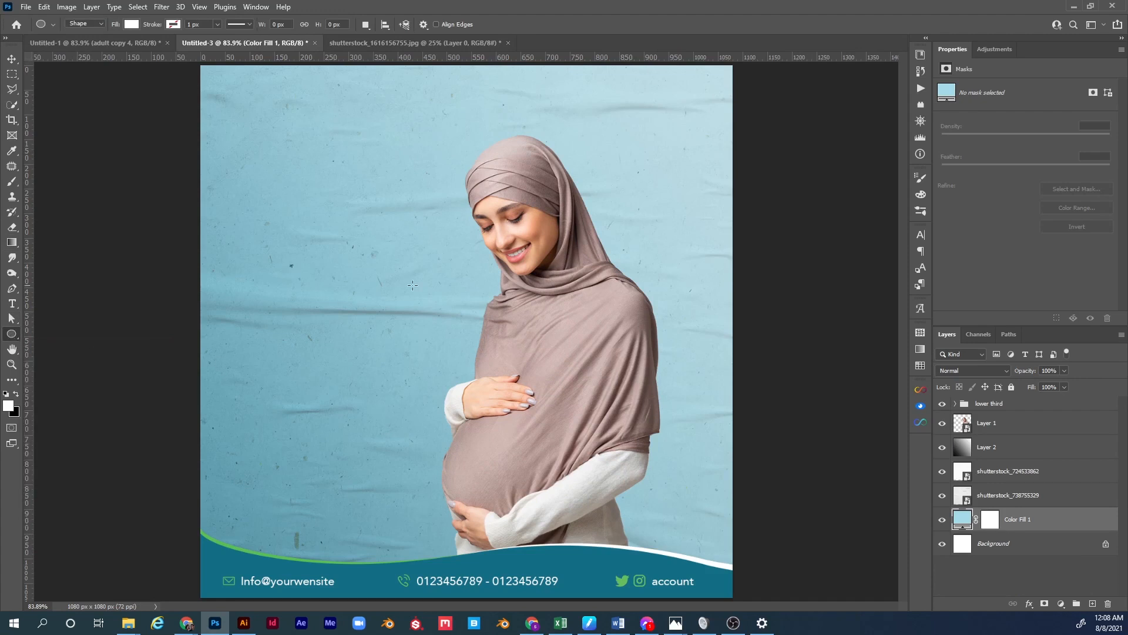
pyautogui.moveTo(461, 247); pyautogui.dragTo(685, 470)
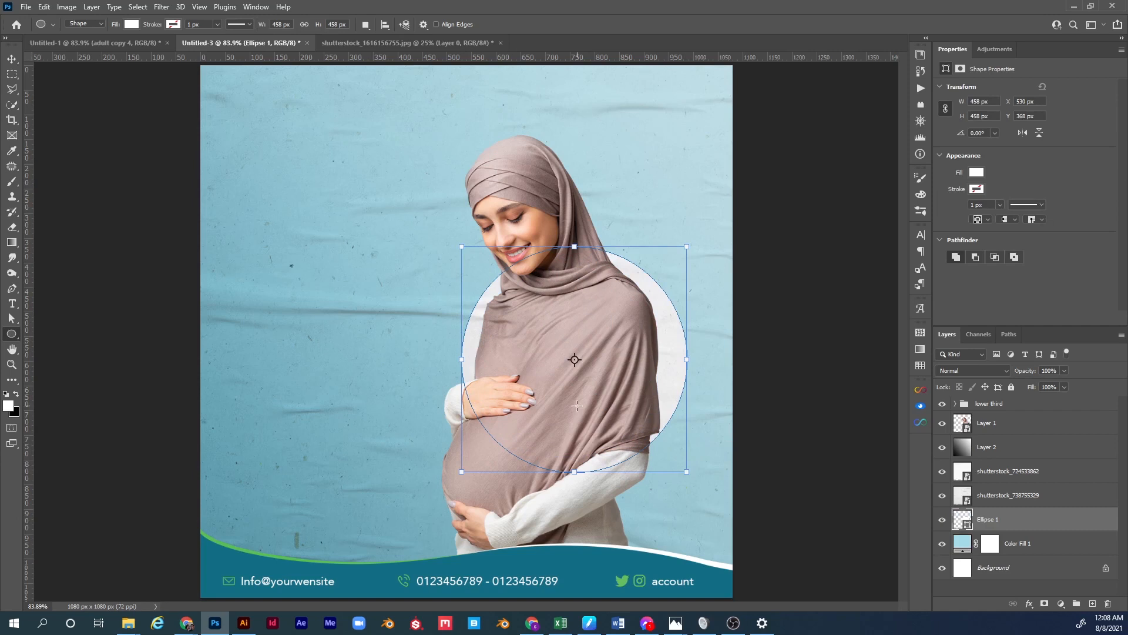
pyautogui.press('v')
pyautogui.moveTo(652, 390); pyautogui.dragTo(673, 282)
pyautogui.hotkey('ctrl', 't')
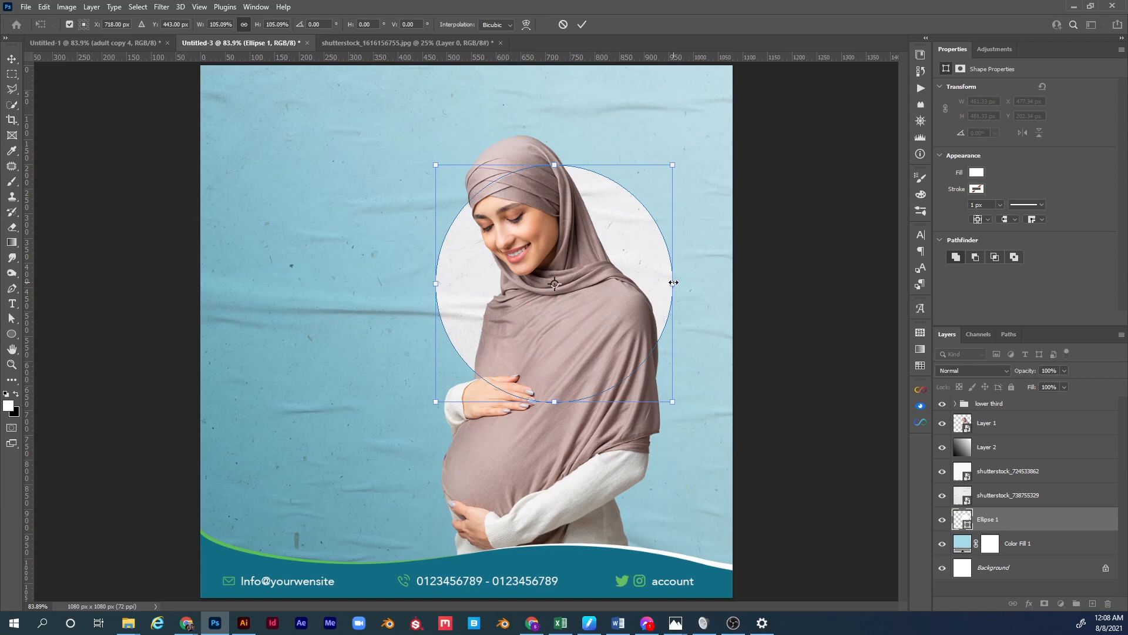
pyautogui.press('Return')
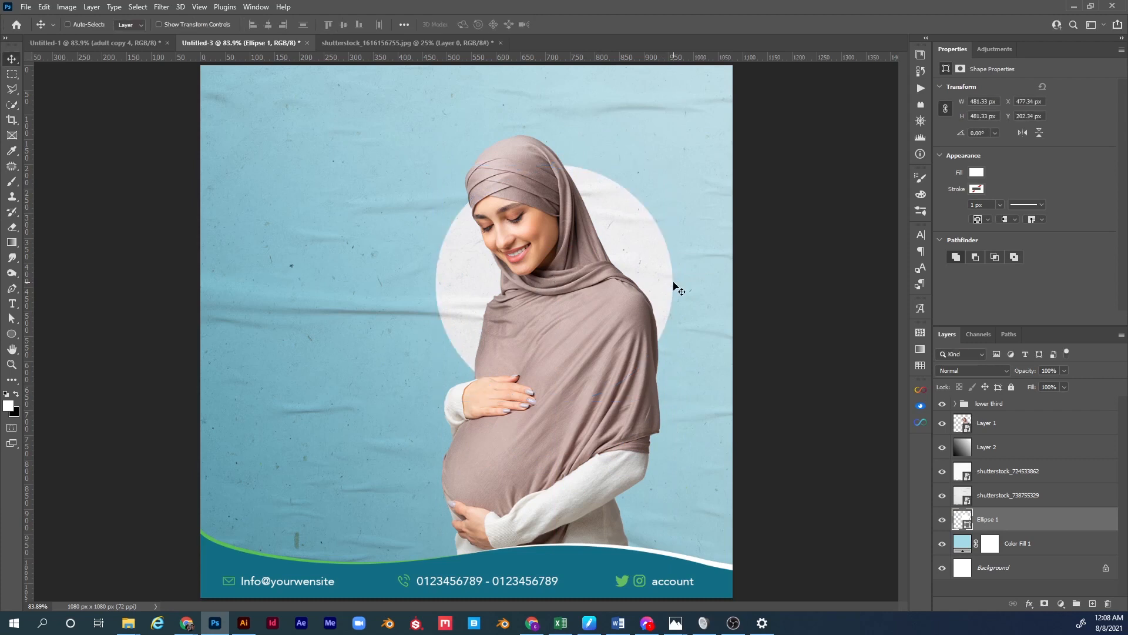
# Fill the circle with green 65be5f sampled from the Twitter icon.
pyautogui.doubleClick(964, 525)
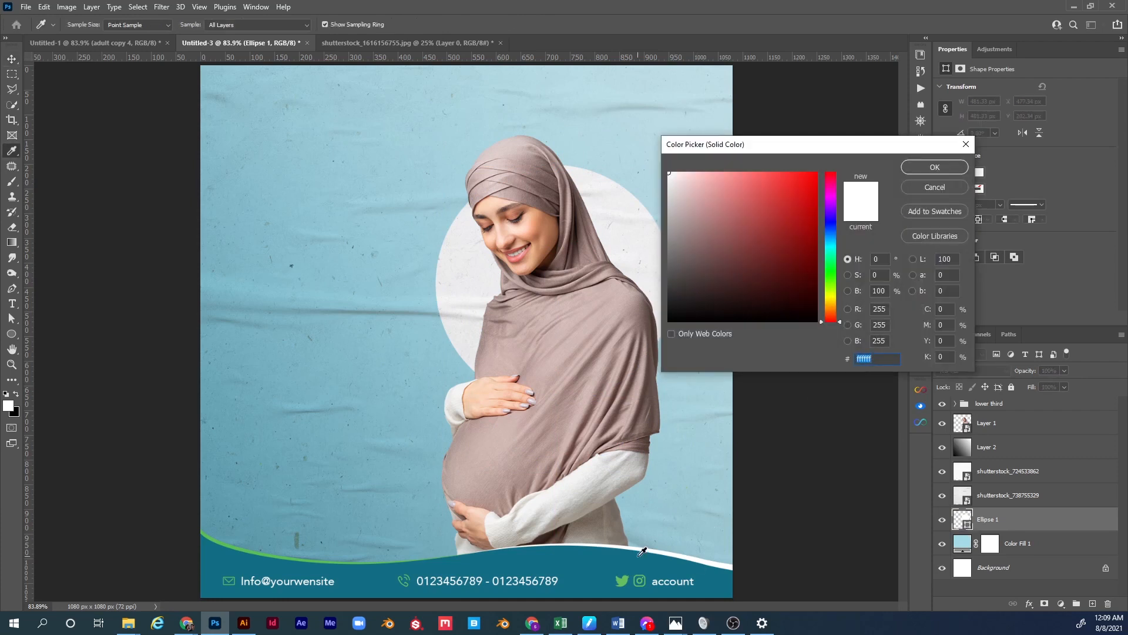
pyautogui.click(622, 582)
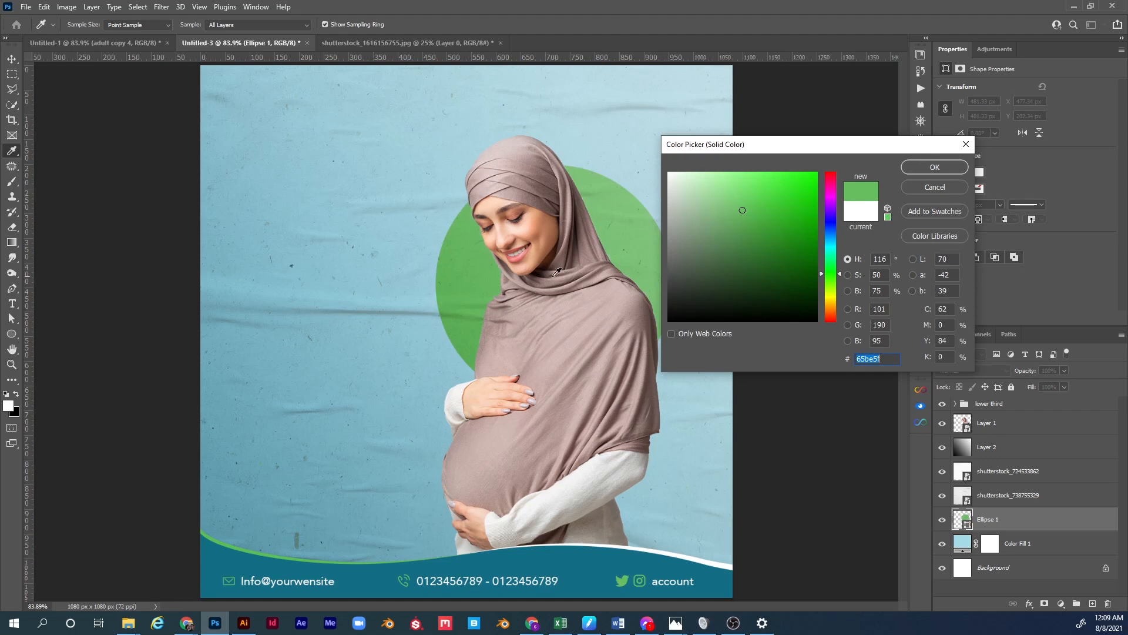
pyautogui.moveTo(771, 149); pyautogui.dragTo(816, 184)
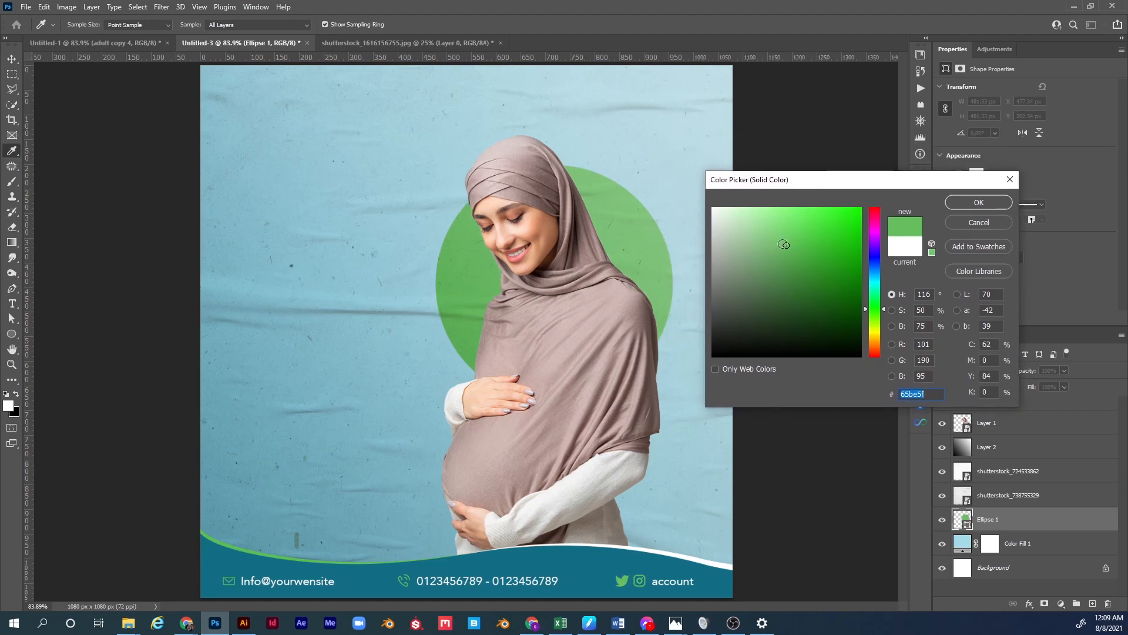
pyautogui.click(961, 203)
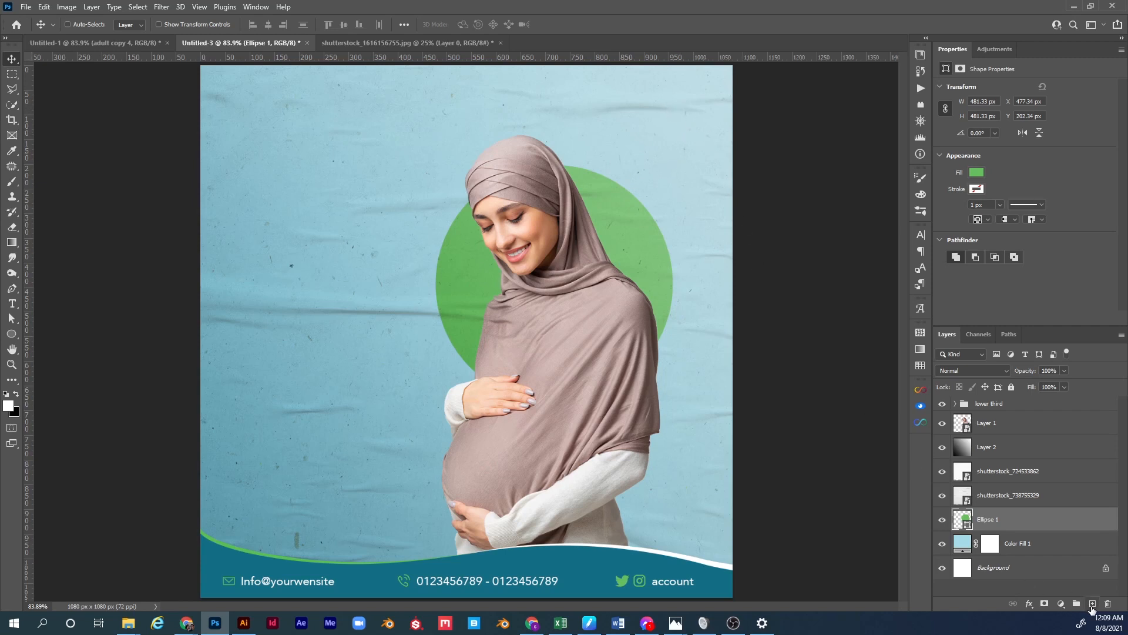
# Add a layer clipped to Ellipse 1 and draw a dark lower-left to light upper-right gradient inside the circle.
pyautogui.click(1092, 607)
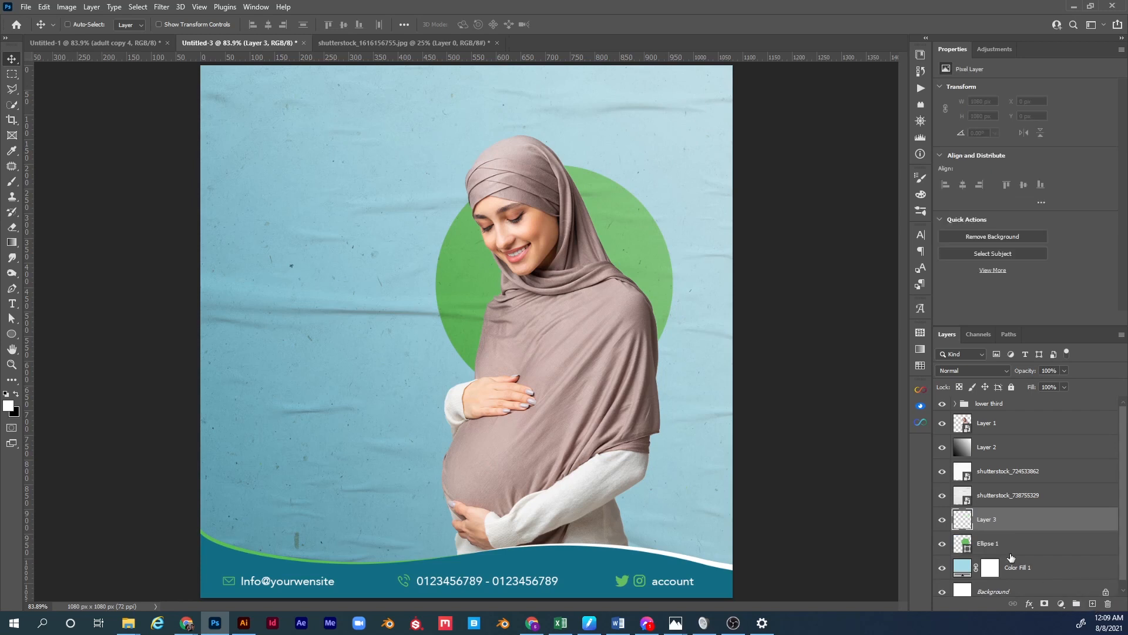
pyautogui.keyDown('alt'); pyautogui.click(989, 529); pyautogui.keyUp('alt')
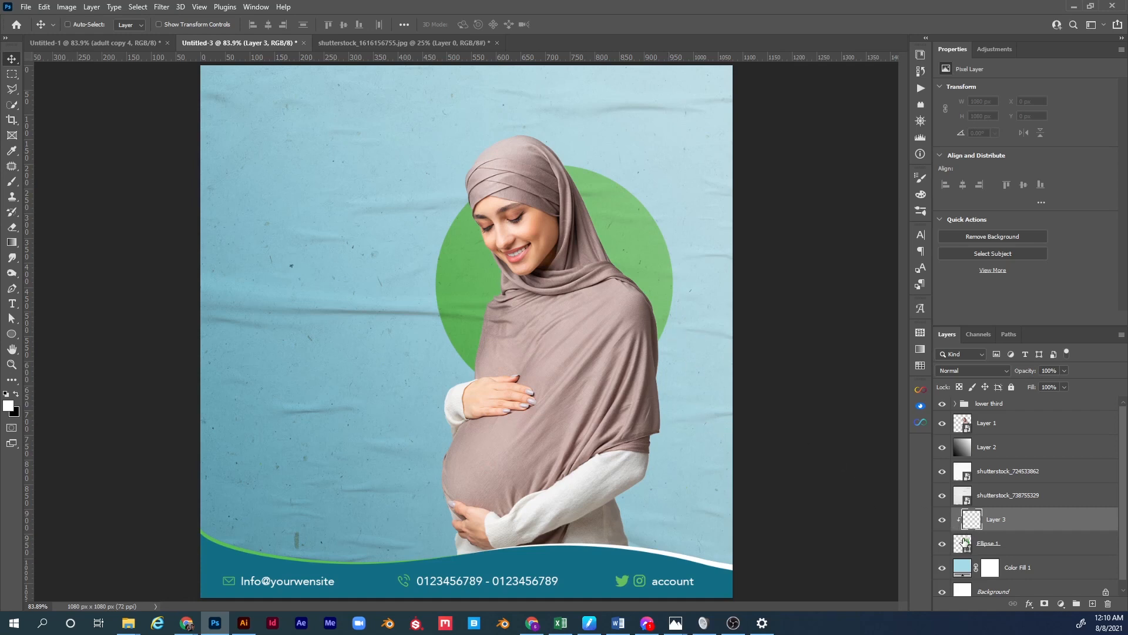
pyautogui.press('ctrl')
pyautogui.keyDown('ctrl'); pyautogui.click(964, 546); pyautogui.keyUp('ctrl')
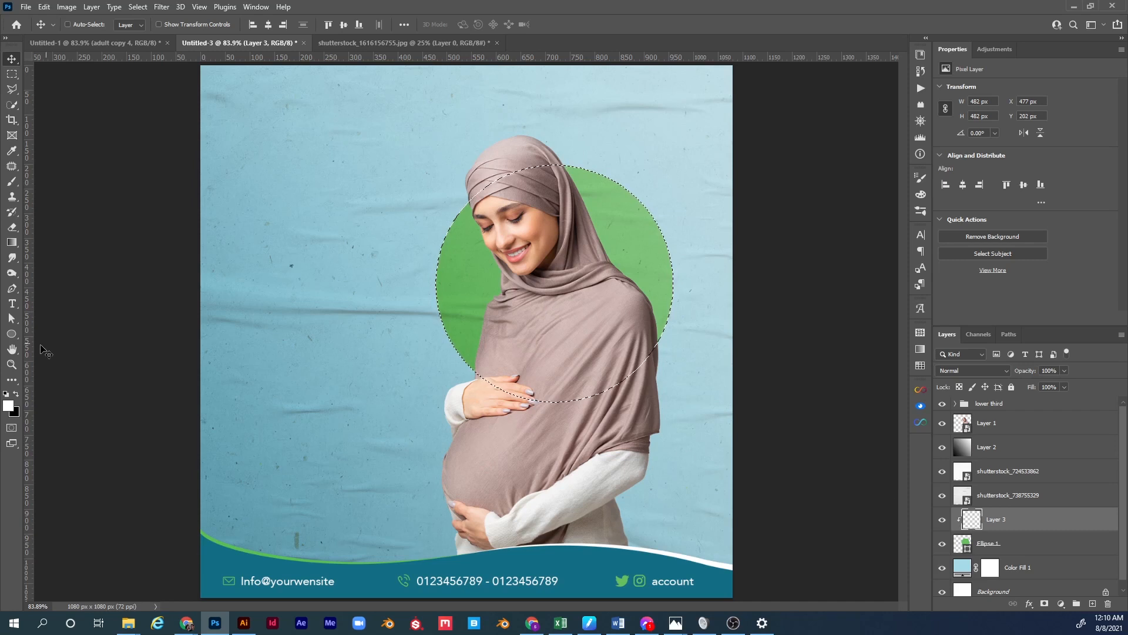
pyautogui.press('g')
pyautogui.moveTo(445, 400); pyautogui.dragTo(656, 182)
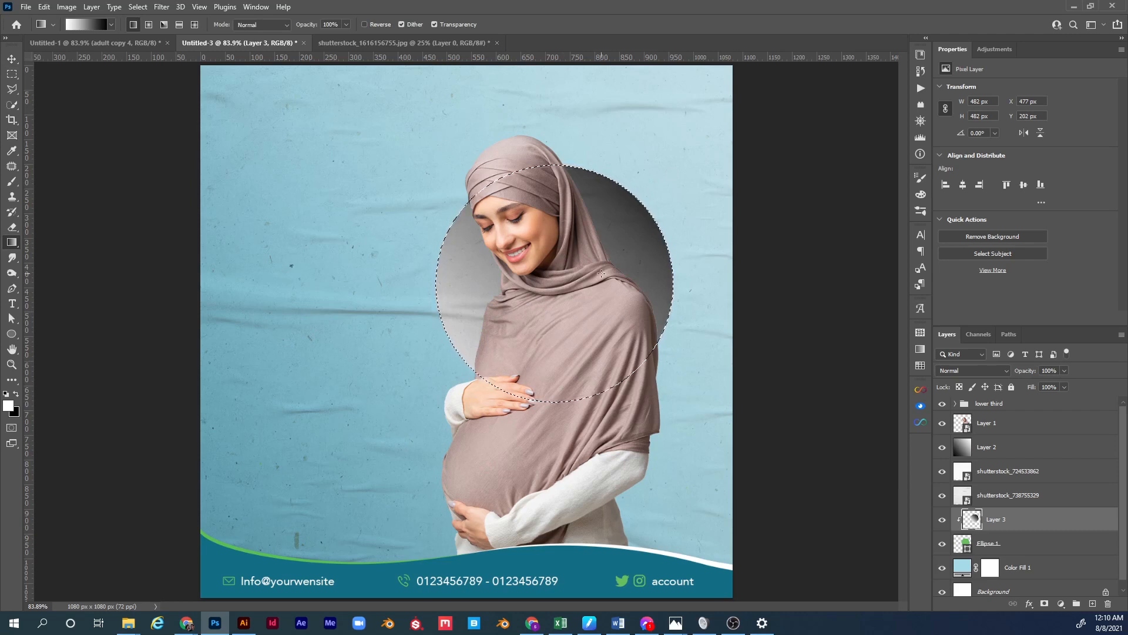
pyautogui.moveTo(654, 181); pyautogui.dragTo(375, 490)
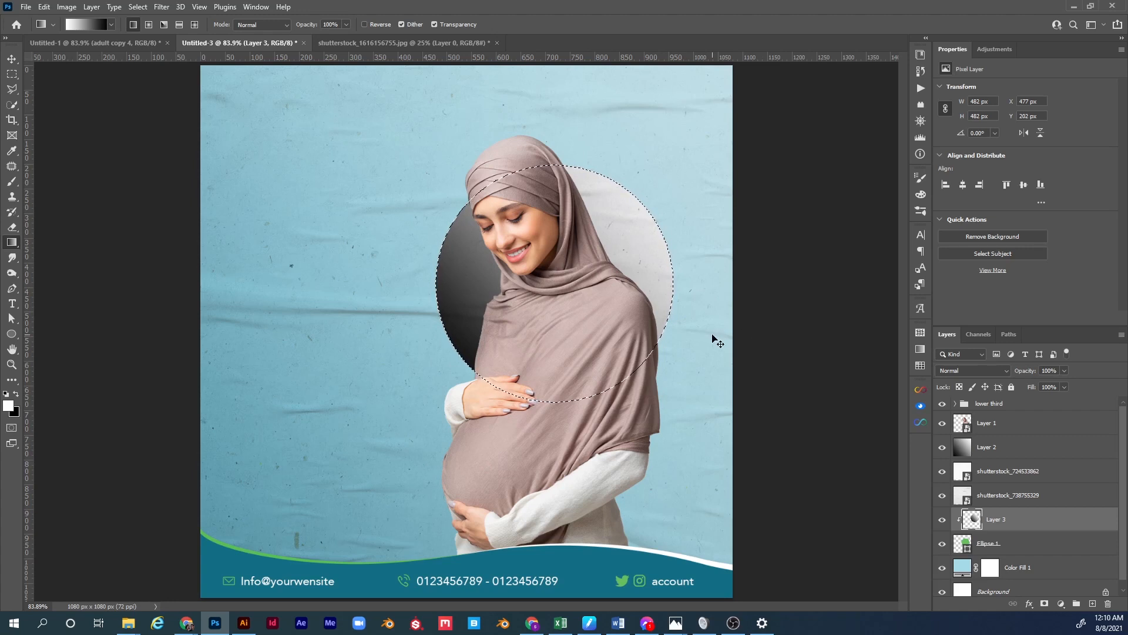
pyautogui.hotkey('ctrl', 'd')
# Set Layer 3 to Soft Light, compare it on and off, then select it with Ellipse 1.
pyautogui.click(978, 370)
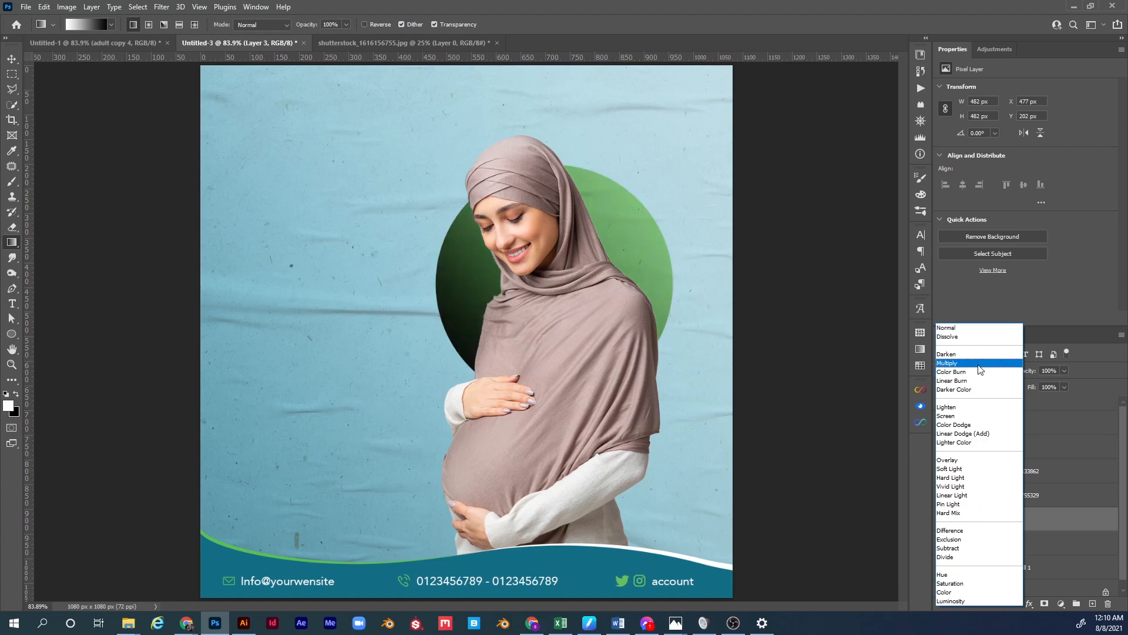
pyautogui.click(970, 470)
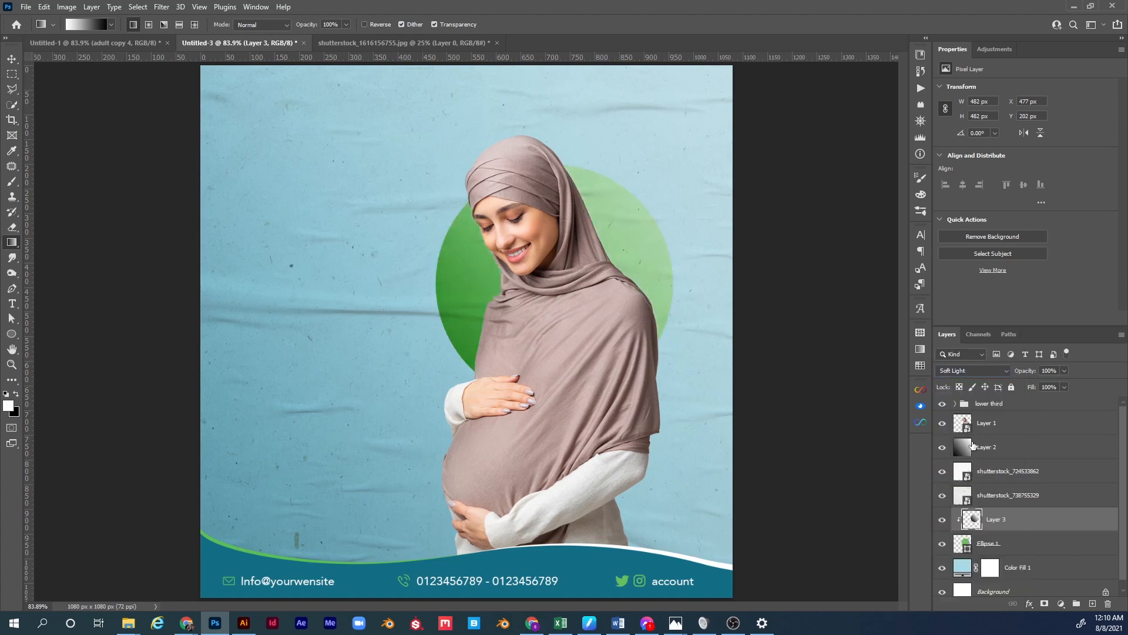
pyautogui.click(943, 520)
pyautogui.click(943, 521)
pyautogui.click(943, 520)
pyautogui.click(943, 521)
pyautogui.keyDown('shift'); pyautogui.click(1015, 547); pyautogui.keyUp('shift')
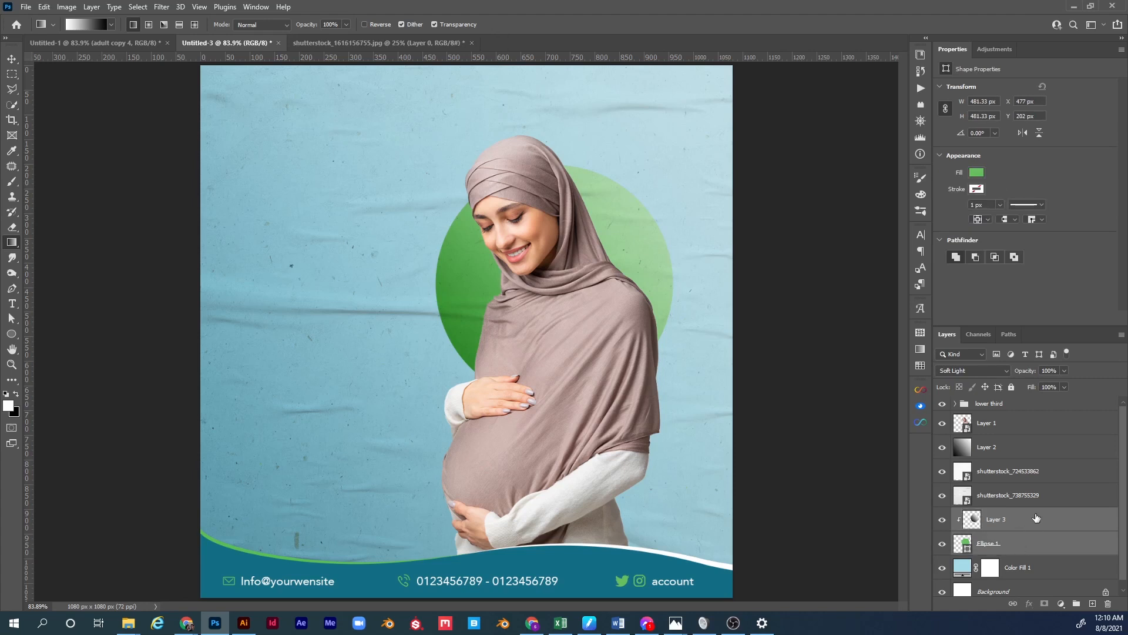
pyautogui.click(1030, 523)
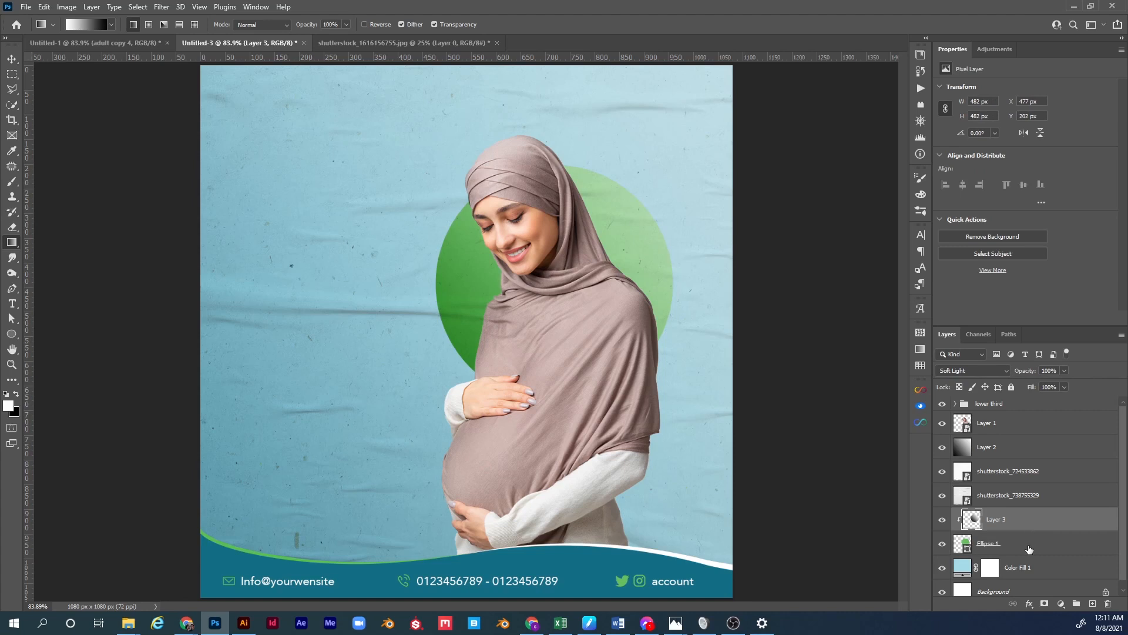
pyautogui.keyDown('ctrl'); pyautogui.click(1029, 546); pyautogui.keyUp('ctrl')
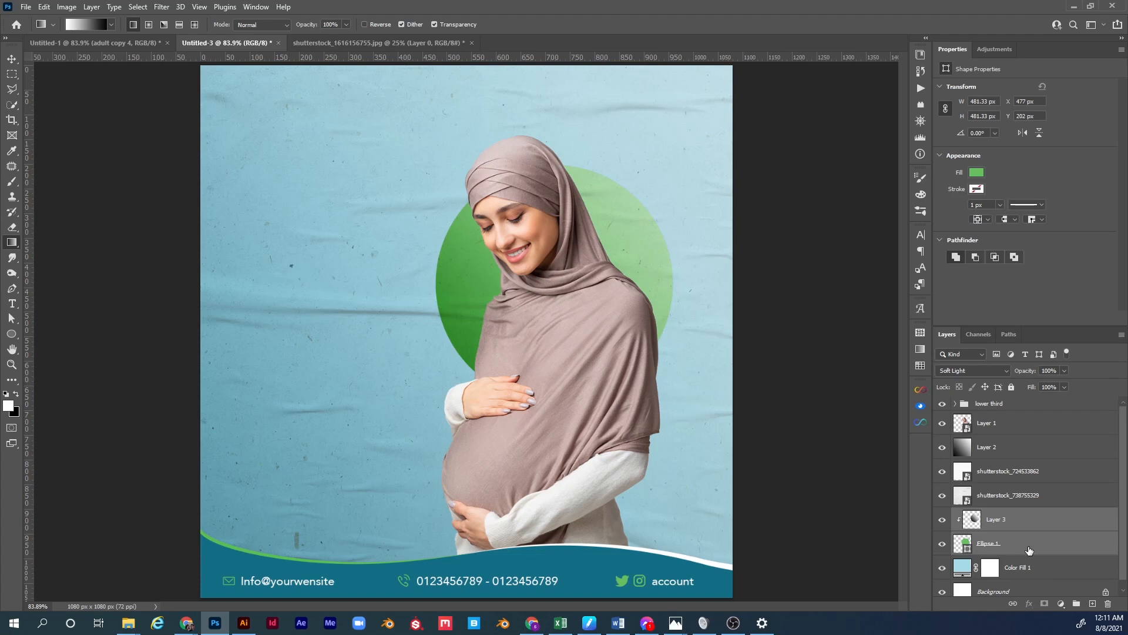
# Group Layer 3 and Ellipse 1 and name the group 'green circle'.
pyautogui.hotkey('ctrl', 'g')
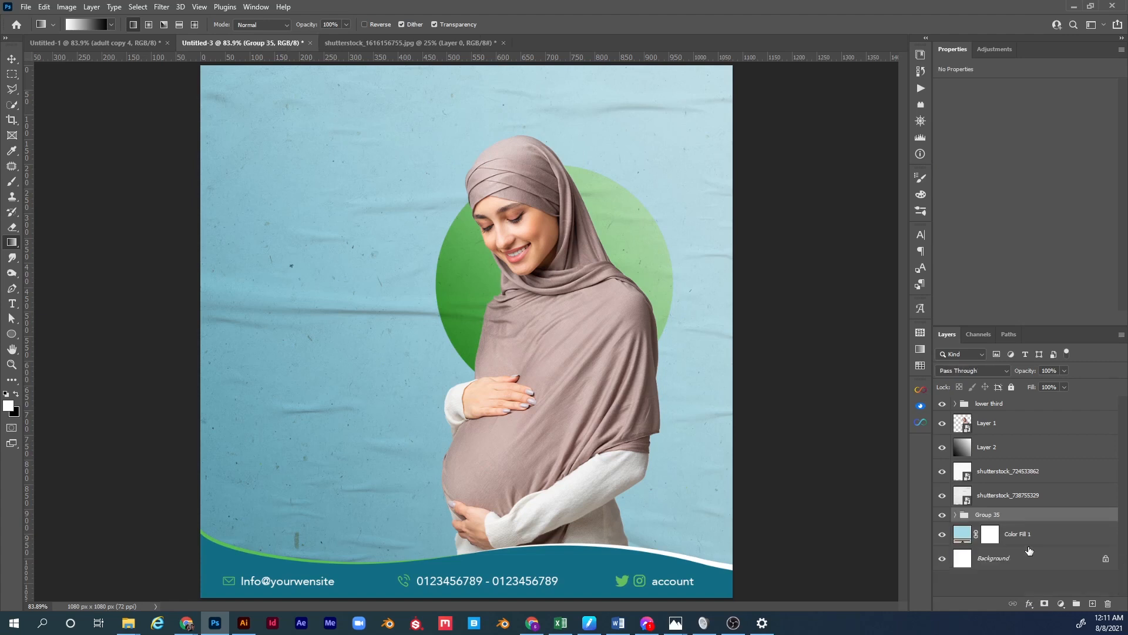
pyautogui.doubleClick(982, 515)
pyautogui.write('c')
pyautogui.press('Return')
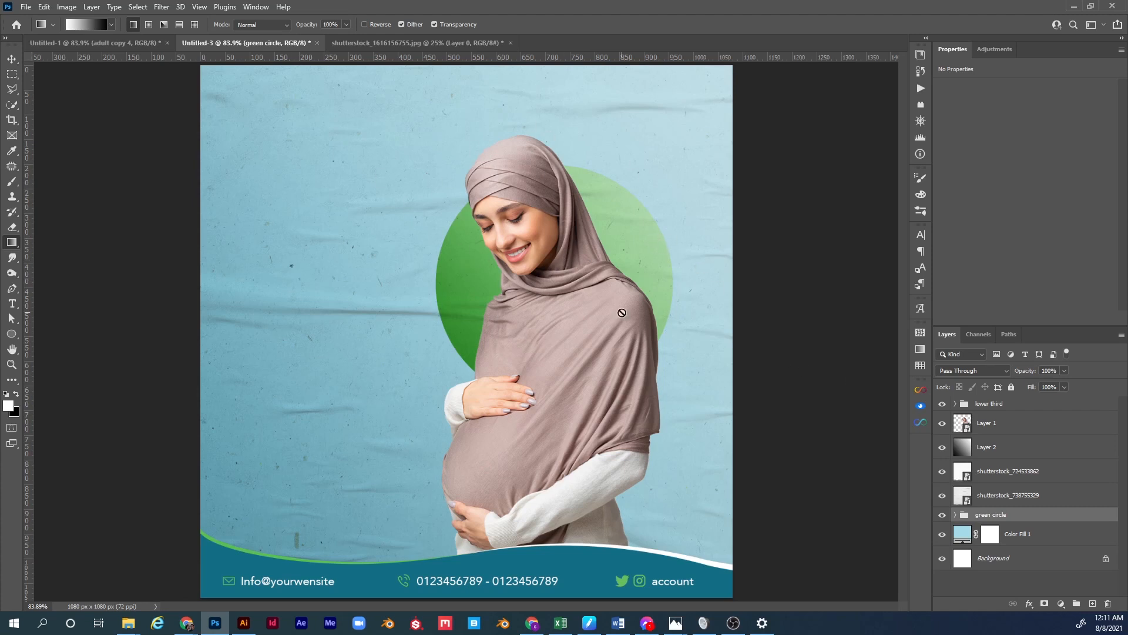
# Duplicate the green circle group and shrink the copy into a small circle at upper left.
pyautogui.press('v')
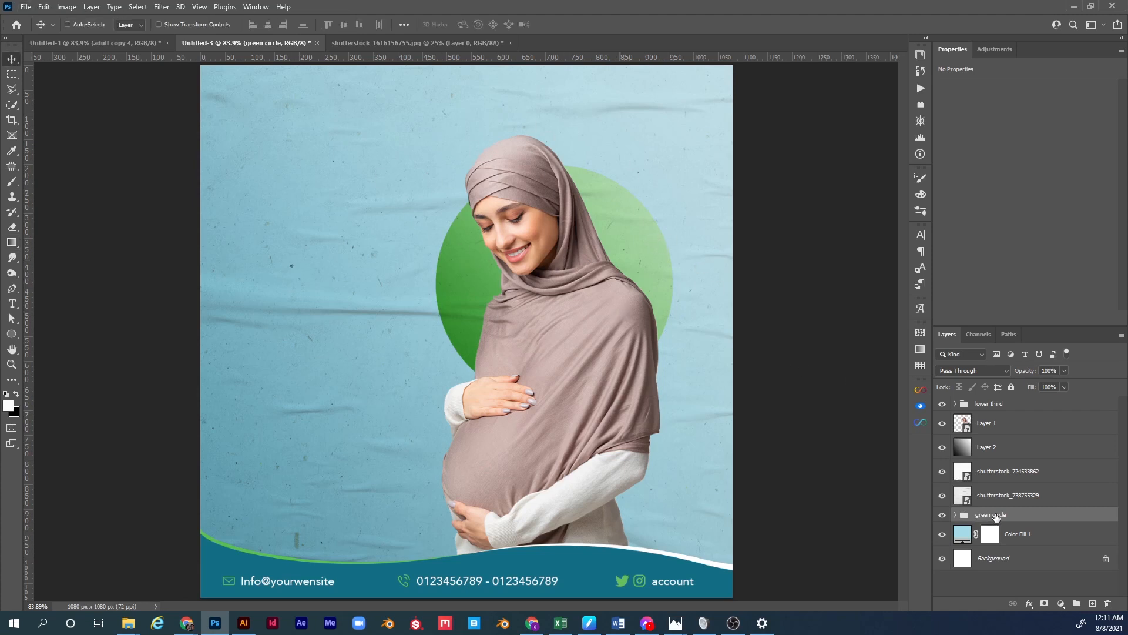
pyautogui.moveTo(1006, 516); pyautogui.dragTo(1006, 509)
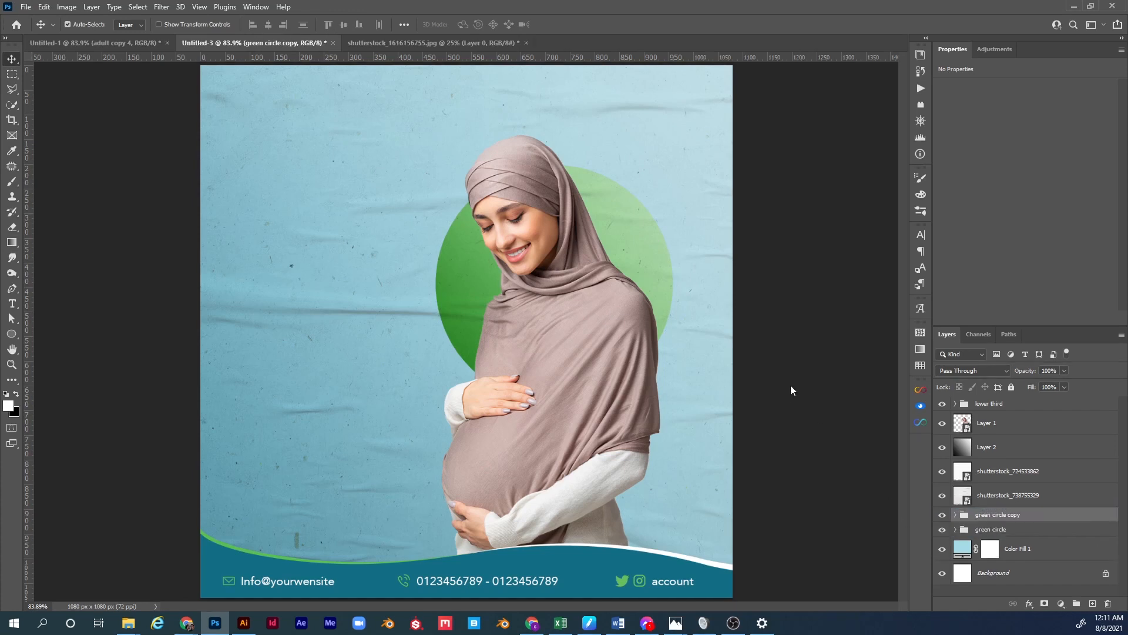
pyautogui.hotkey('ctrl', 't')
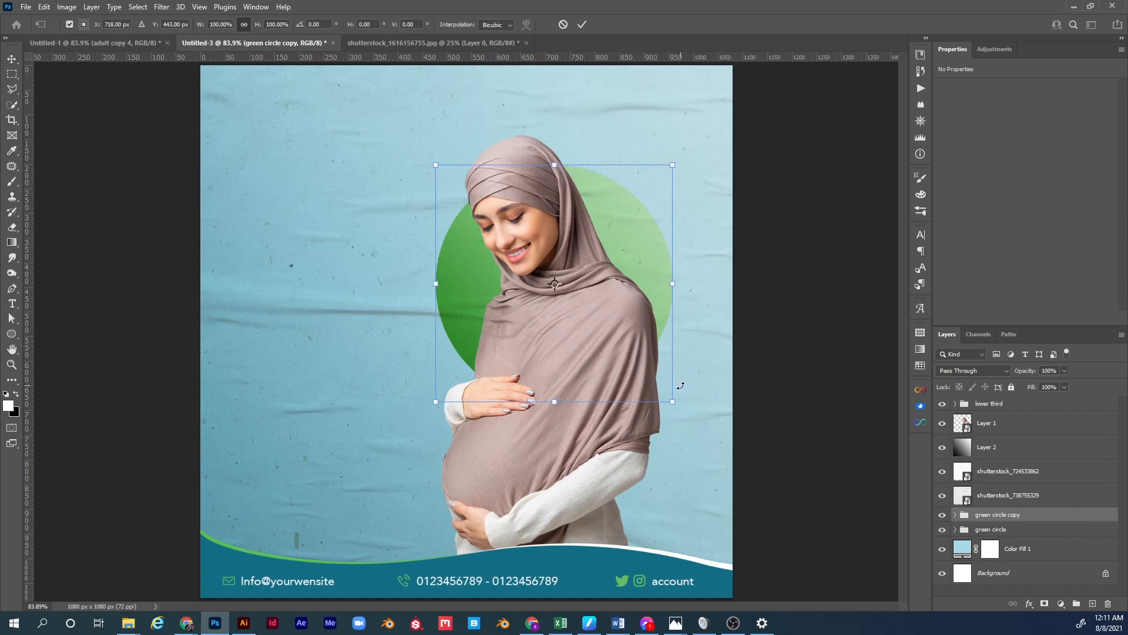
pyautogui.moveTo(675, 402); pyautogui.dragTo(403, 192)
pyautogui.moveTo(436, 194); pyautogui.dragTo(436, 193)
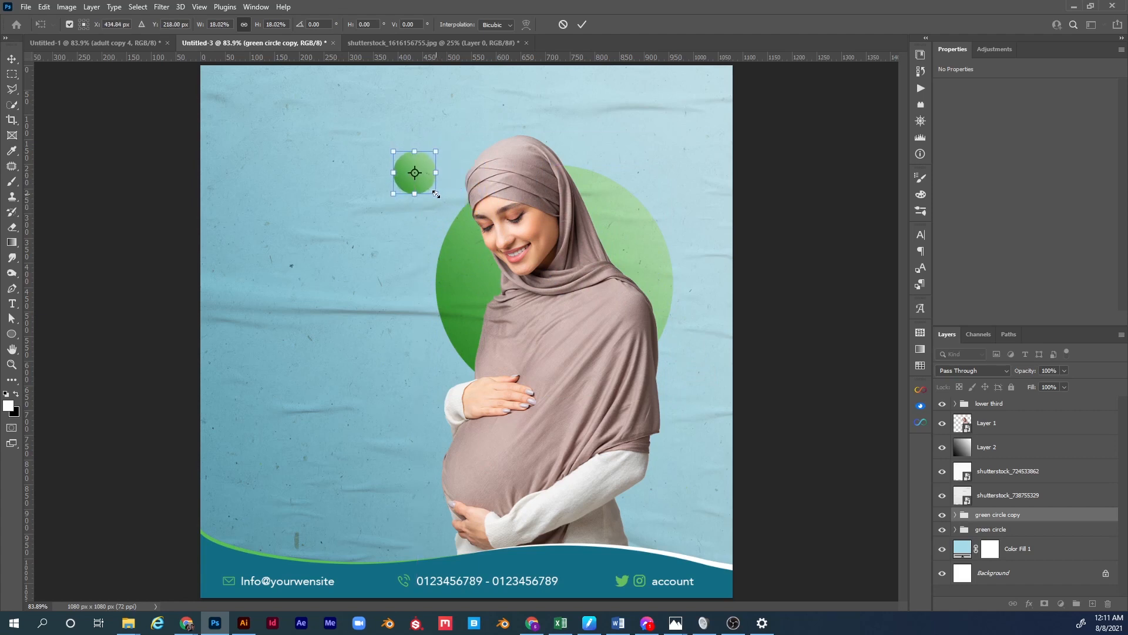
pyautogui.press('Return')
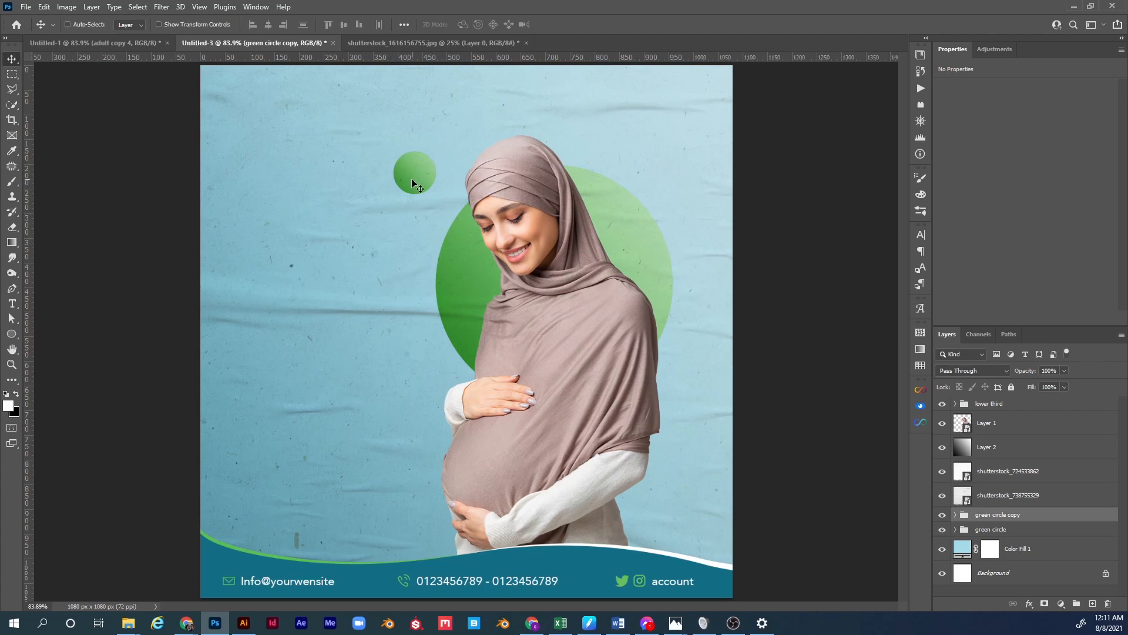
# Copy the small circle to the upper right and resize it, then select shutterstock_738755329.
pyautogui.moveTo(414, 184); pyautogui.dragTo(648, 134)
pyautogui.hotkey('ctrl', 't')
pyautogui.press('Return')
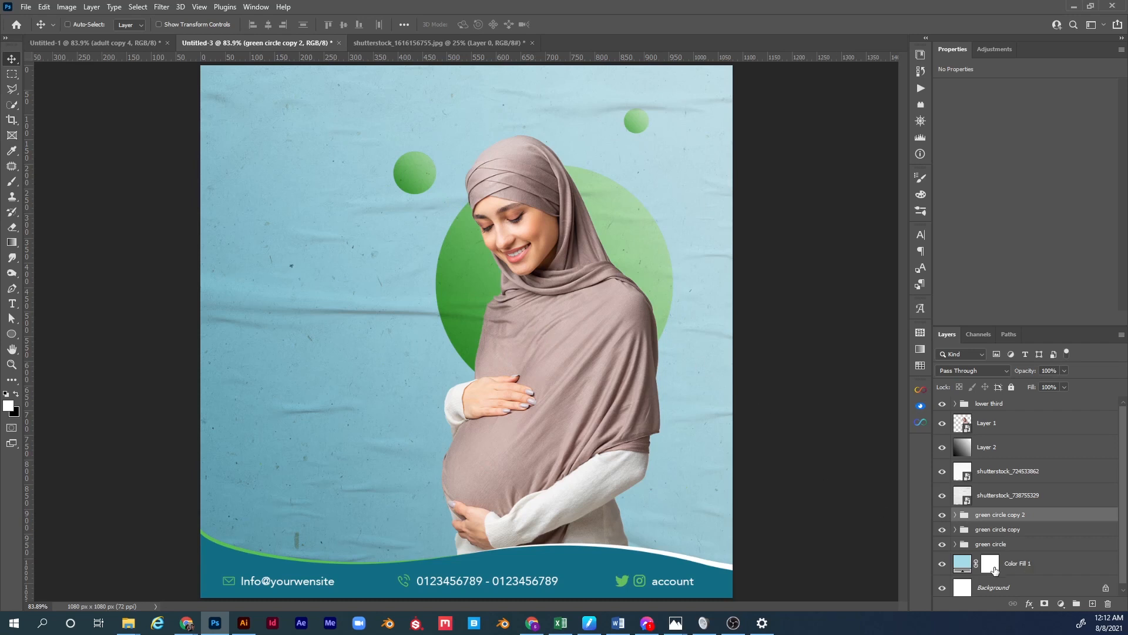
pyautogui.scroll(-1, 1018, 548)
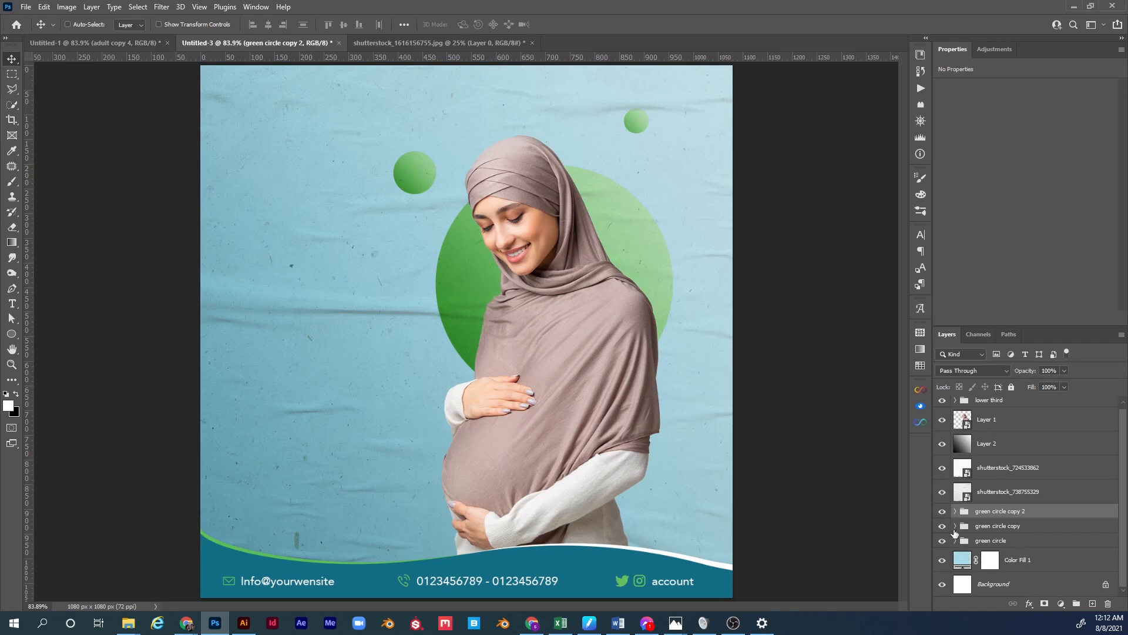
pyautogui.click(989, 503)
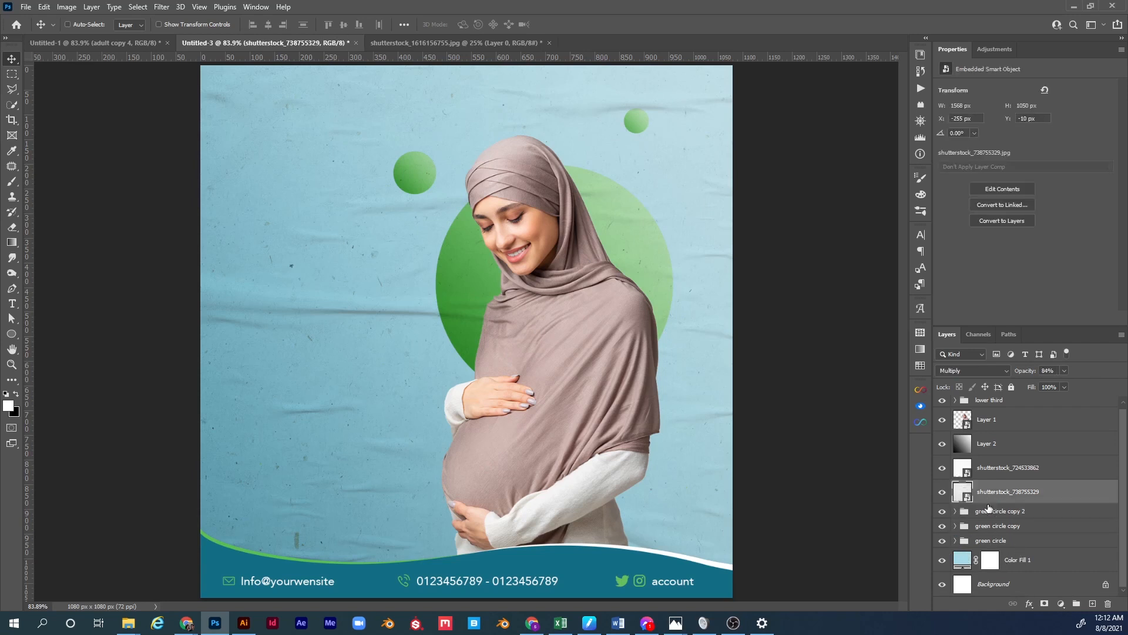
# Place the lakeside villa photo as an embedded image and enlarge it to cover the canvas.
pyautogui.click(31, 10)
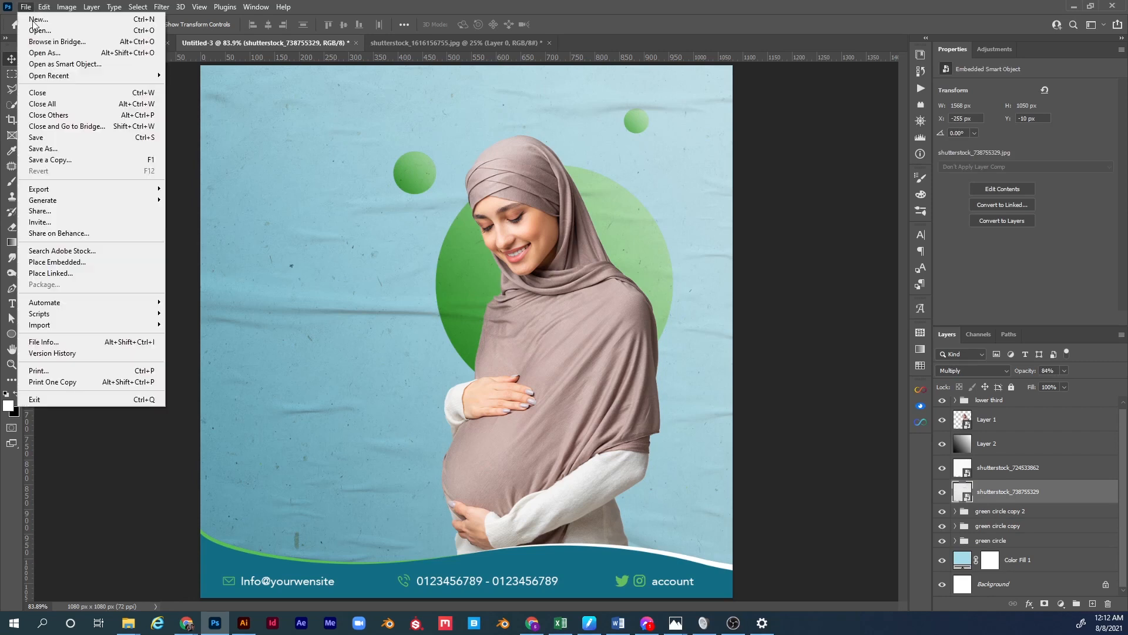
pyautogui.click(75, 260)
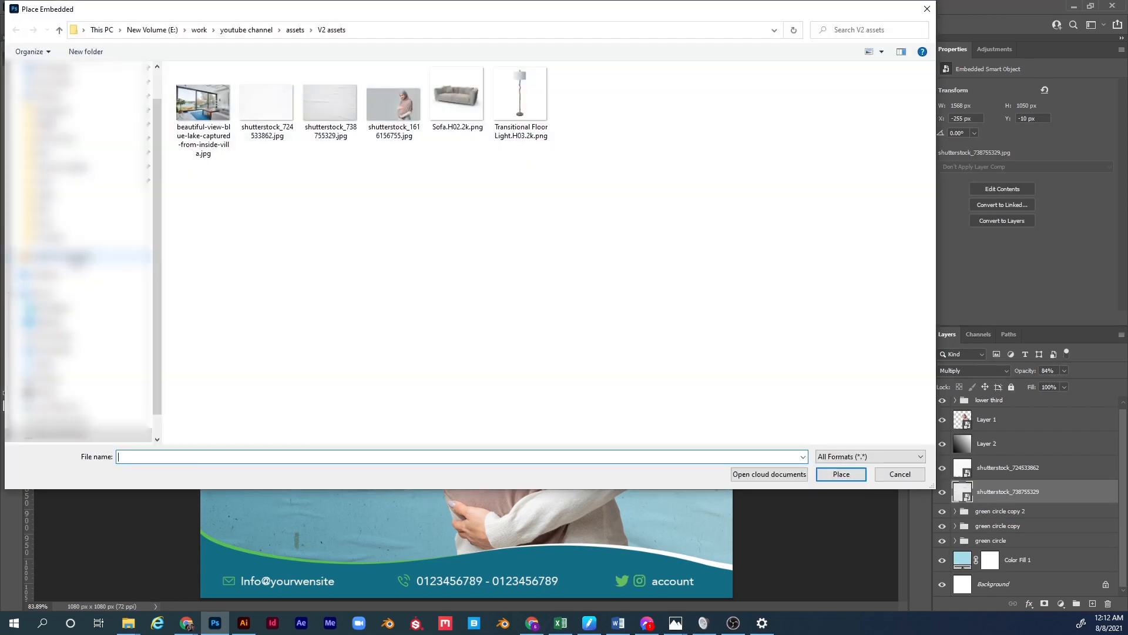
pyautogui.doubleClick(210, 108)
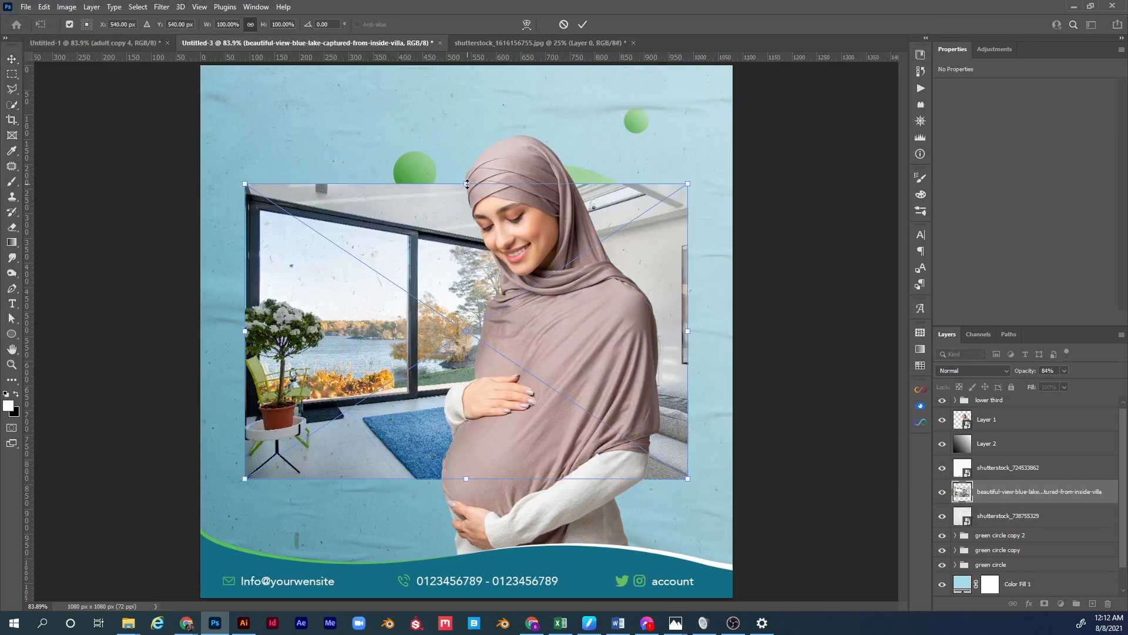
pyautogui.moveTo(468, 184); pyautogui.dragTo(461, 63)
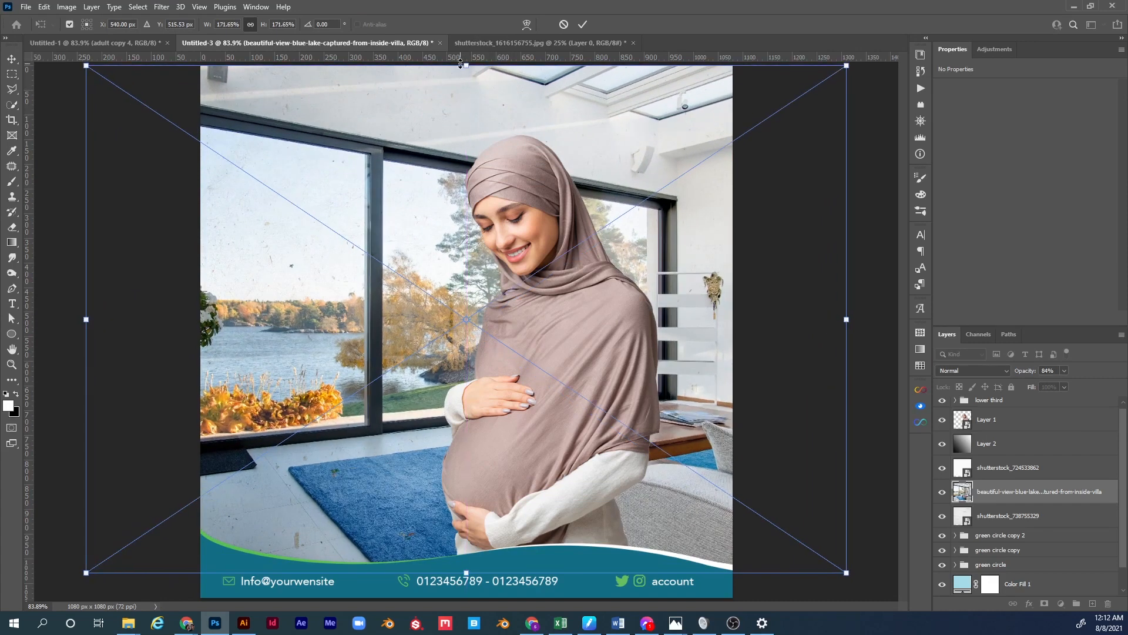
pyautogui.press('Return')
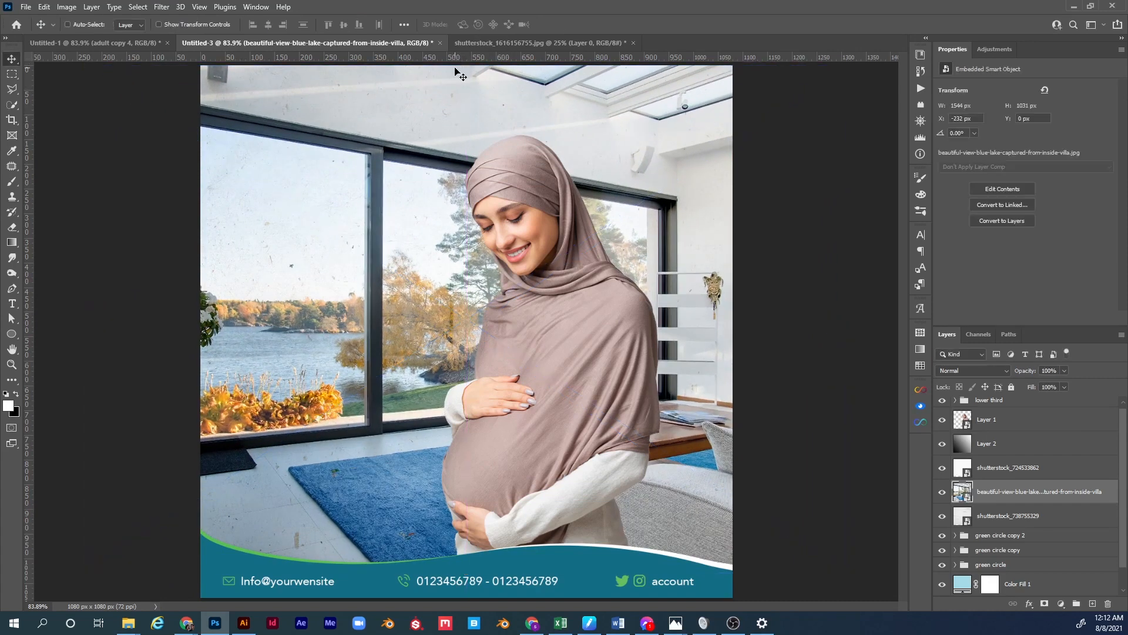
# Move the lake photo below shutterstock_738755329 in Normal mode and lower its opacity to 69%.
pyautogui.click(988, 372)
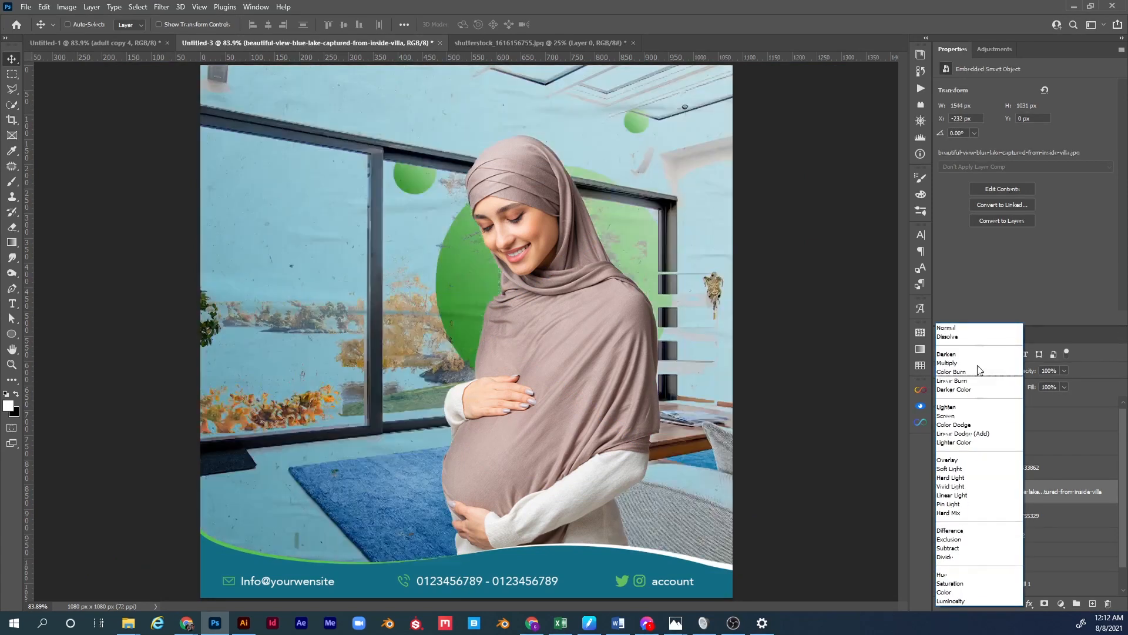
pyautogui.click(975, 328)
pyautogui.moveTo(1001, 496); pyautogui.dragTo(998, 522)
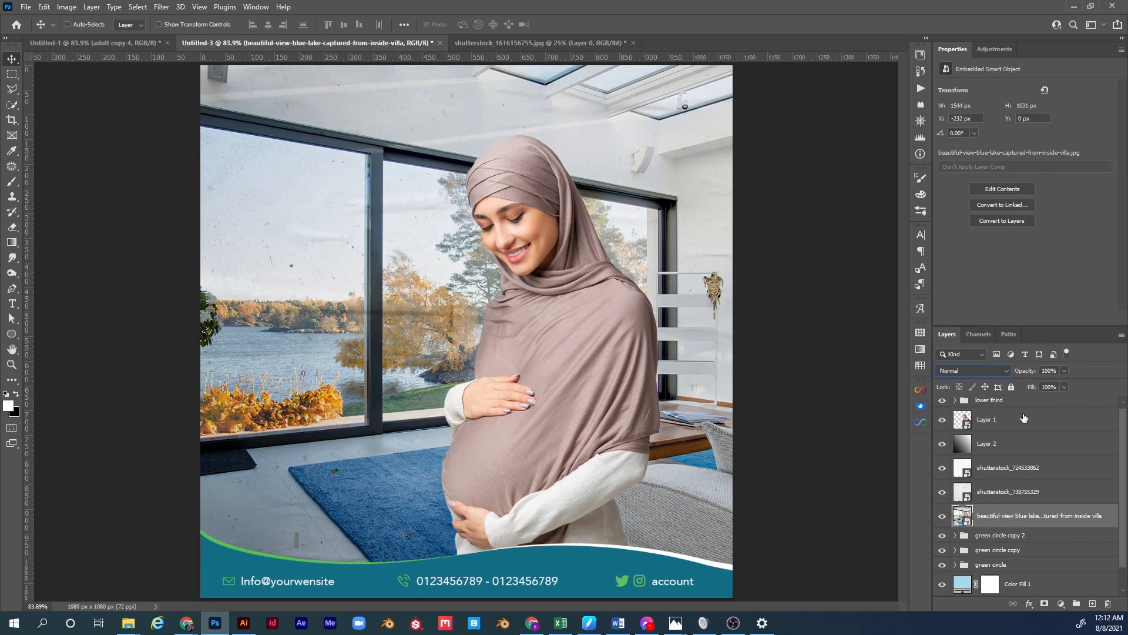
pyautogui.moveTo(1031, 374); pyautogui.dragTo(1012, 373)
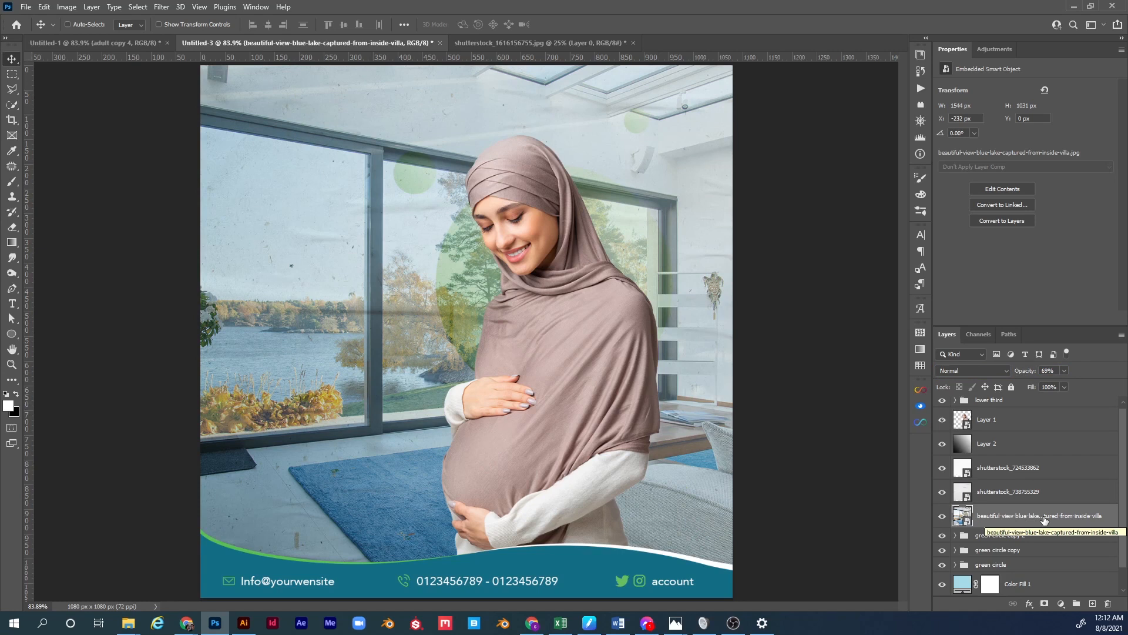
# Clip a Hue/Saturation adjustment with Saturation -100 to the lake photo, then reselect the photo layer.
pyautogui.click(1060, 605)
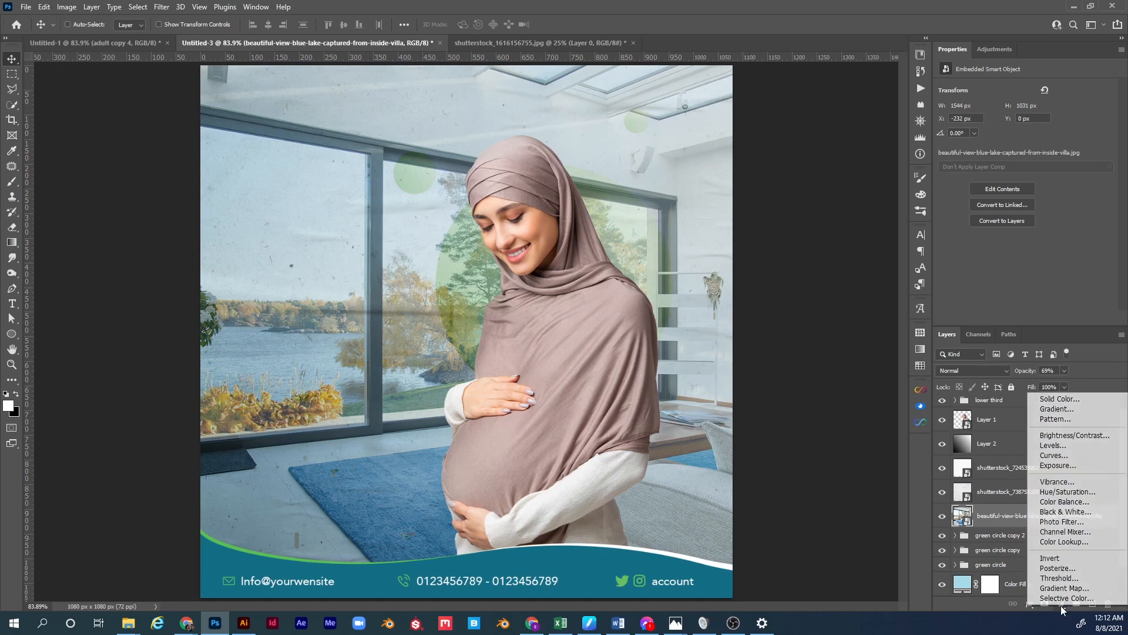
pyautogui.click(1065, 492)
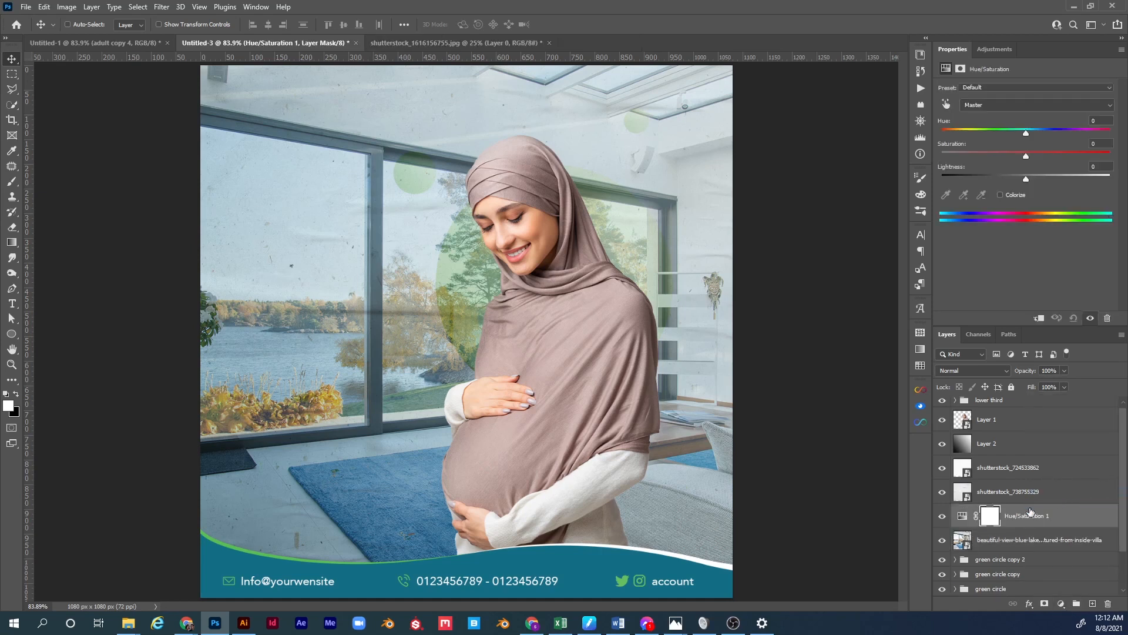
pyautogui.moveTo(983, 534); pyautogui.dragTo(982, 525)
pyautogui.keyDown('alt'); pyautogui.click(981, 525); pyautogui.keyUp('alt')
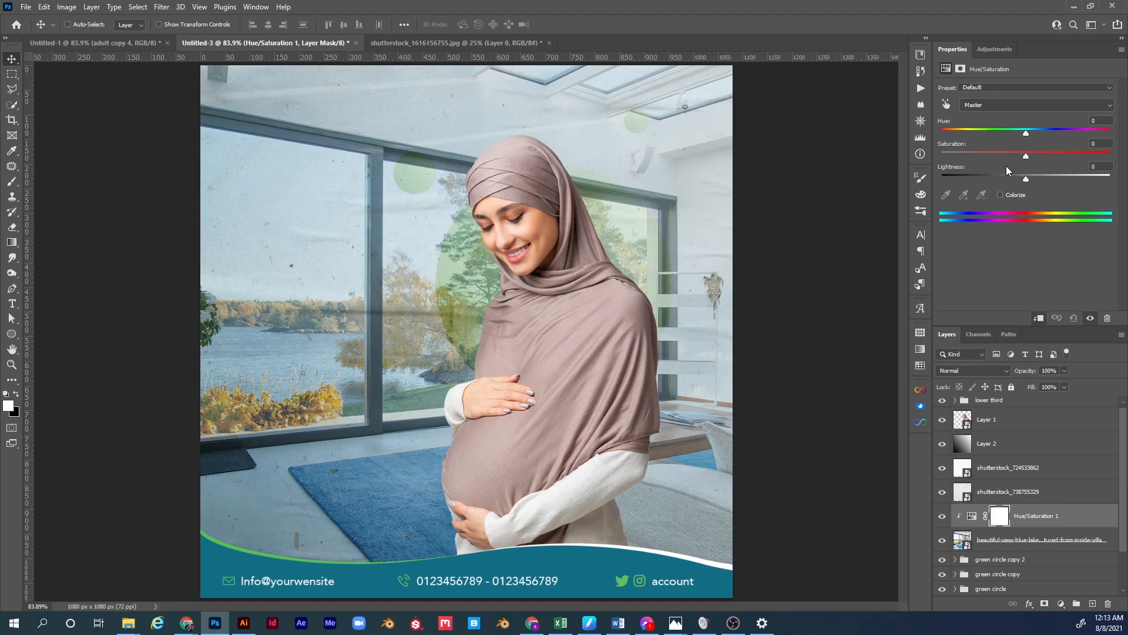
pyautogui.moveTo(1025, 157); pyautogui.dragTo(935, 152)
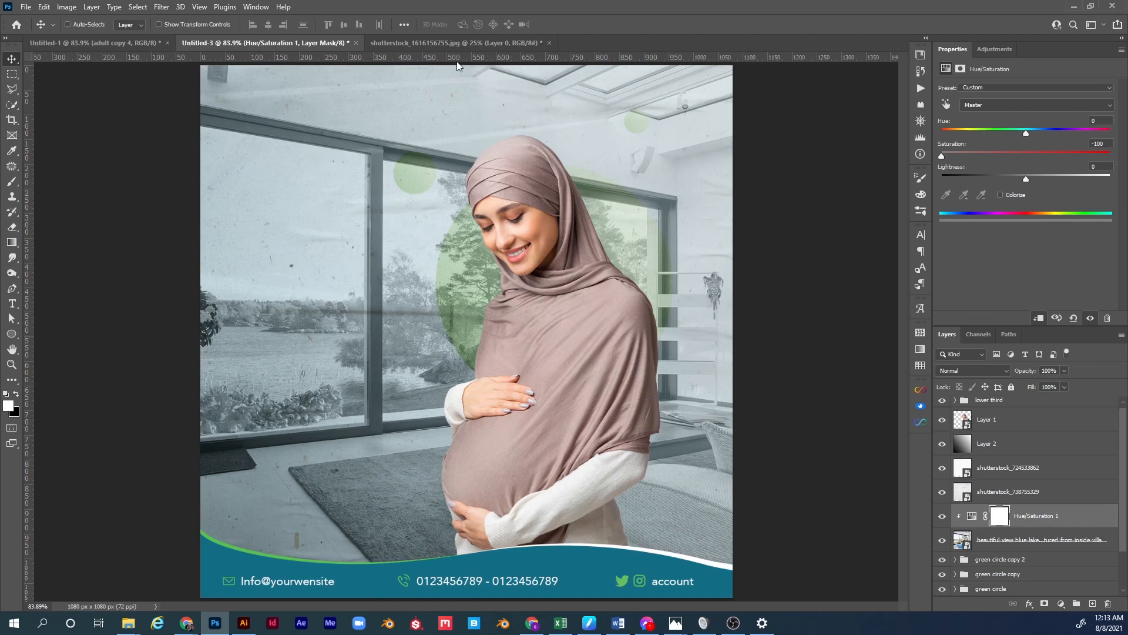
pyautogui.click(1001, 546)
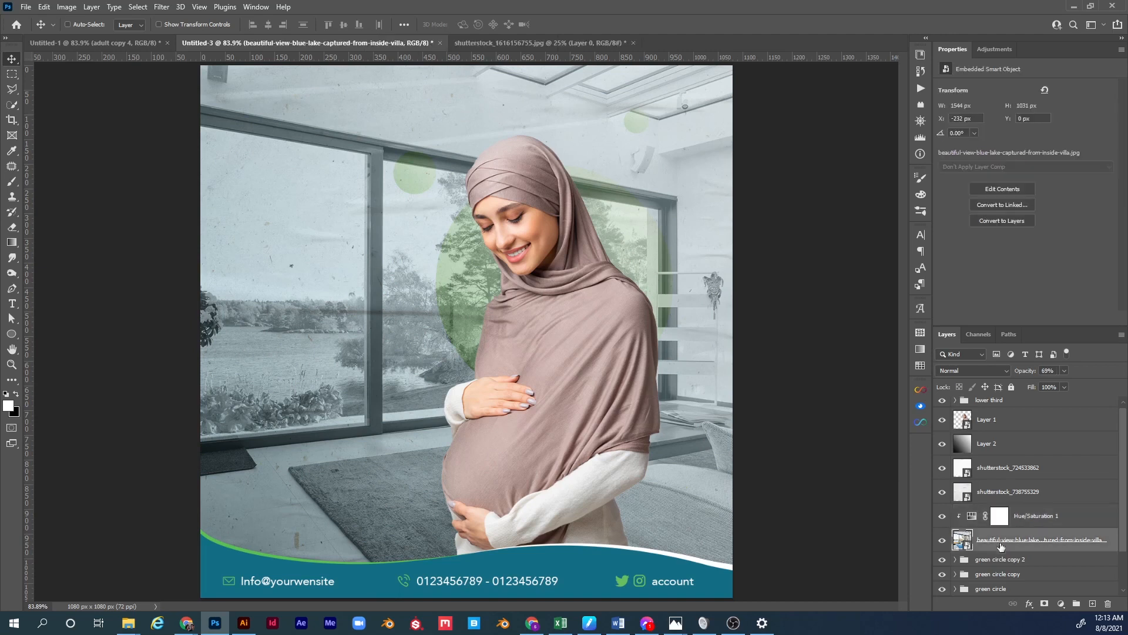
# Add a layer mask to the lake photo with a bottom-to-top gradient so it fades toward the top.
pyautogui.click(1044, 604)
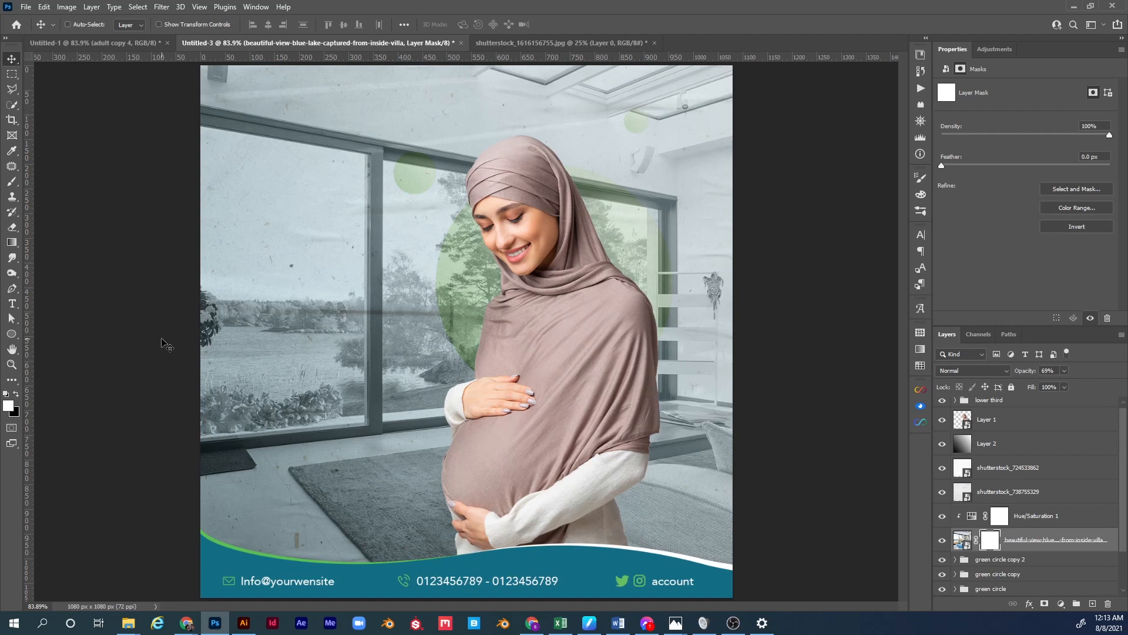
pyautogui.press('g')
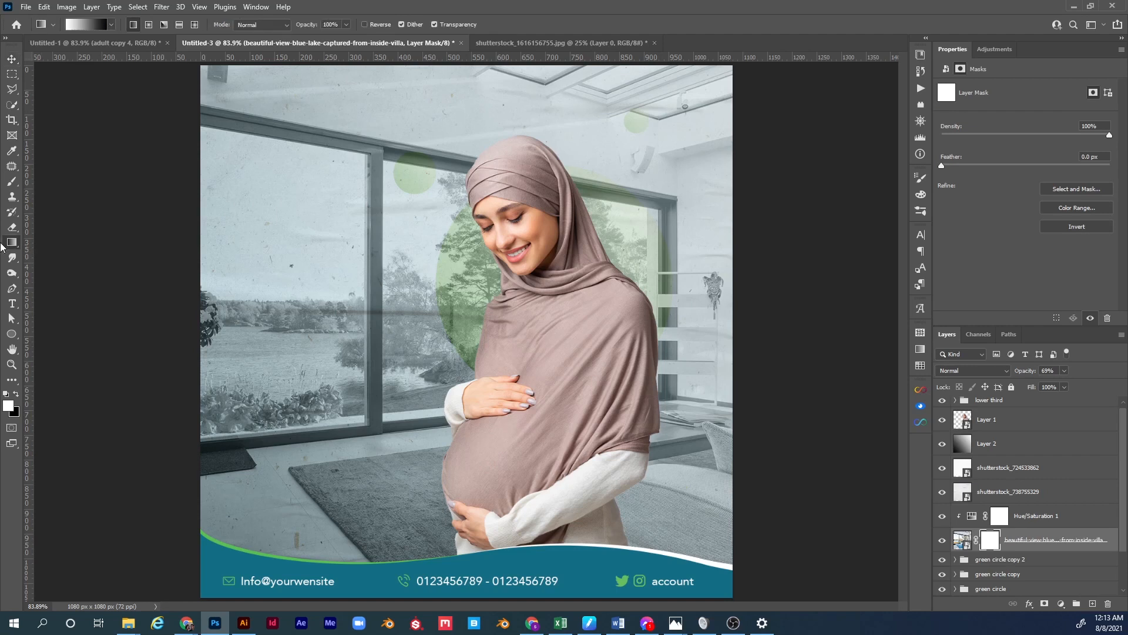
pyautogui.moveTo(524, 65); pyautogui.dragTo(527, 579)
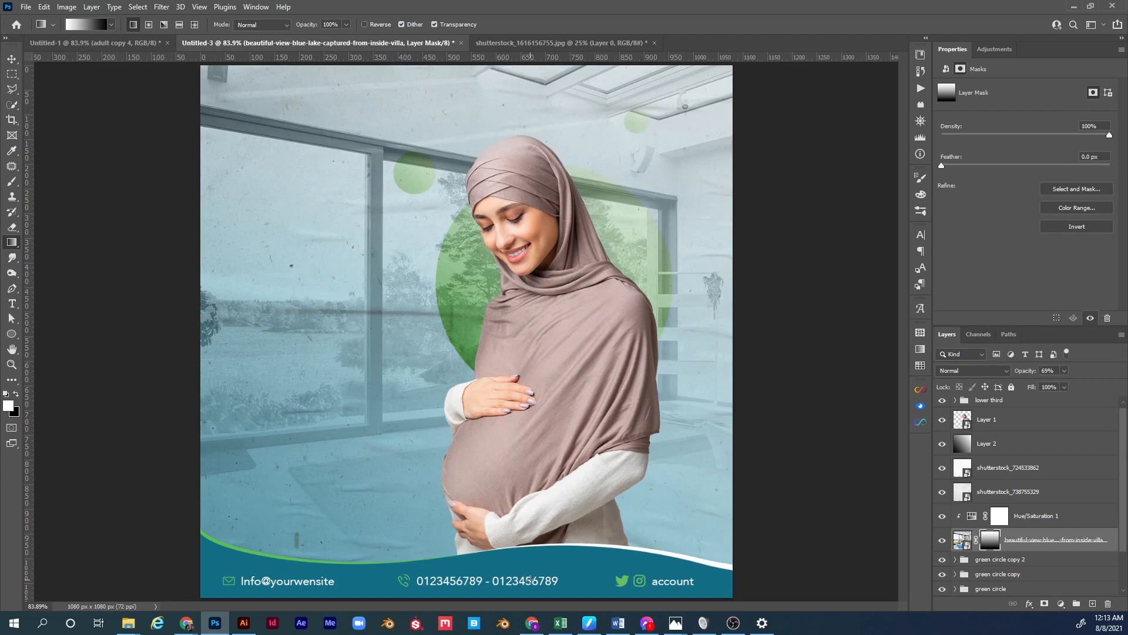
pyautogui.moveTo(543, 556); pyautogui.dragTo(547, 70)
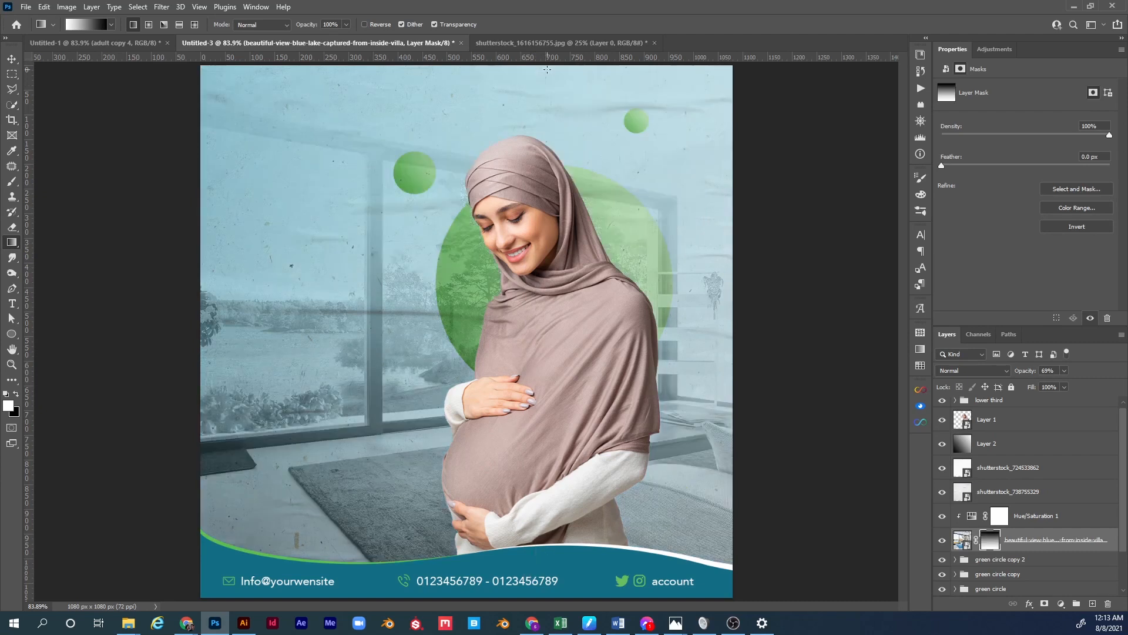
pyautogui.press('v')
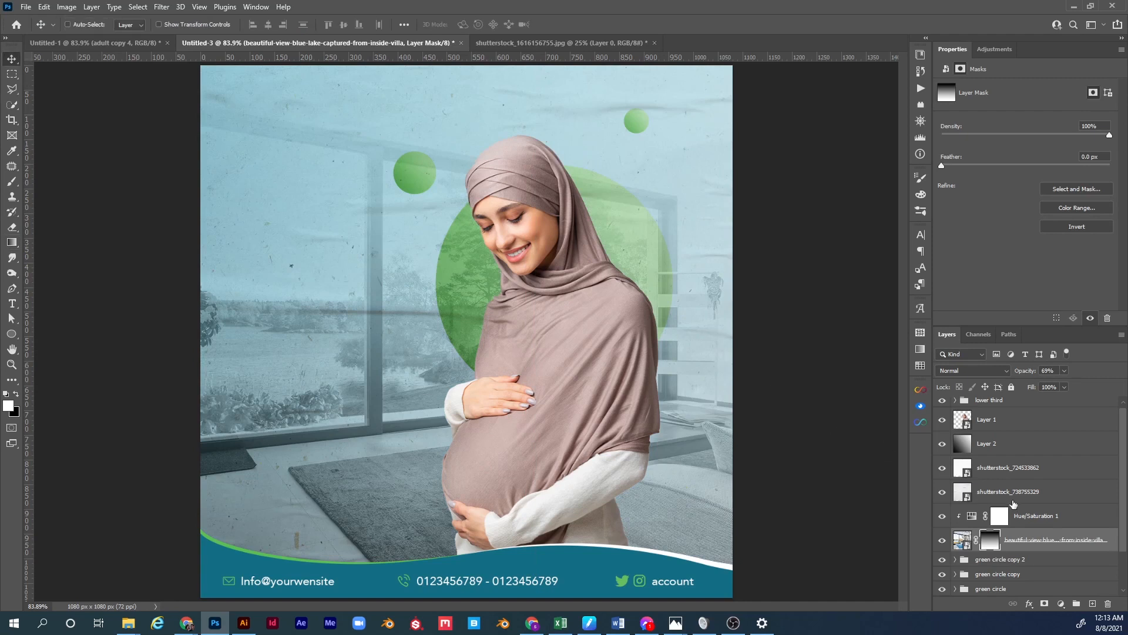
pyautogui.scroll(-1, 1007, 502)
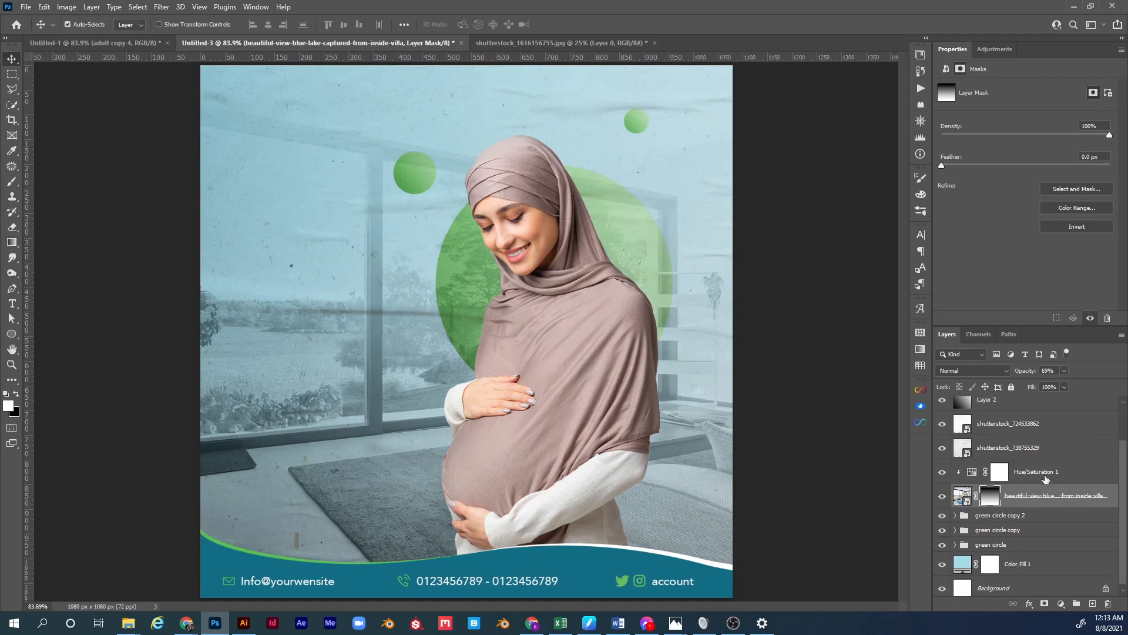
# Group the lake photo and Hue/Saturation adjustment and name the group 'background image'.
pyautogui.keyDown('ctrl'); pyautogui.click(1041, 477); pyautogui.keyUp('ctrl')
pyautogui.hotkey('ctrl', 'g')
pyautogui.doubleClick(992, 498)
pyautogui.write('background image')
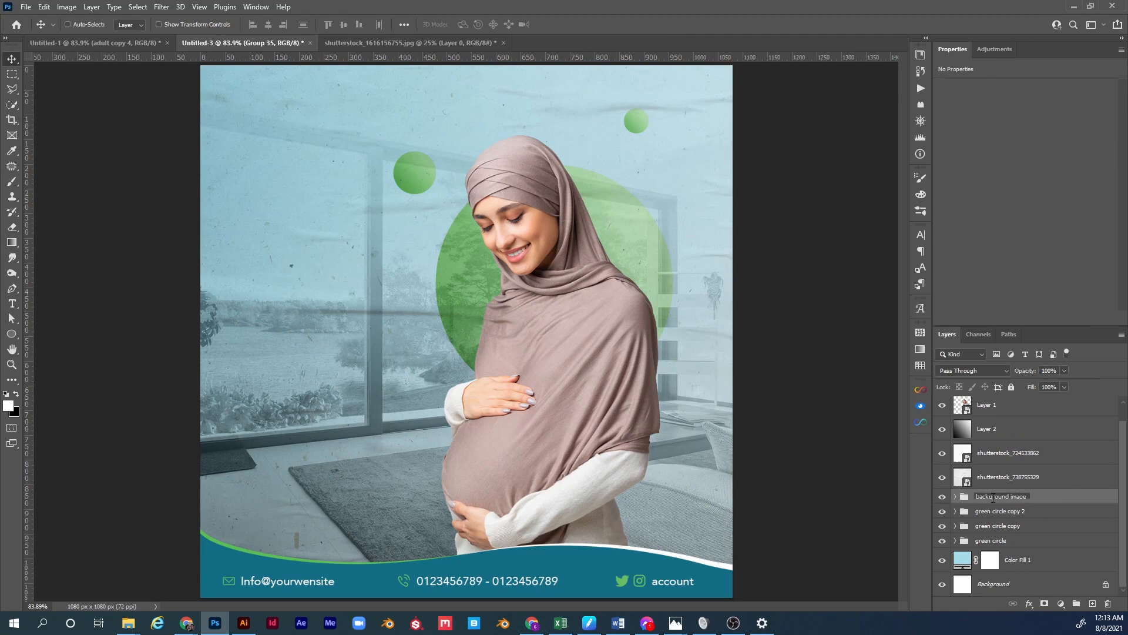
pyautogui.press('Return')
# Move the group below the green circles, set the lake photo to 51% opacity and shift it down.
pyautogui.moveTo(991, 498); pyautogui.dragTo(998, 551)
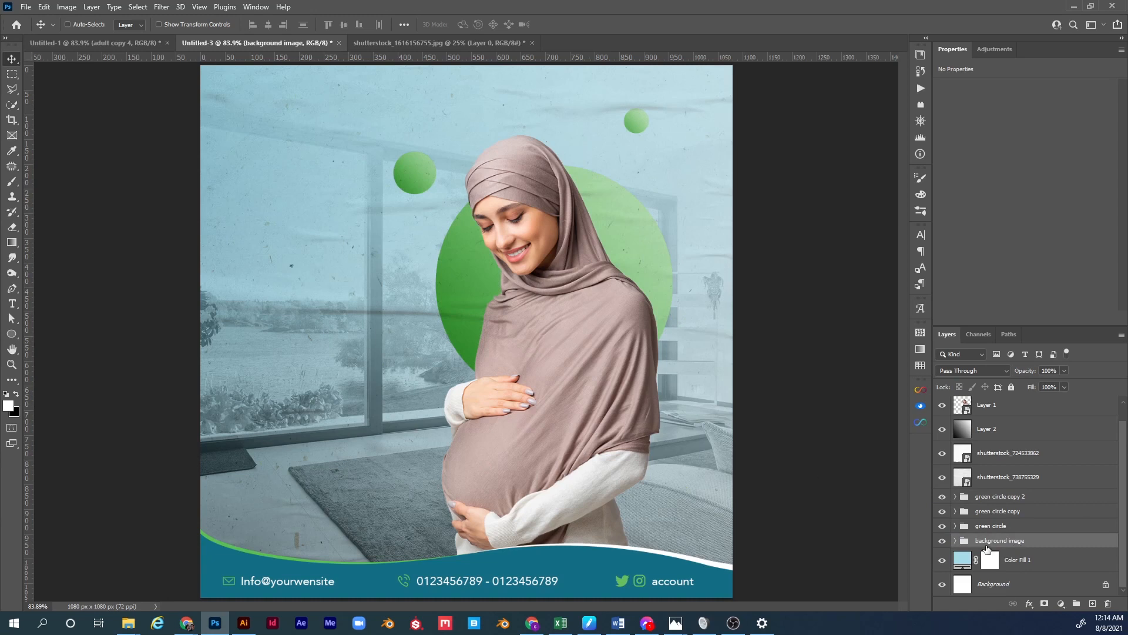
pyautogui.click(955, 540)
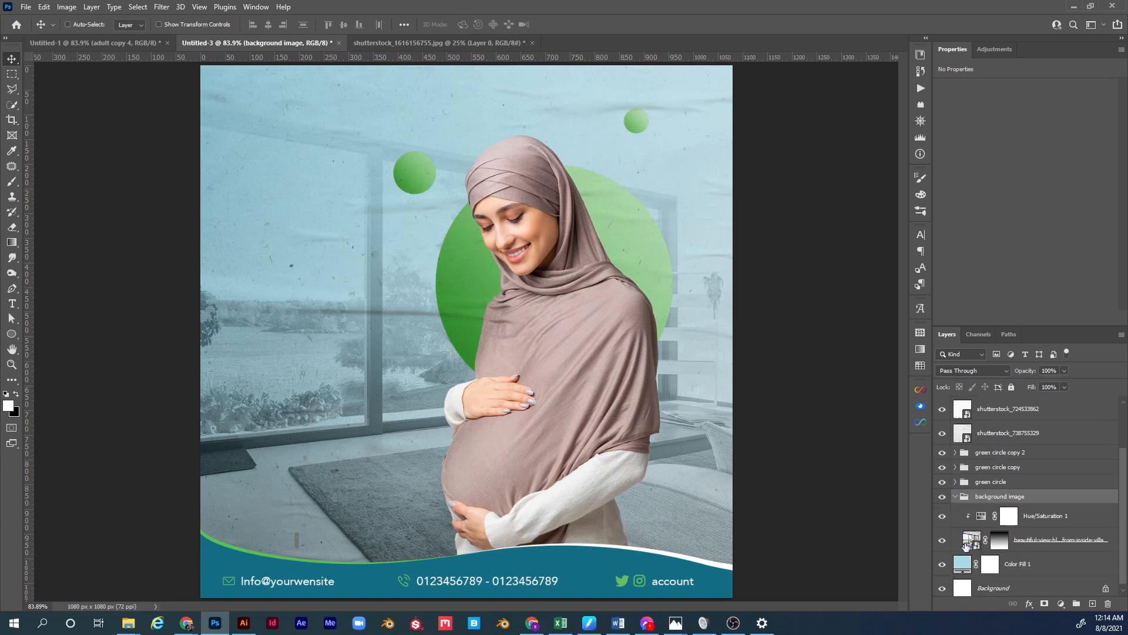
pyautogui.click(1009, 540)
pyautogui.moveTo(1025, 372); pyautogui.dragTo(1016, 372)
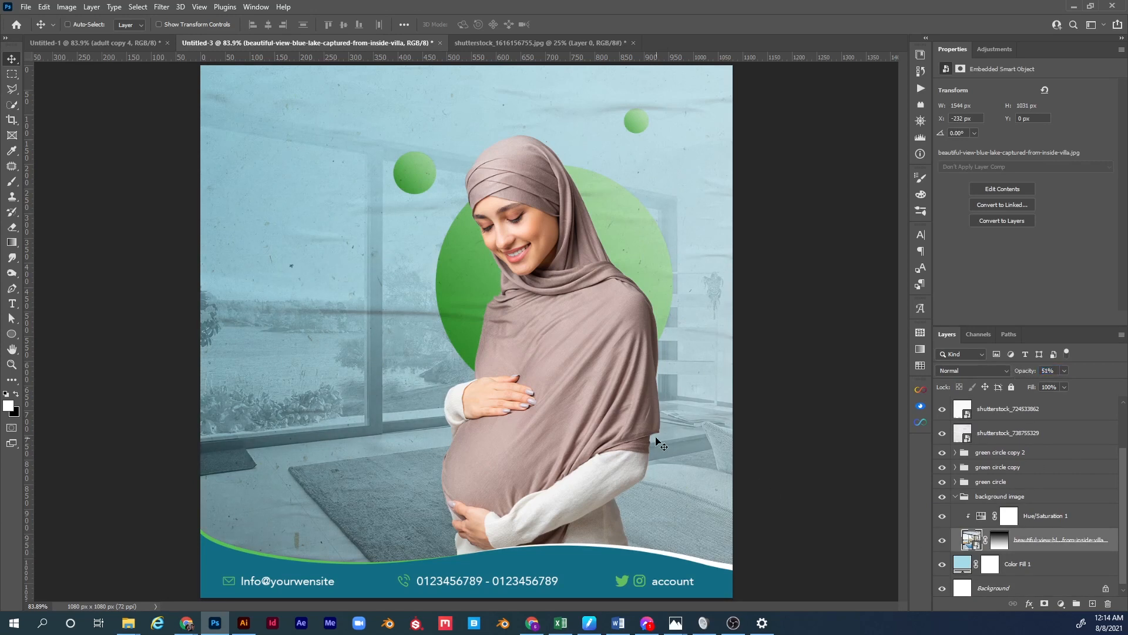
pyautogui.moveTo(665, 344); pyautogui.dragTo(653, 408)
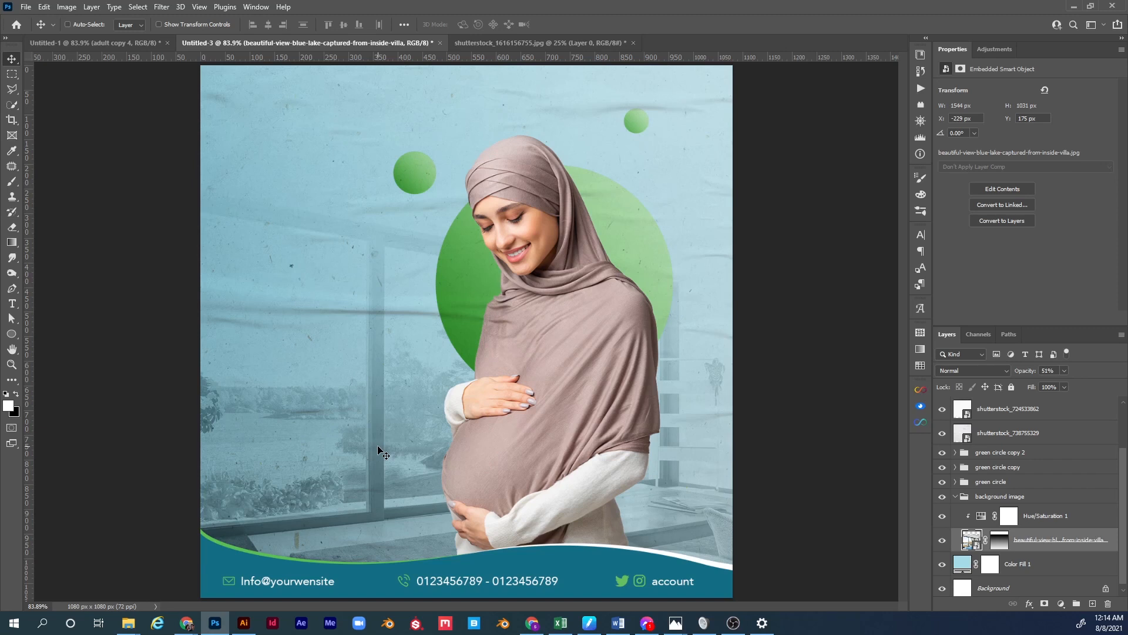
# Blur the lake photo with a 3.5-pixel Gaussian Blur smart filter.
pyautogui.click(161, 8)
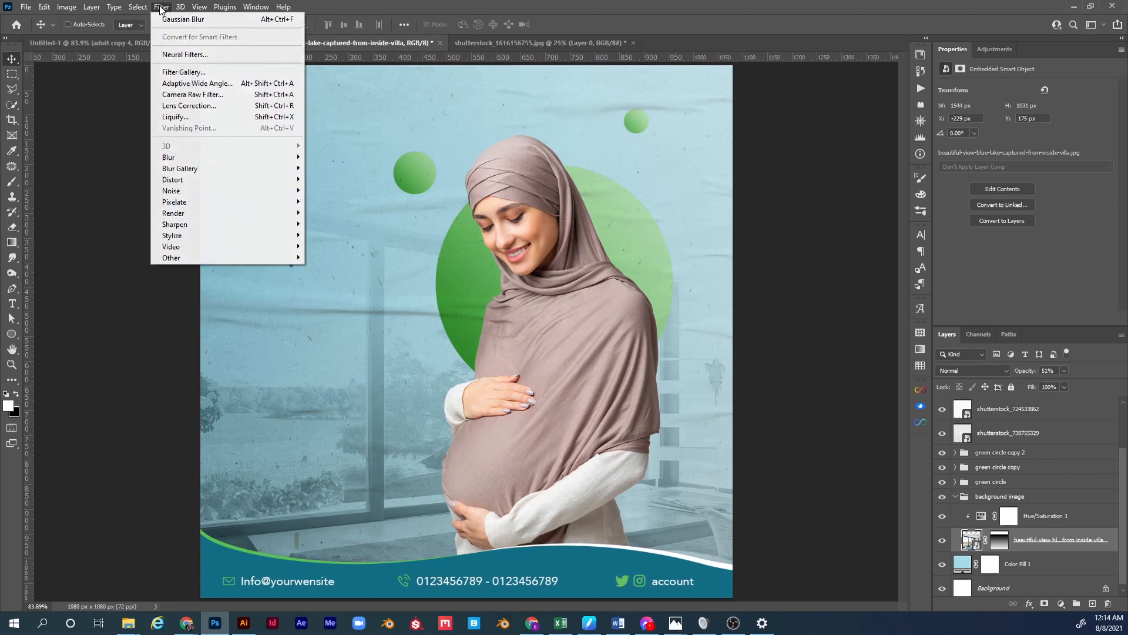
pyautogui.moveTo(205, 159)
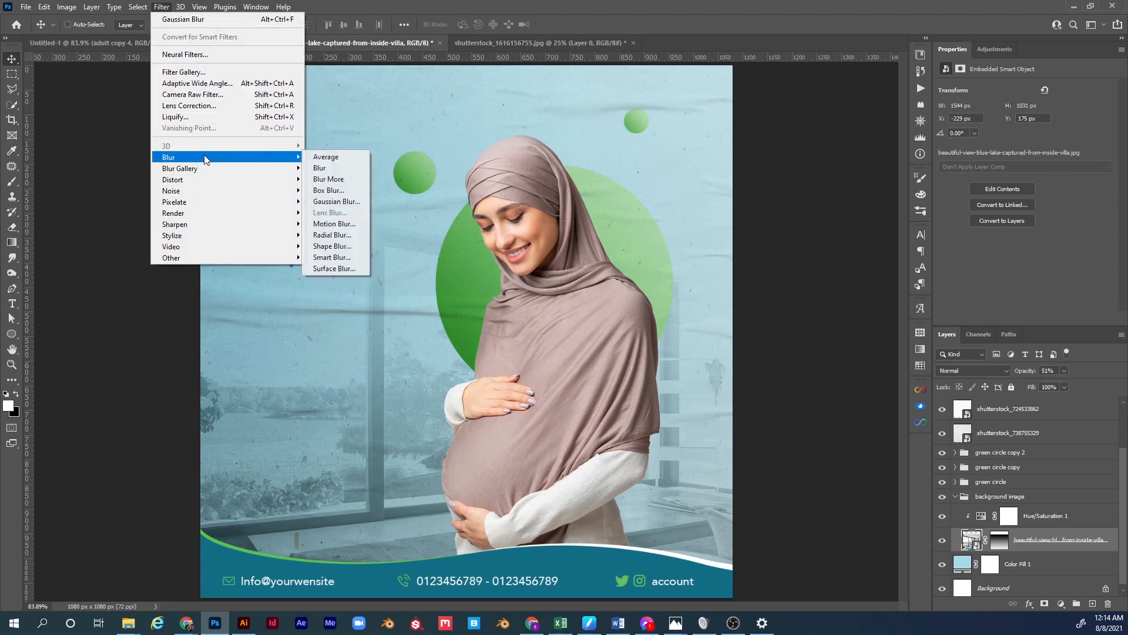
pyautogui.click(336, 201)
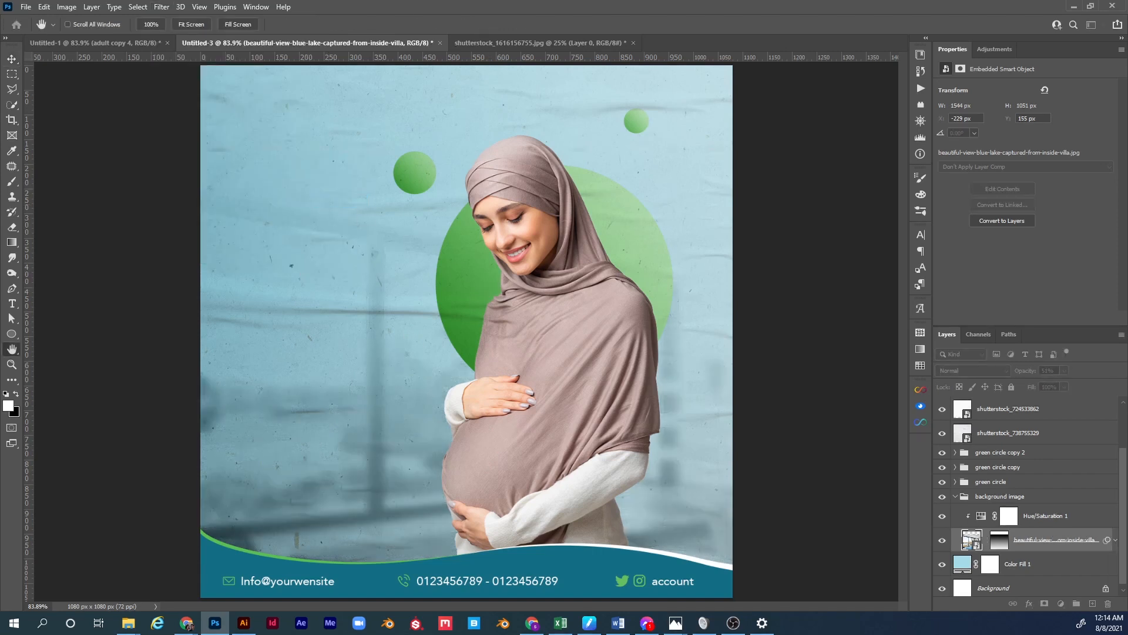
pyautogui.moveTo(559, 230); pyautogui.dragTo(809, 174)
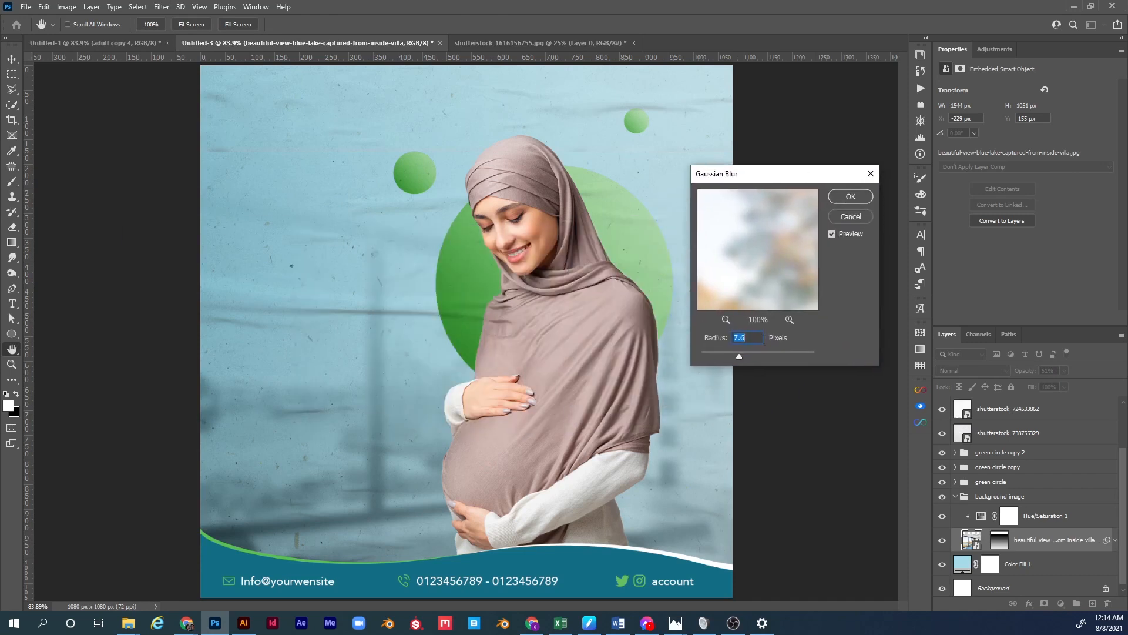
pyautogui.moveTo(734, 356); pyautogui.dragTo(730, 355)
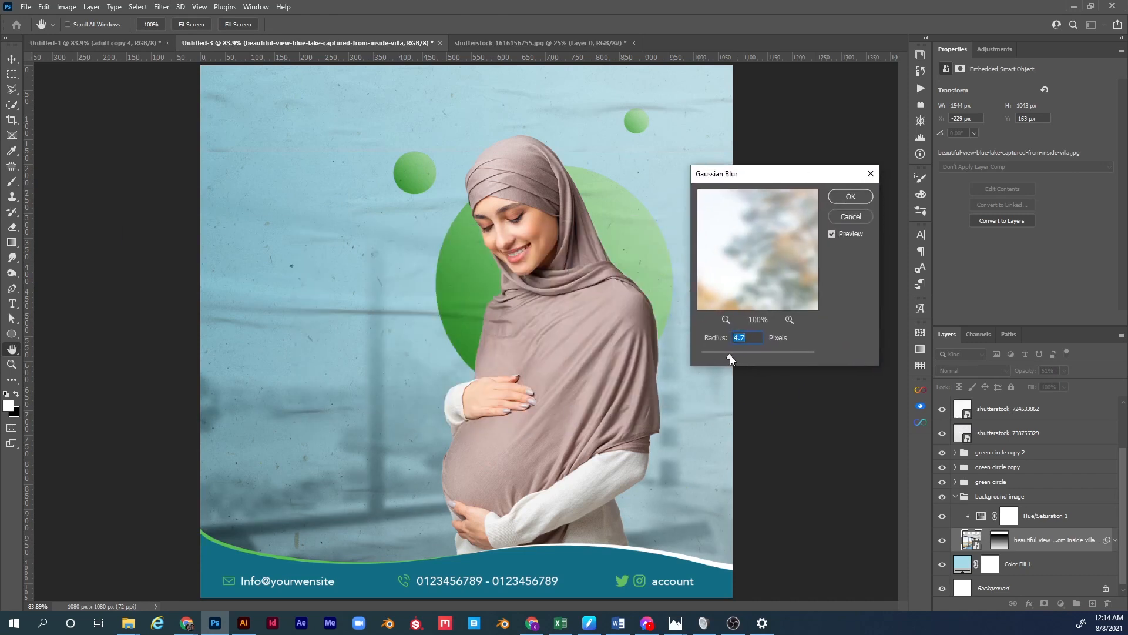
pyautogui.click(751, 339)
pyautogui.press('BackSpace')
pyautogui.press('BackSpace')
pyautogui.press('BackSpace')
pyautogui.write('3.5')
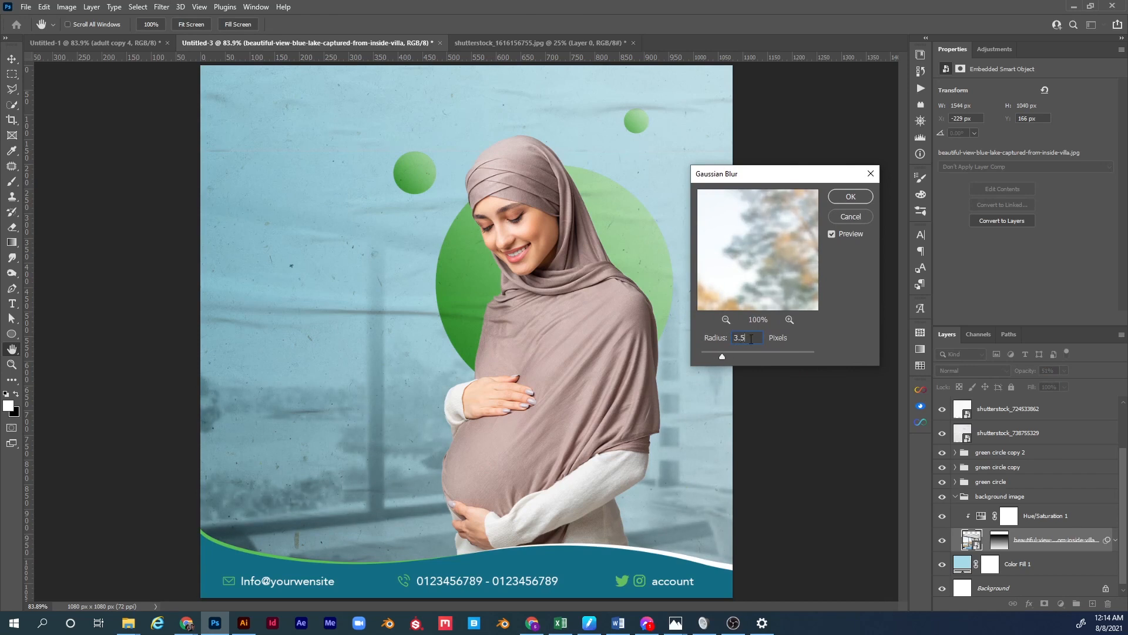
pyautogui.press('Return')
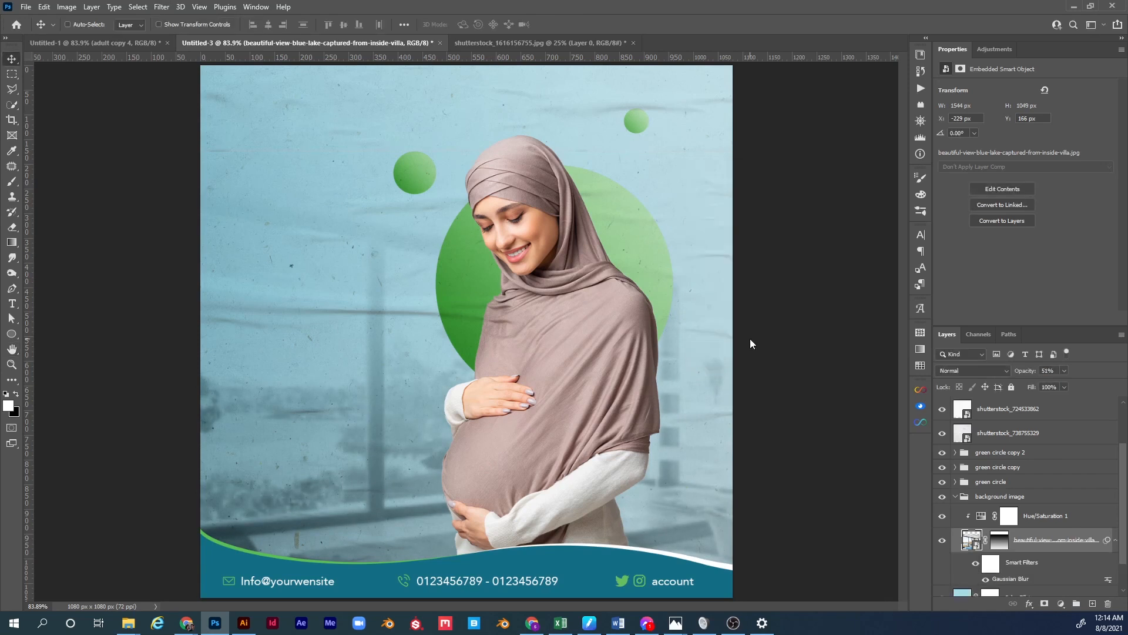
pyautogui.click(956, 499)
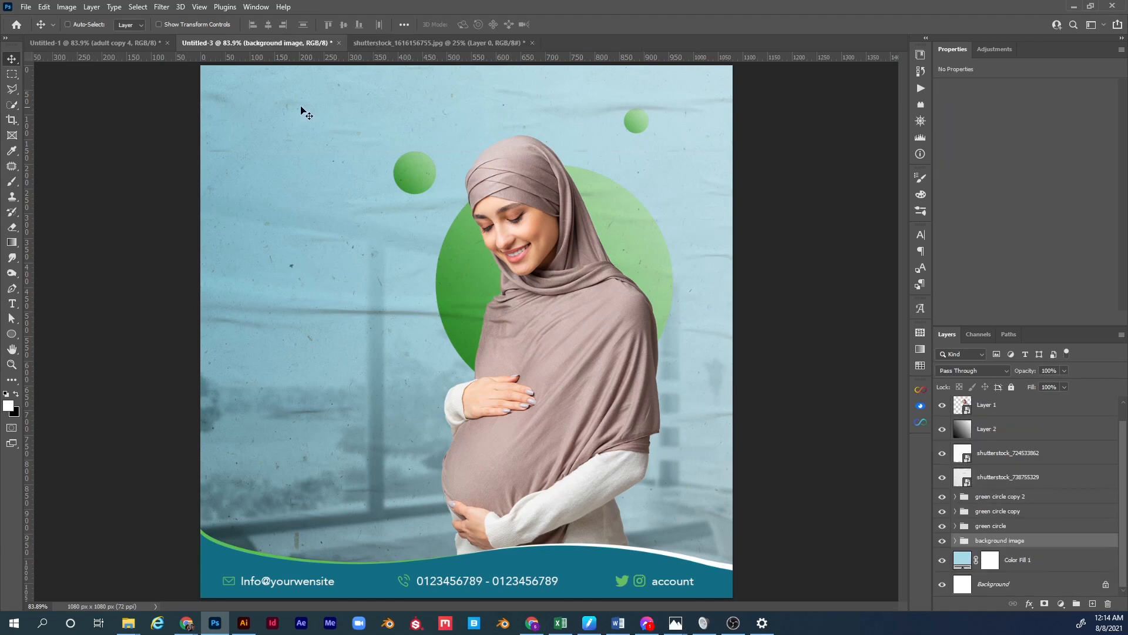
pyautogui.click(154, 44)
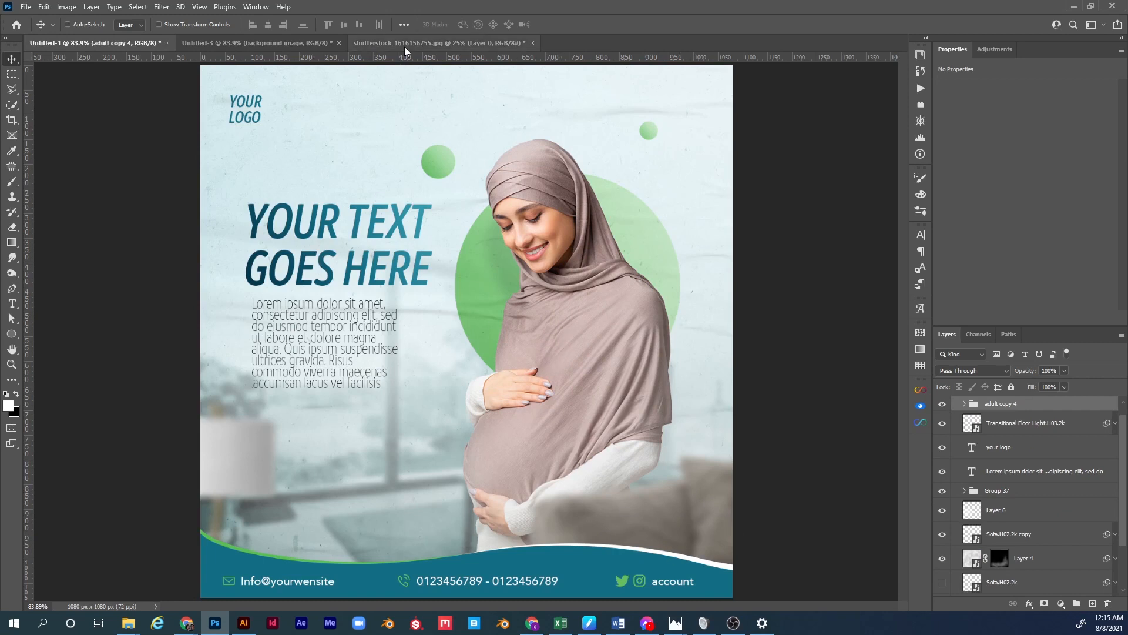
pyautogui.hotkey('ctrl', 'shift', 'Tab')
pyautogui.hotkey('ctrl', 'shift', 'Tab')
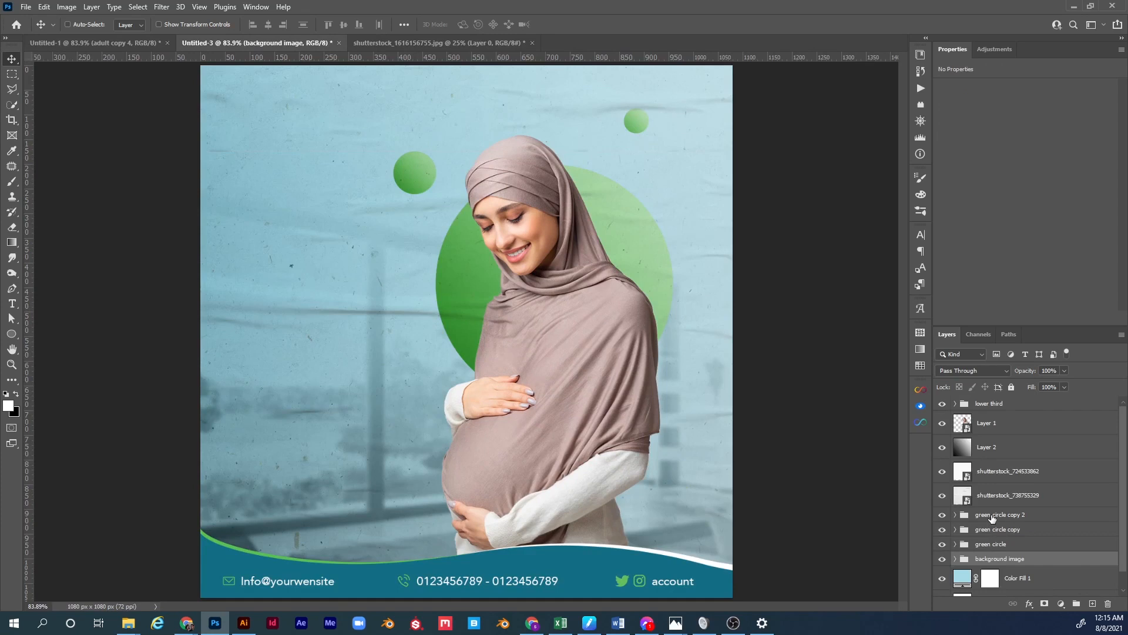
pyautogui.click(999, 473)
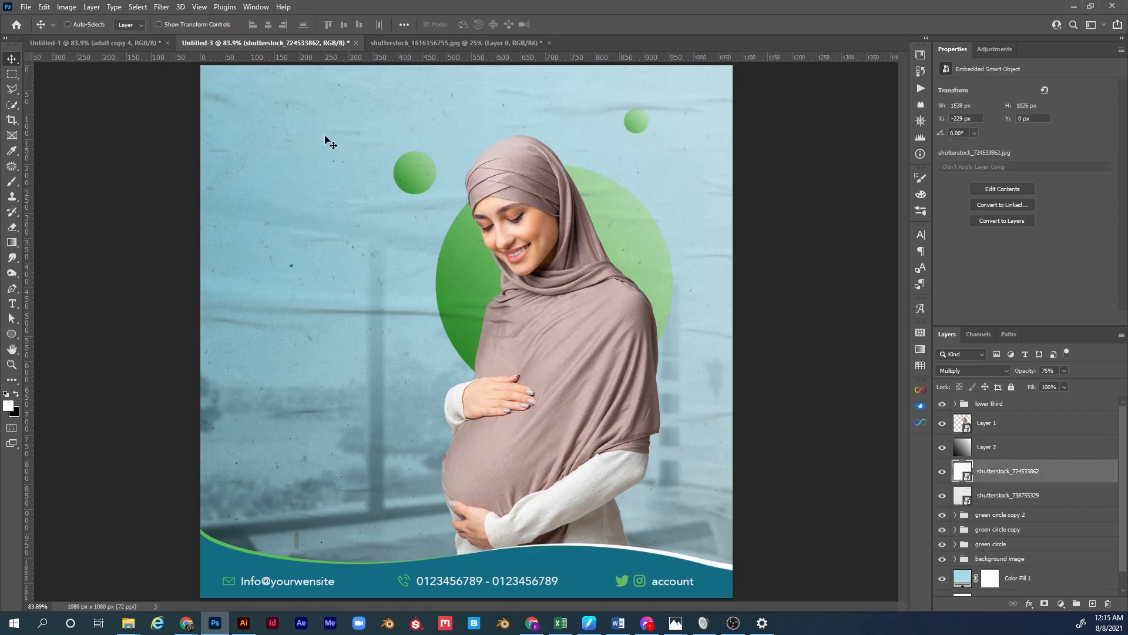
# Place the sofa image as an embedded layer, scaled up and positioned at lower right.
pyautogui.click(26, 7)
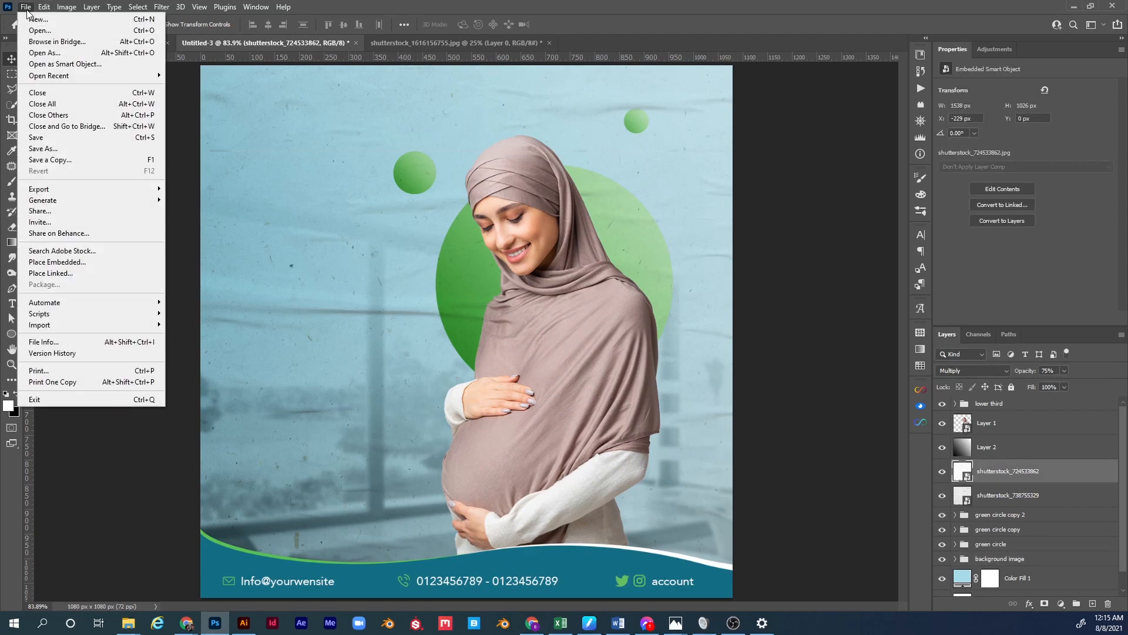
pyautogui.click(72, 263)
pyautogui.doubleClick(436, 108)
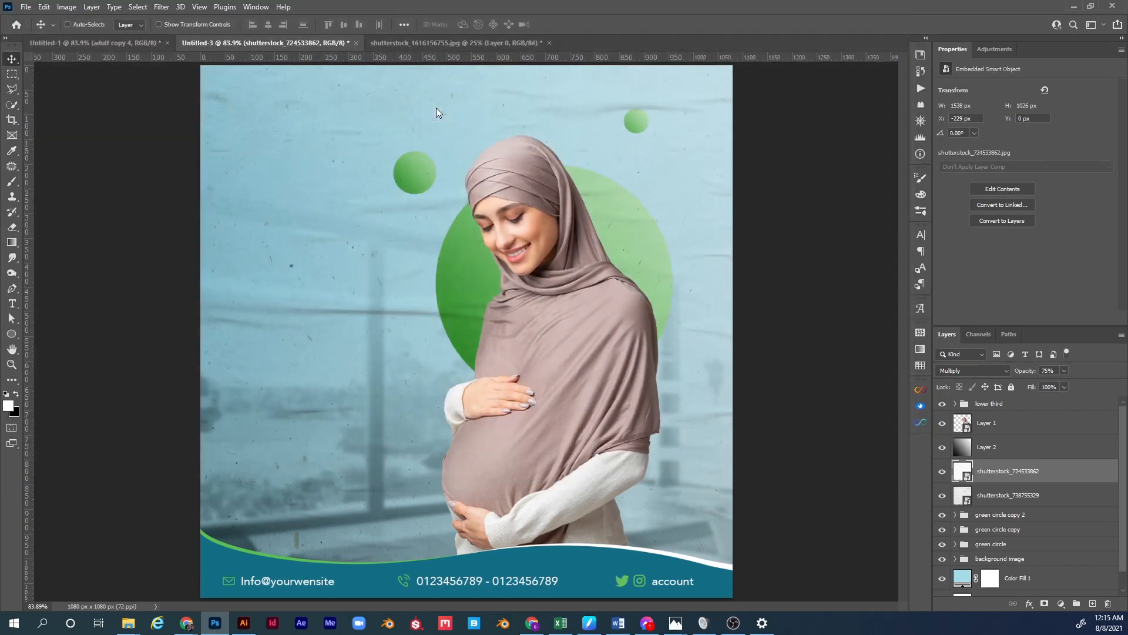
pyautogui.moveTo(587, 333); pyautogui.dragTo(754, 322)
pyautogui.moveTo(399, 336); pyautogui.dragTo(584, 461)
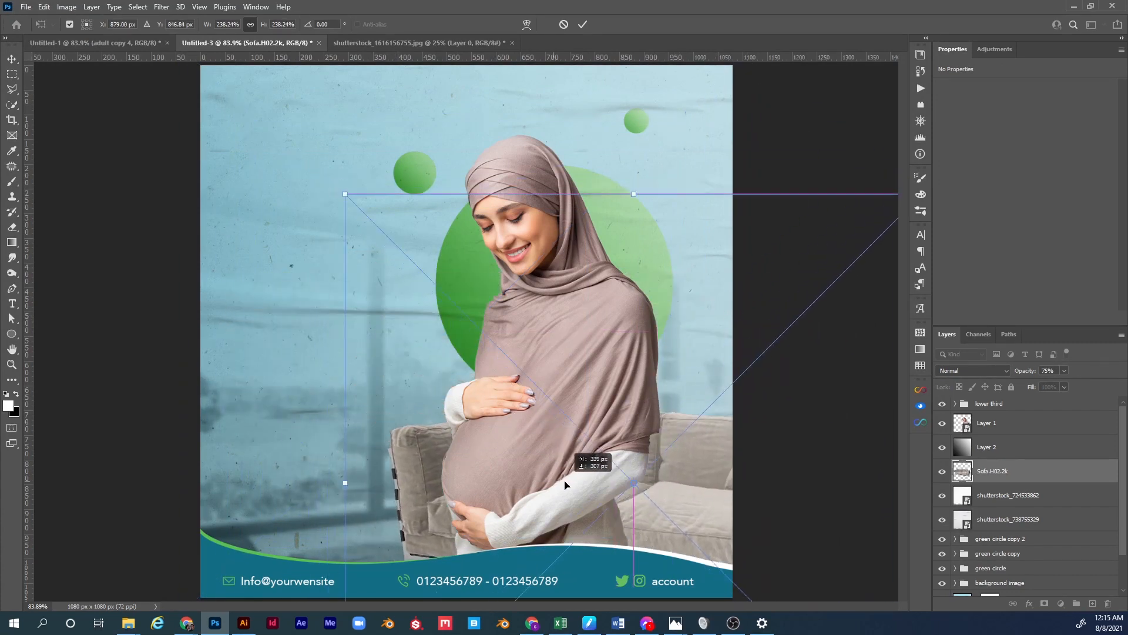
pyautogui.press('Return')
# Move the sofa layer above Layer 1, then enlarge it and shift it right and down.
pyautogui.moveTo(978, 475); pyautogui.dragTo(977, 411)
pyautogui.moveTo(492, 475); pyautogui.dragTo(615, 516)
pyautogui.hotkey('ctrl', 't')
pyautogui.moveTo(466, 233); pyautogui.dragTo(378, 144)
pyautogui.moveTo(556, 539); pyautogui.dragTo(606, 555)
pyautogui.press('Return')
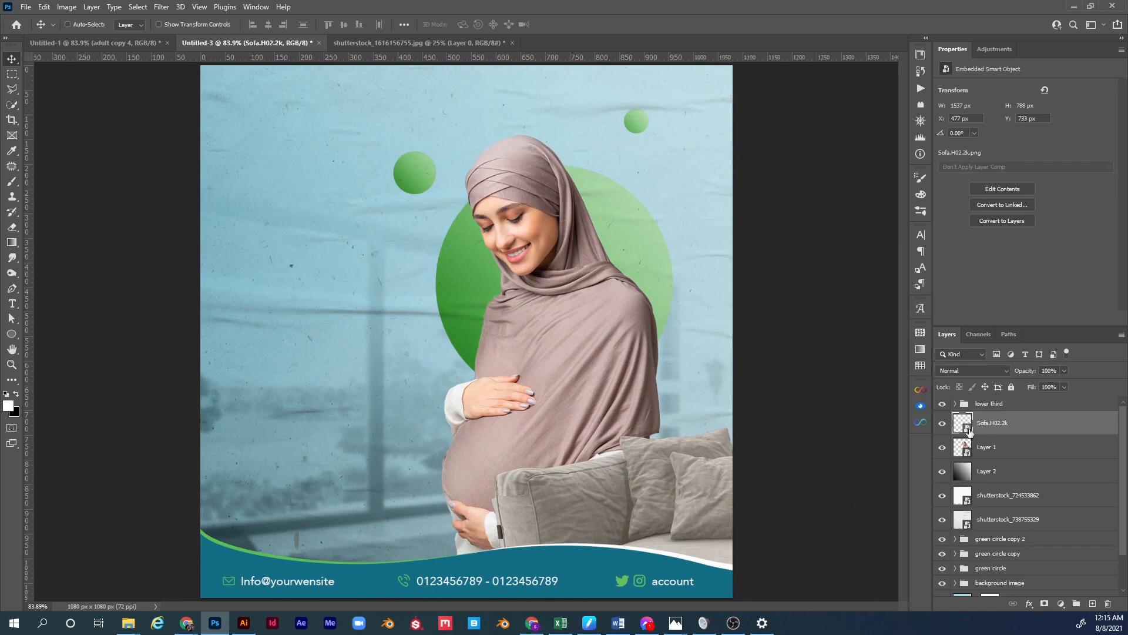
# Apply a Gaussian Blur smart filter with a 5.4 radius to the Sofa.H02.2k sofa.
pyautogui.click(162, 7)
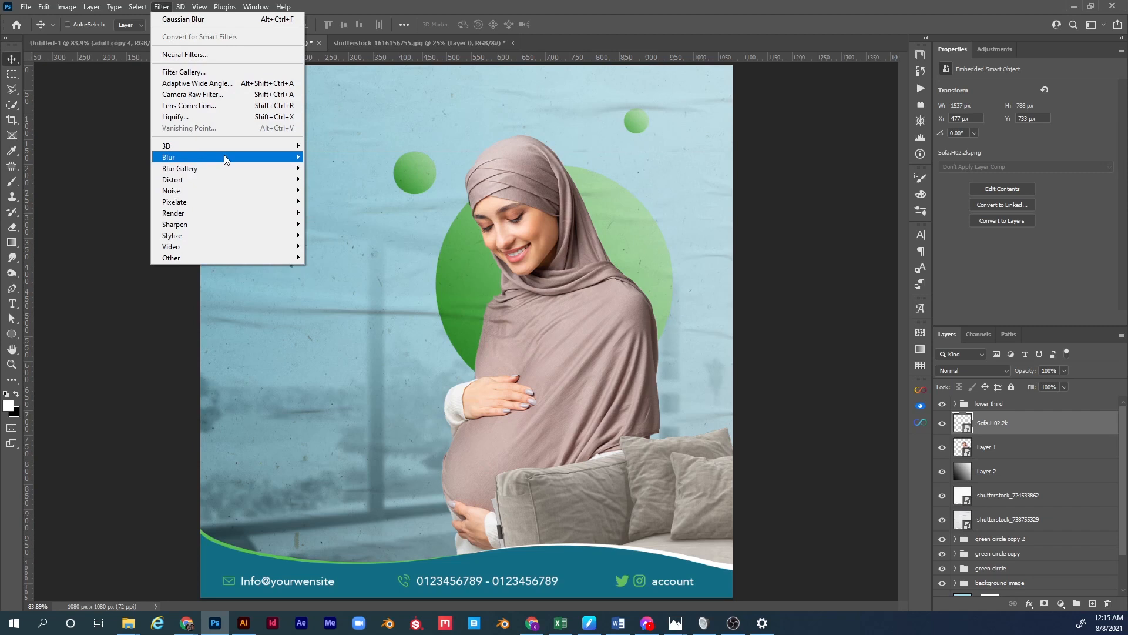
pyautogui.moveTo(226, 160)
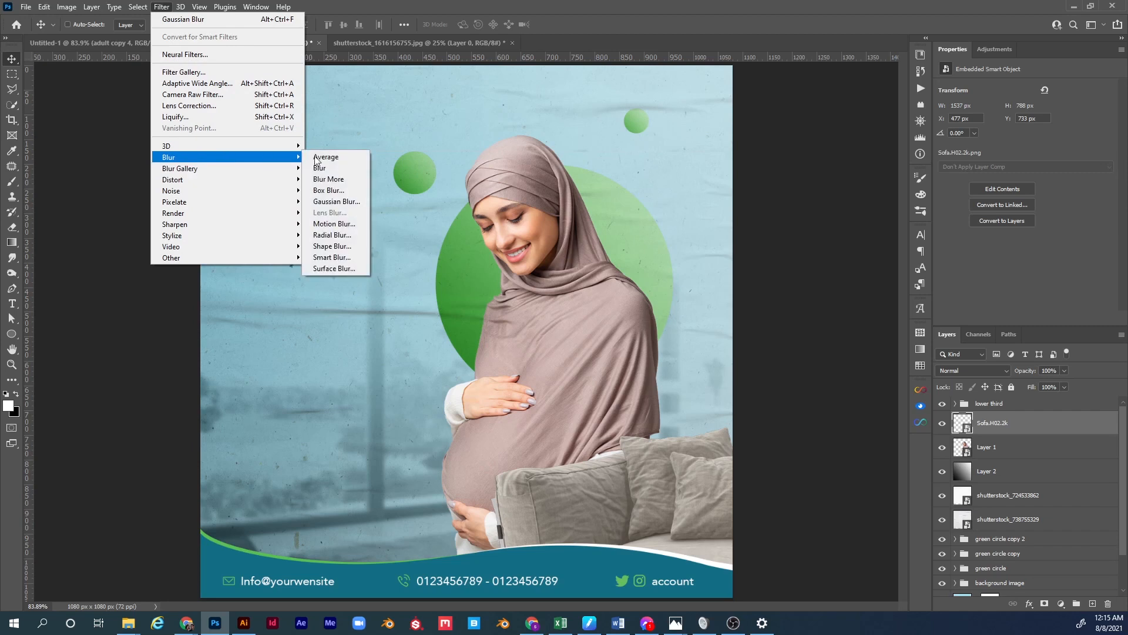
pyautogui.click(351, 199)
pyautogui.moveTo(722, 356); pyautogui.dragTo(732, 355)
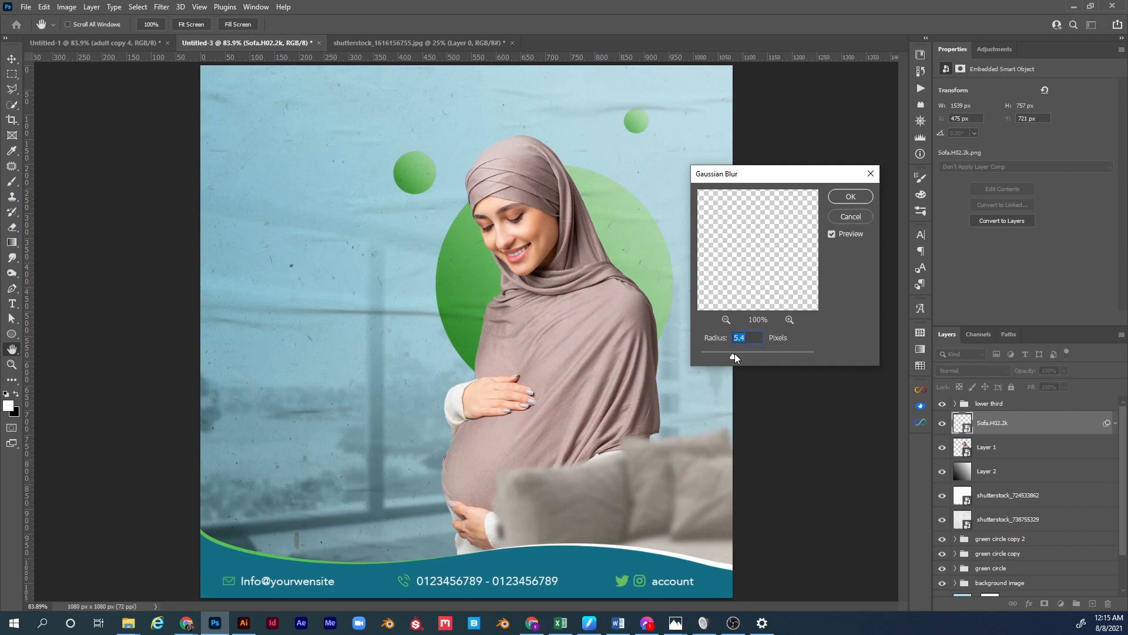
pyautogui.click(839, 199)
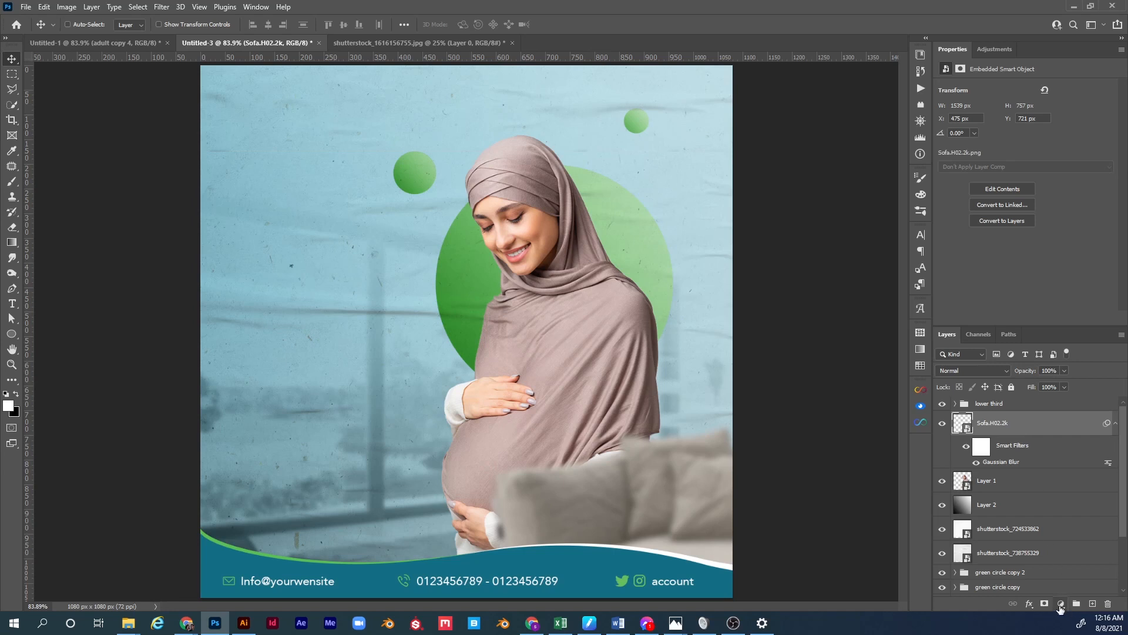
# Clip a Levels adjustment to the sofa with white output near 205, then shift the sofa right.
pyautogui.click(1061, 607)
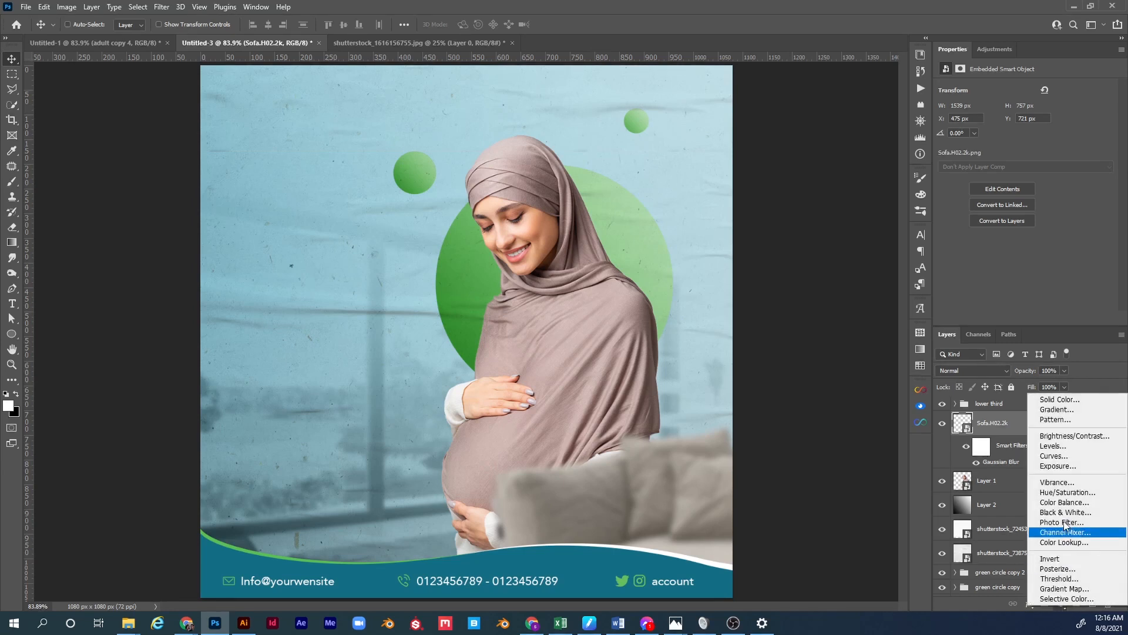
pyautogui.click(1052, 446)
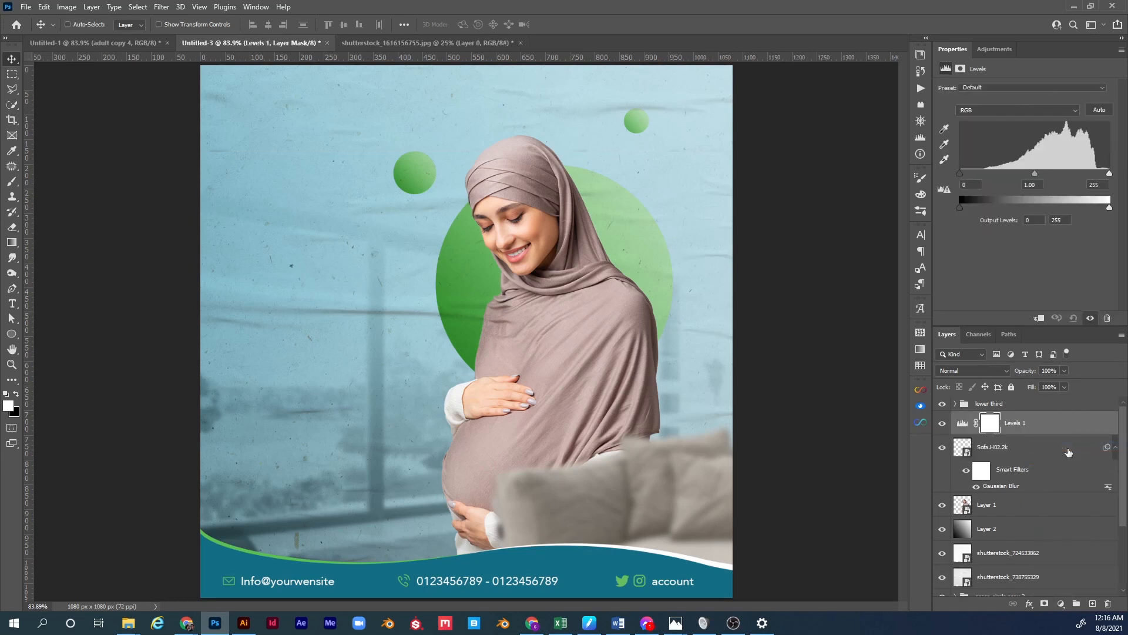
pyautogui.keyDown('alt'); pyautogui.click(979, 433); pyautogui.keyUp('alt')
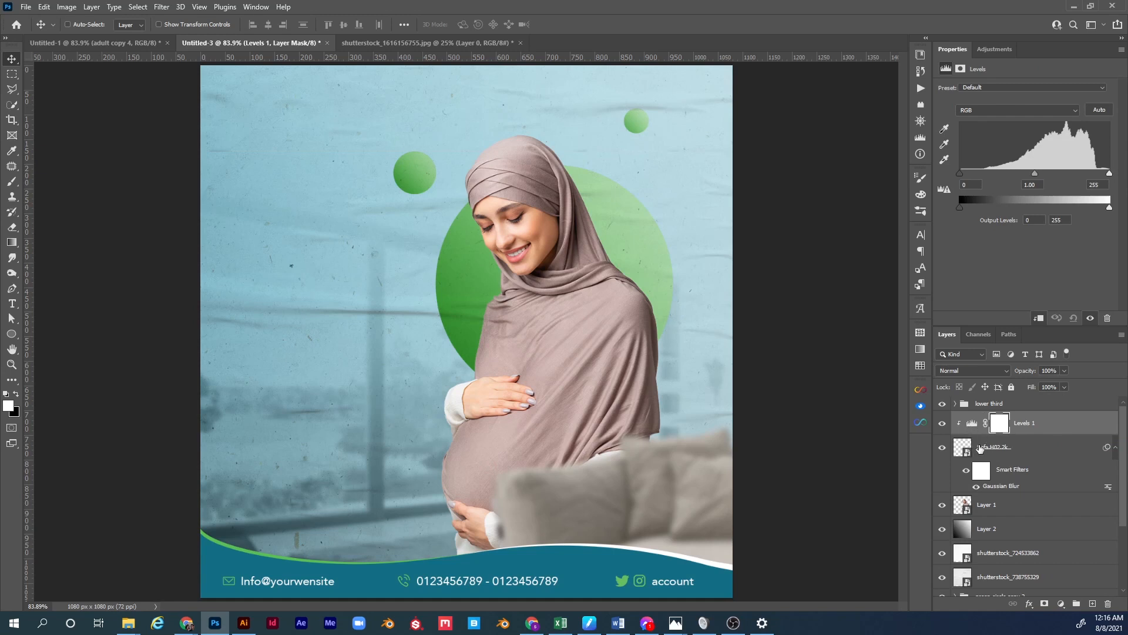
pyautogui.moveTo(1112, 207); pyautogui.dragTo(1103, 208)
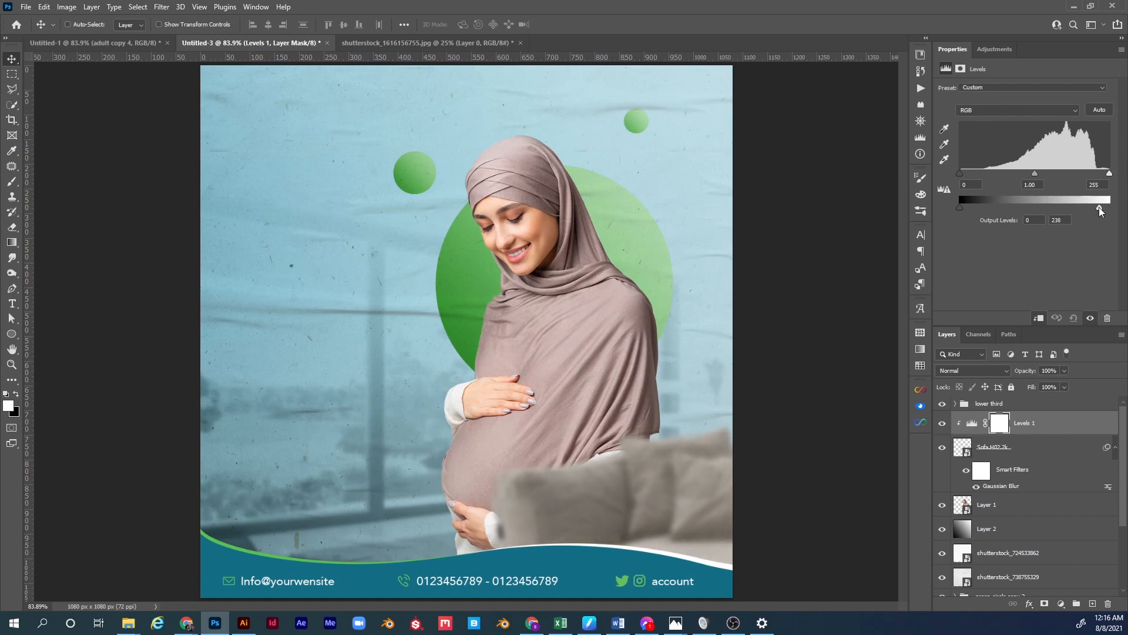
pyautogui.moveTo(1081, 207); pyautogui.dragTo(1079, 207)
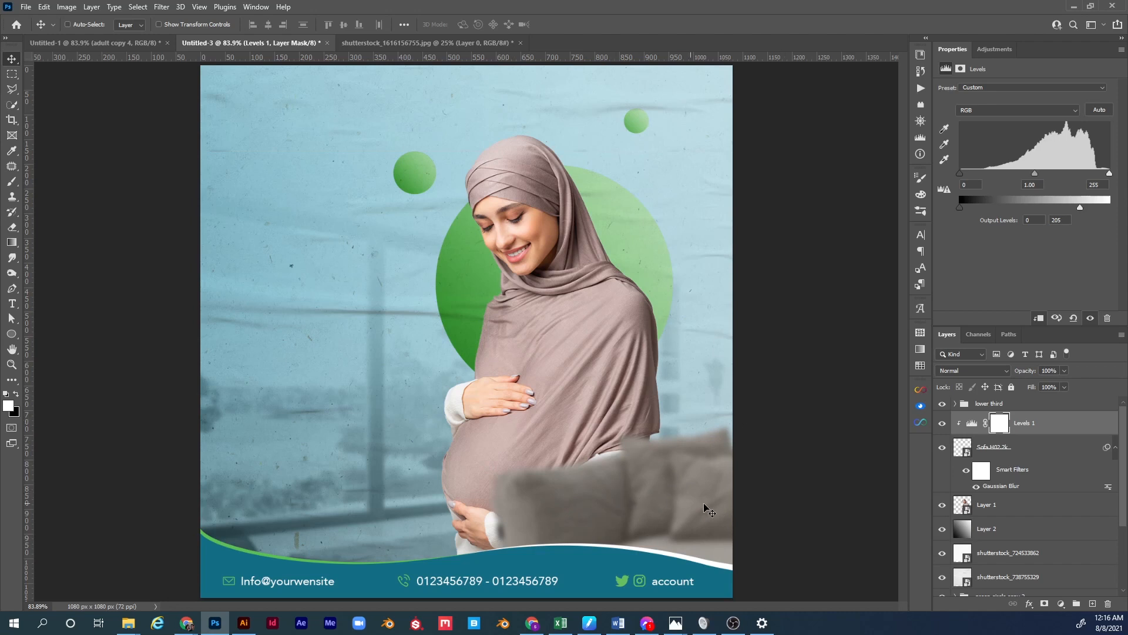
pyautogui.click(1004, 451)
pyautogui.moveTo(646, 513); pyautogui.dragTo(668, 524)
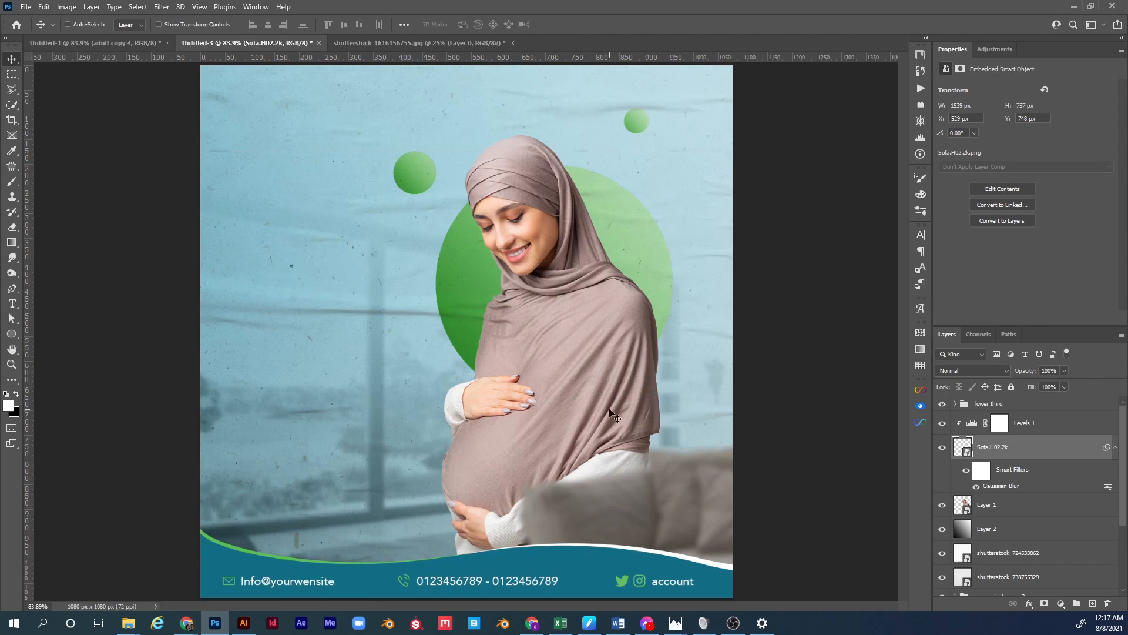
# Rename the woman's Layer 1 to 'main subject'.
pyautogui.click(986, 514)
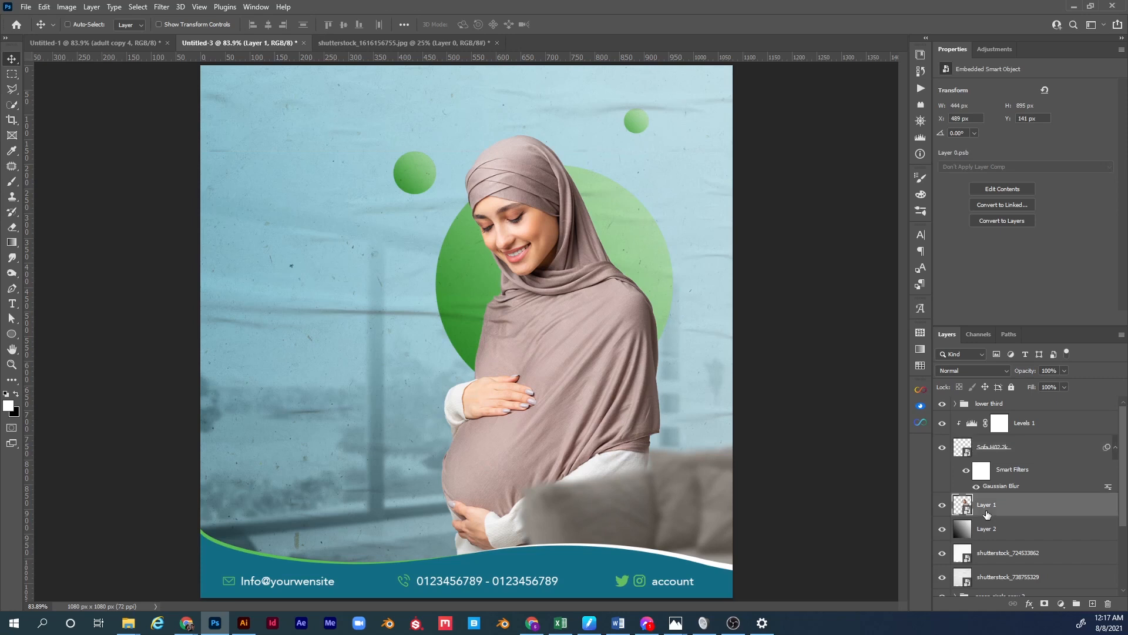
pyautogui.doubleClick(984, 505)
pyautogui.write('main subject')
pyautogui.press('Return')
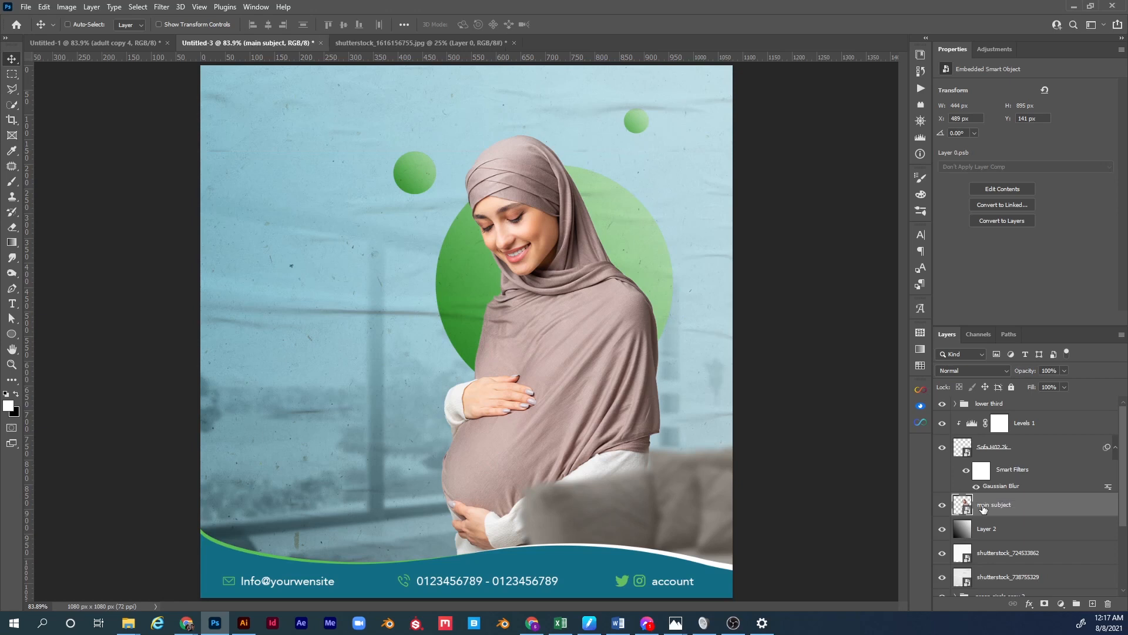
# Add an empty Layer 4 clipped to main subject and pick the Soft Round brush.
pyautogui.click(1093, 606)
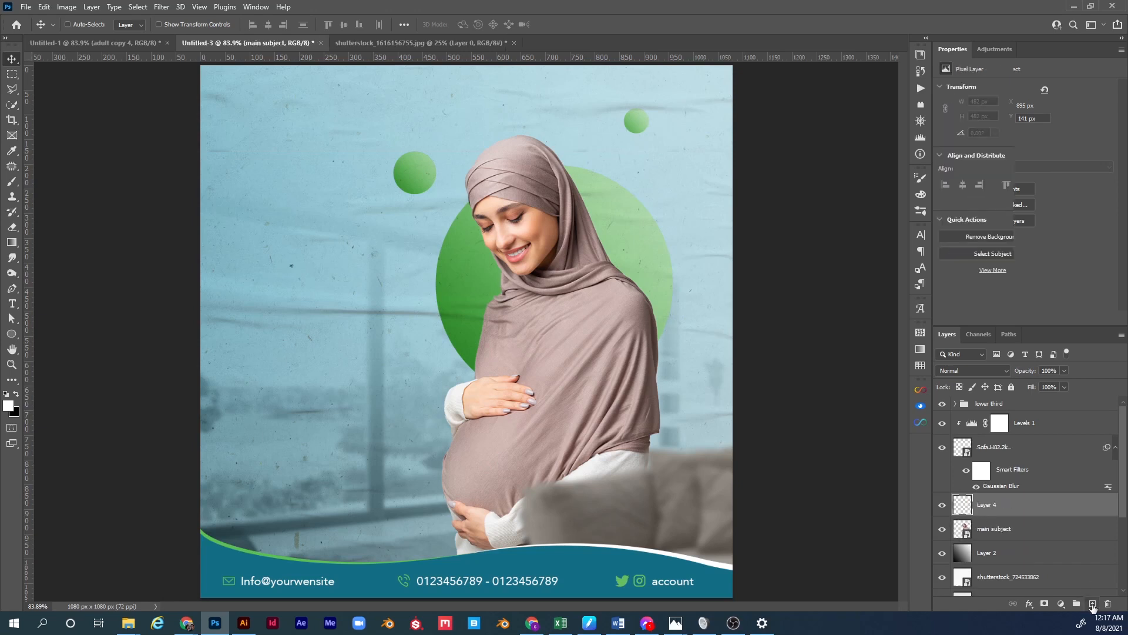
pyautogui.keyDown('alt'); pyautogui.click(984, 515); pyautogui.keyUp('alt')
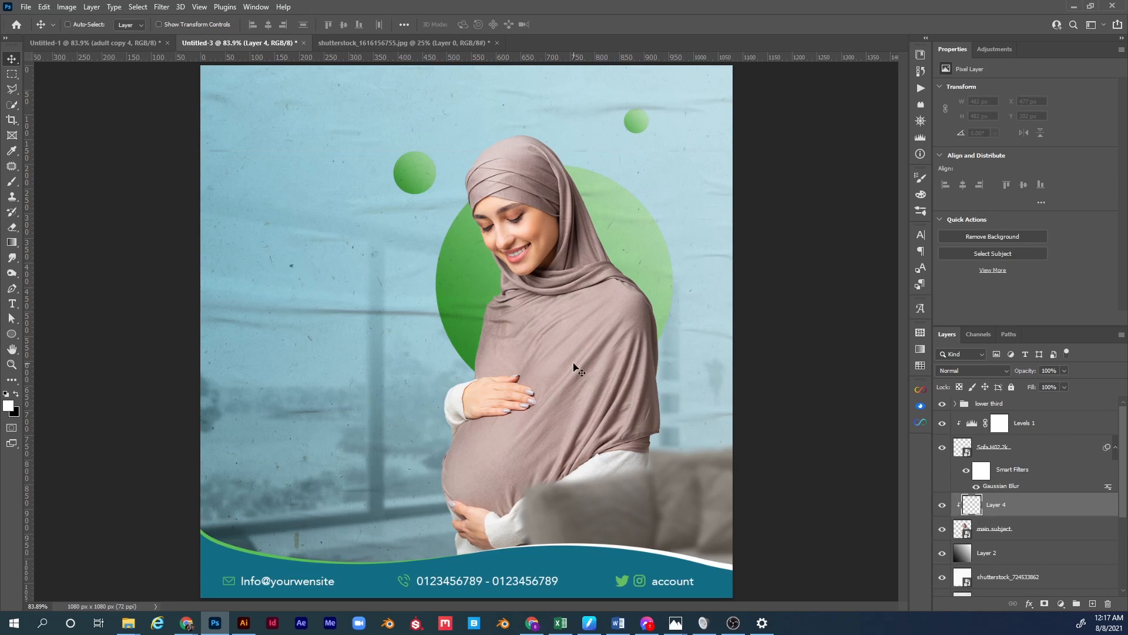
pyautogui.press('b')
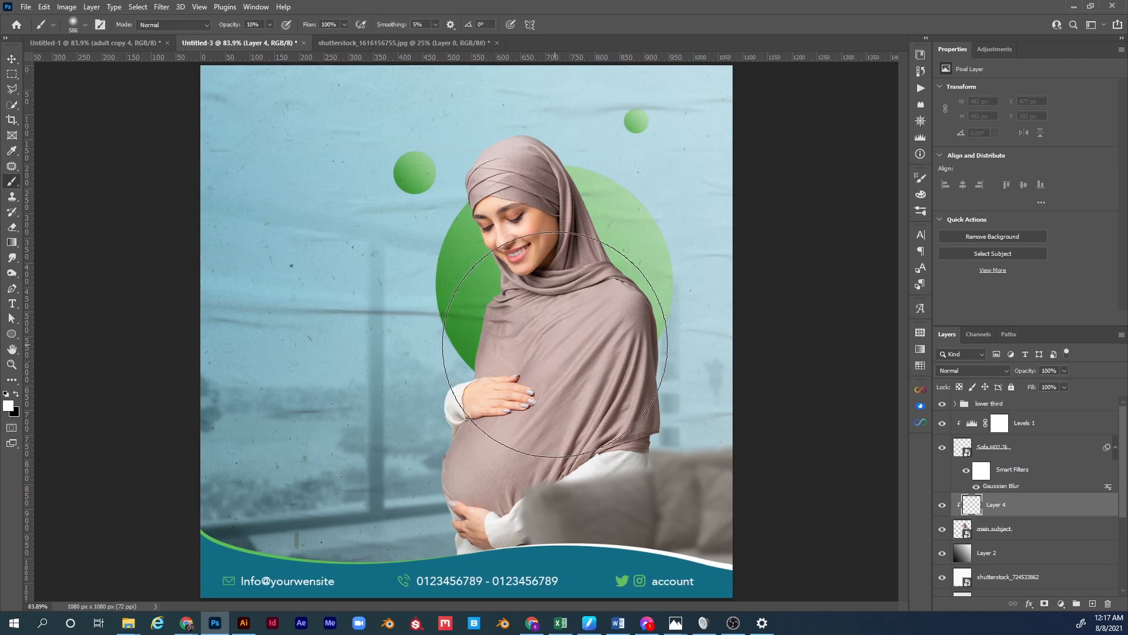
pyautogui.rightClick(555, 344)
pyautogui.click(621, 250)
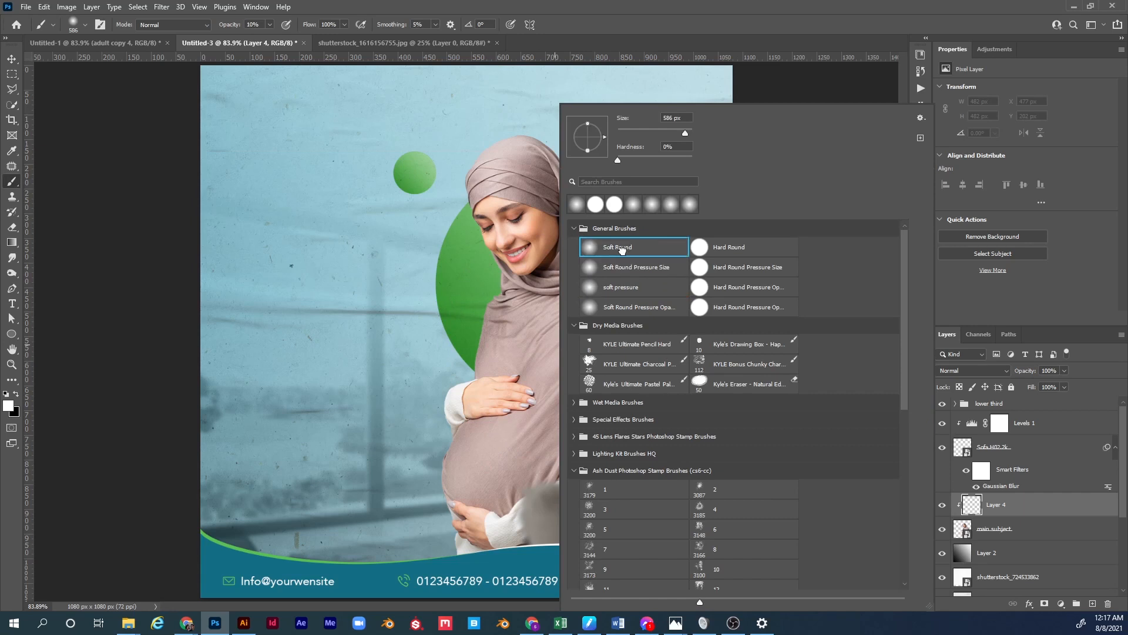
pyautogui.click(987, 506)
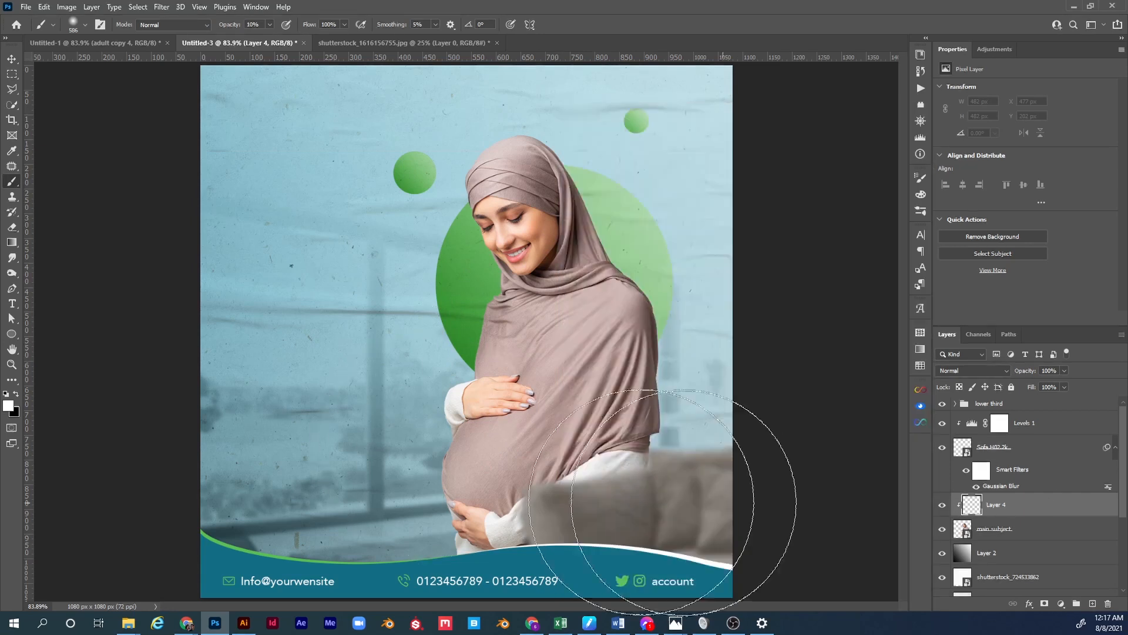
# Set the foreground colour to a dark shade of the grey-brown sofa tone.
pyautogui.click(11, 406)
pyautogui.moveTo(750, 319); pyautogui.dragTo(722, 339)
pyautogui.click(675, 436)
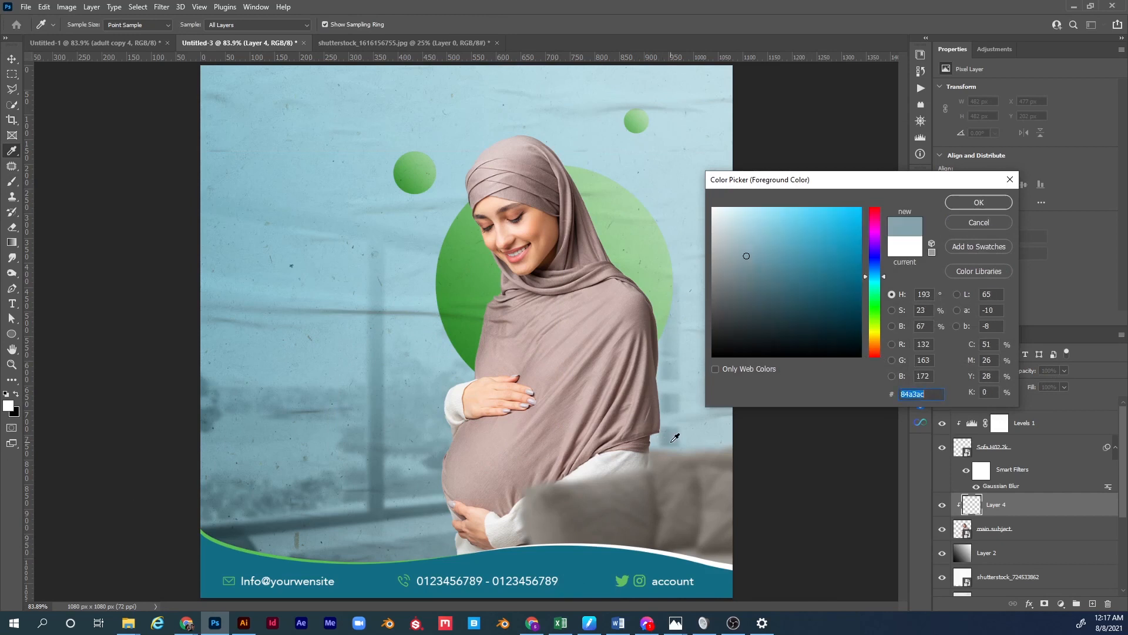
pyautogui.click(627, 490)
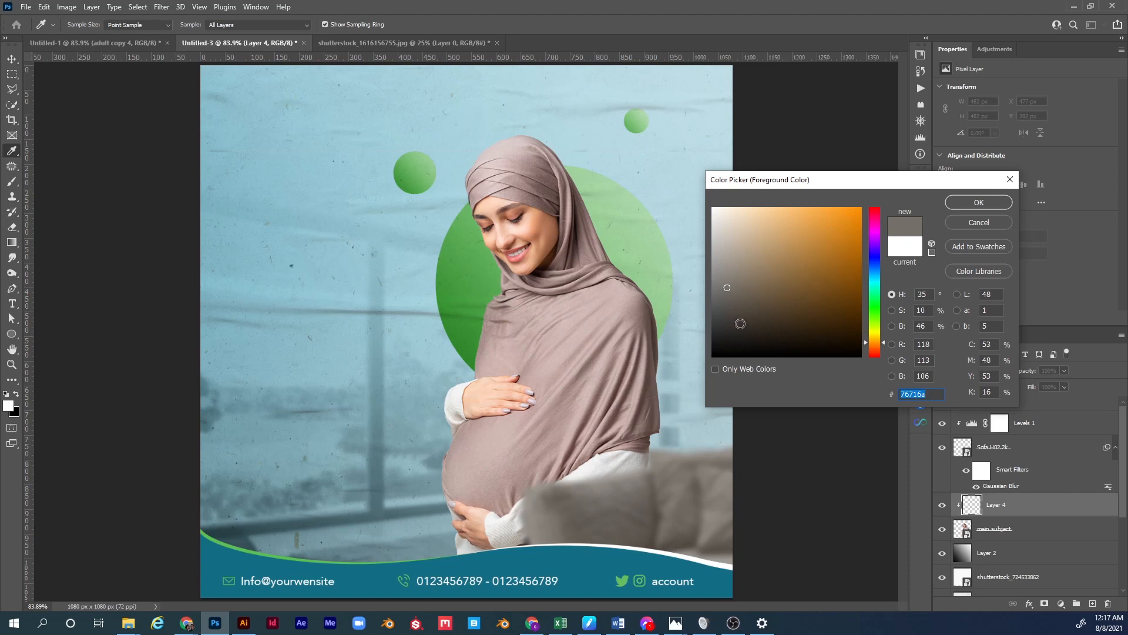
pyautogui.click(741, 331)
pyautogui.click(975, 202)
# With a lower brush flow, paint faint dark shading over the lower sleeve and hand on Layer 4.
pyautogui.press('b')
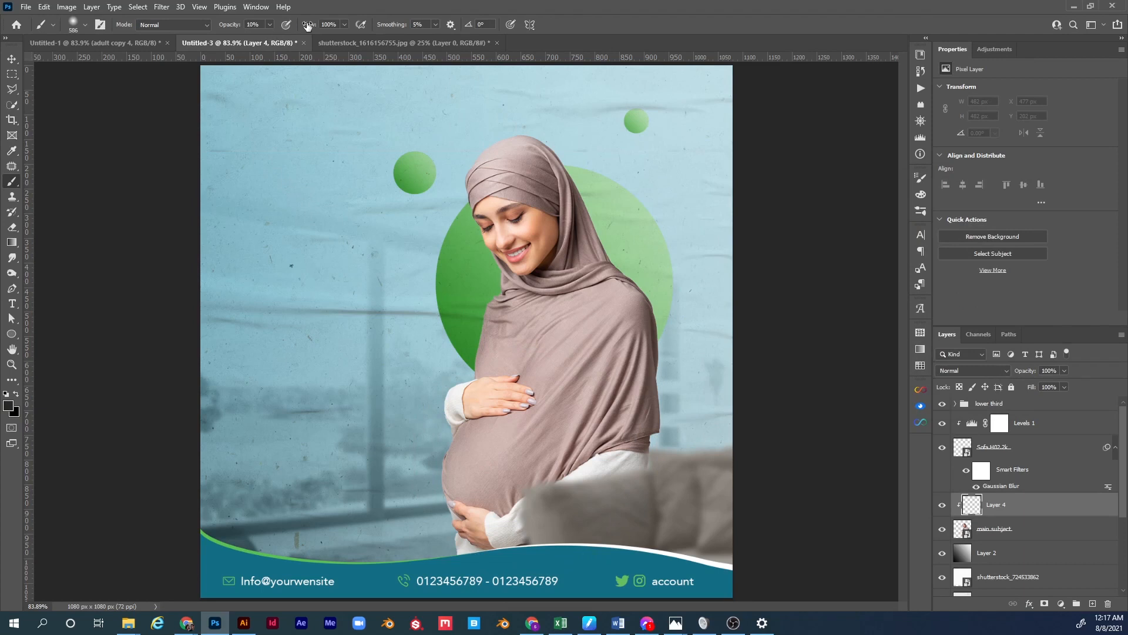
pyautogui.moveTo(308, 27); pyautogui.dragTo(299, 27)
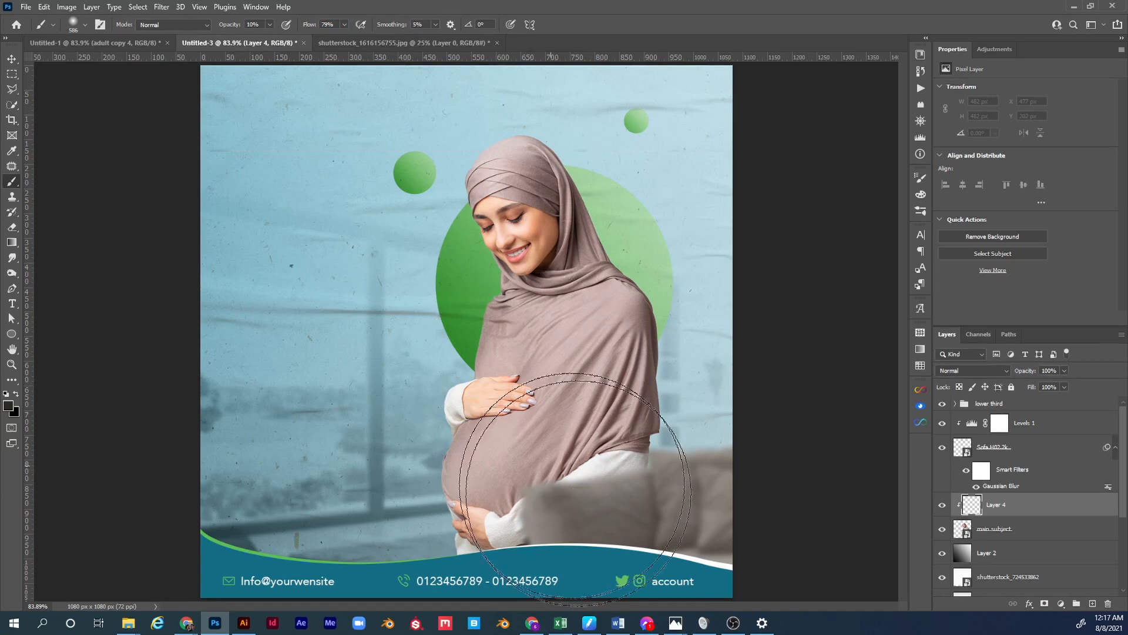
pyautogui.hotkey('ctrl', '-')
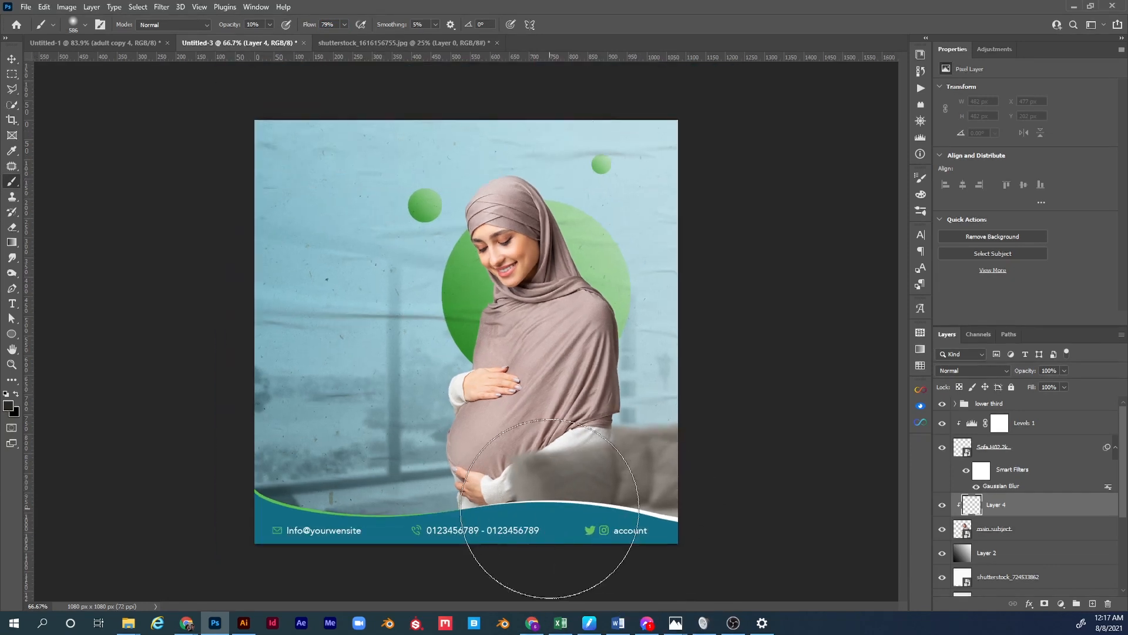
pyautogui.click(588, 480)
pyautogui.moveTo(589, 479); pyautogui.dragTo(561, 475)
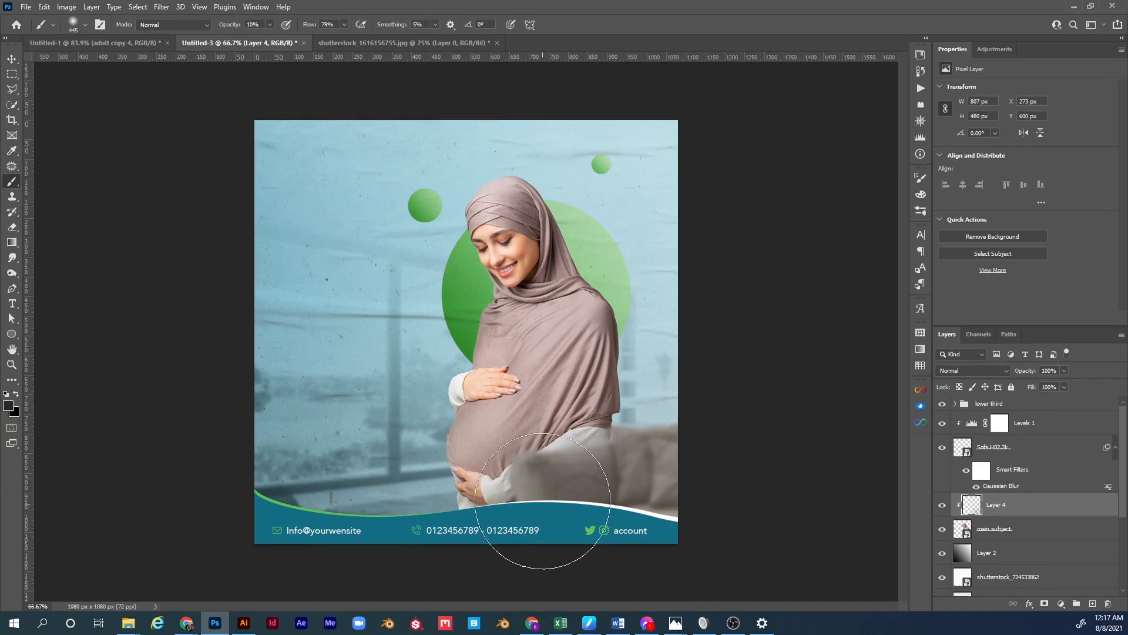
pyautogui.moveTo(462, 509)
pyautogui.mouseDown()
pyautogui.moveTo(610, 521)
pyautogui.moveTo(615, 477)
pyautogui.mouseUp()
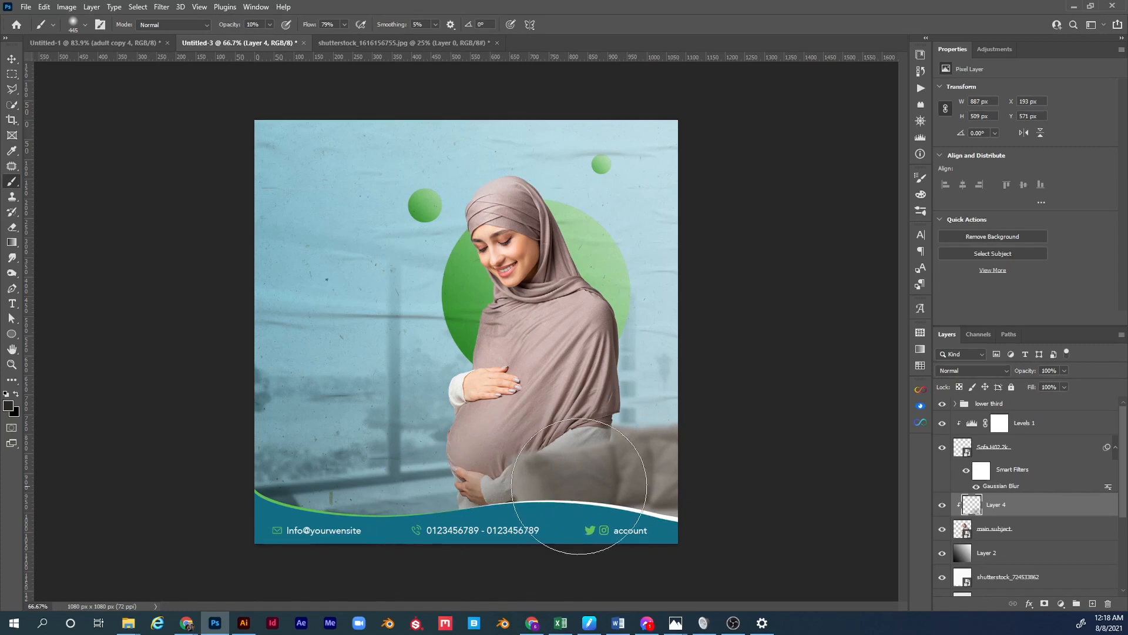
pyautogui.scroll(2, 604, 467)
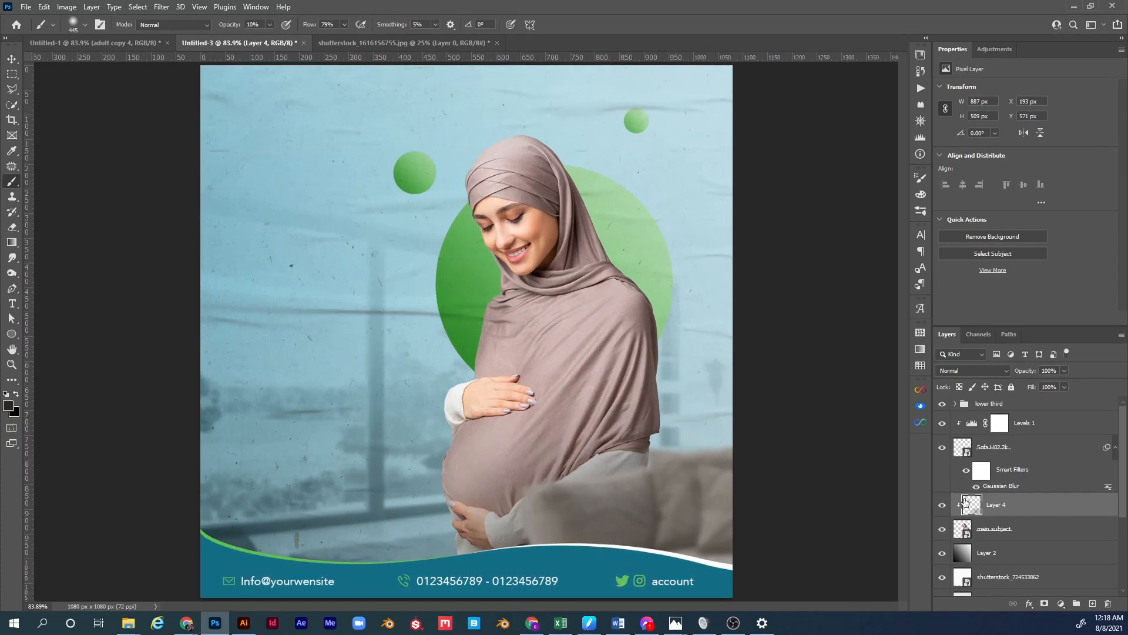
# Toggle Layer 4 off and on to compare the shading, then select the lower third group.
pyautogui.click(943, 506)
pyautogui.click(942, 506)
pyautogui.click(942, 505)
pyautogui.click(943, 505)
pyautogui.click(942, 505)
pyautogui.click(943, 505)
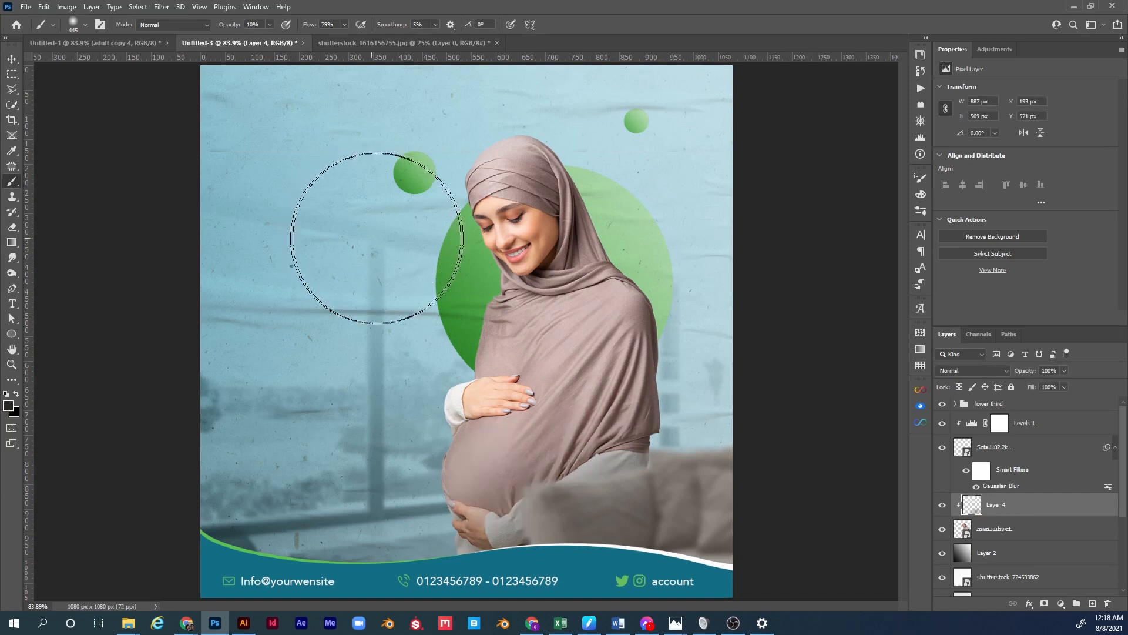
pyautogui.click(1015, 405)
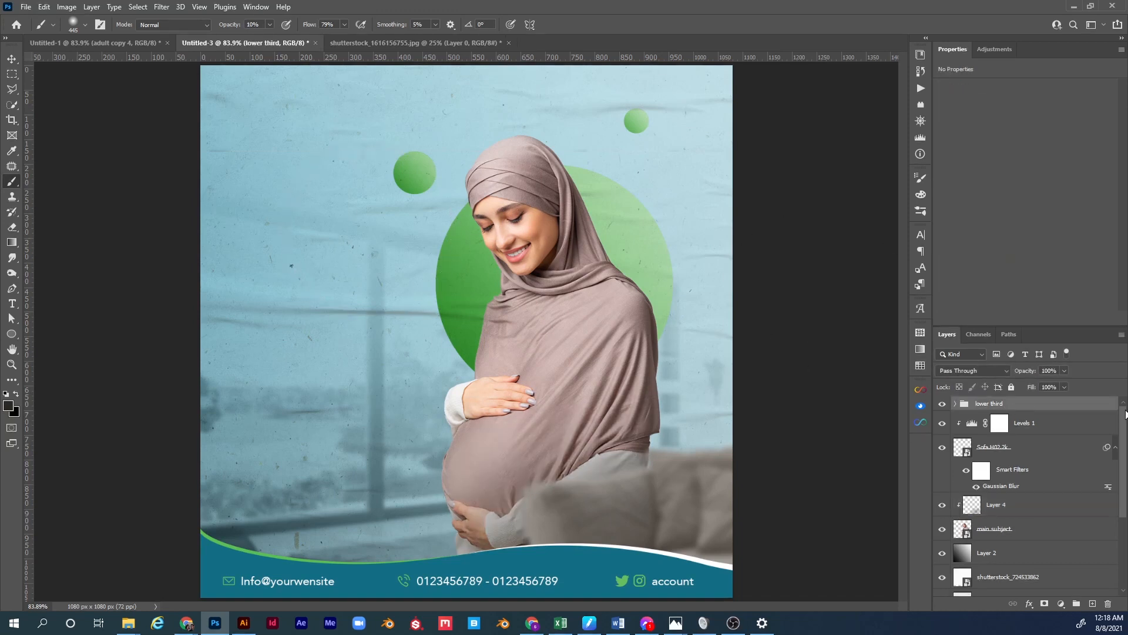
# Draw a paragraph text box on the left reading 'your headline goes here' in Branding SF Cnd Thin, 33 pt.
pyautogui.click(12, 303)
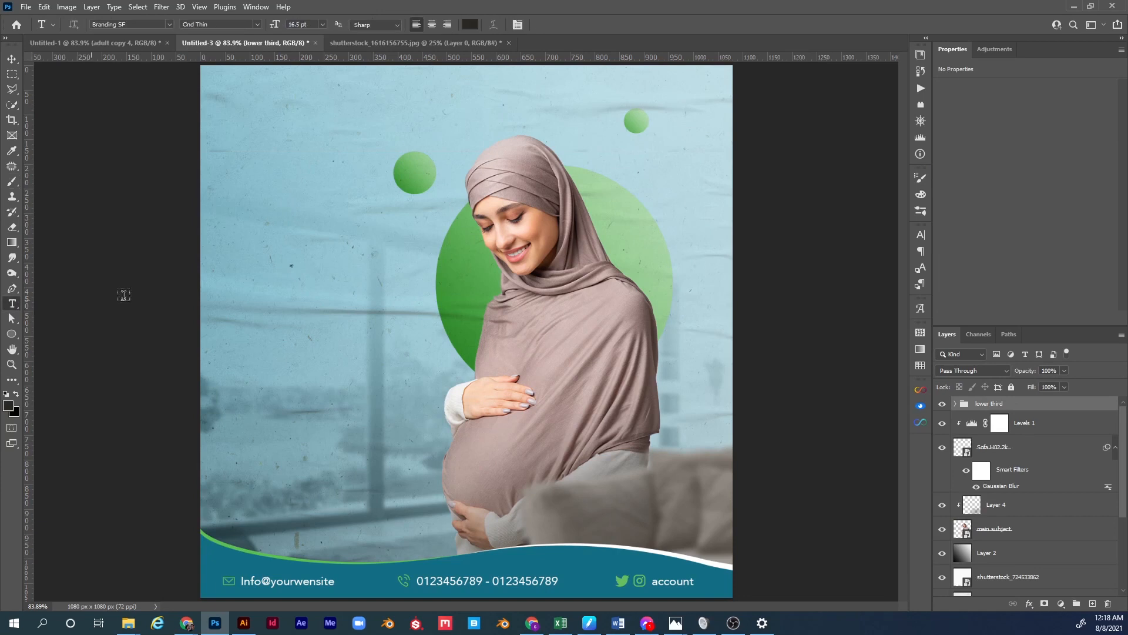
pyautogui.moveTo(226, 242); pyautogui.dragTo(391, 359)
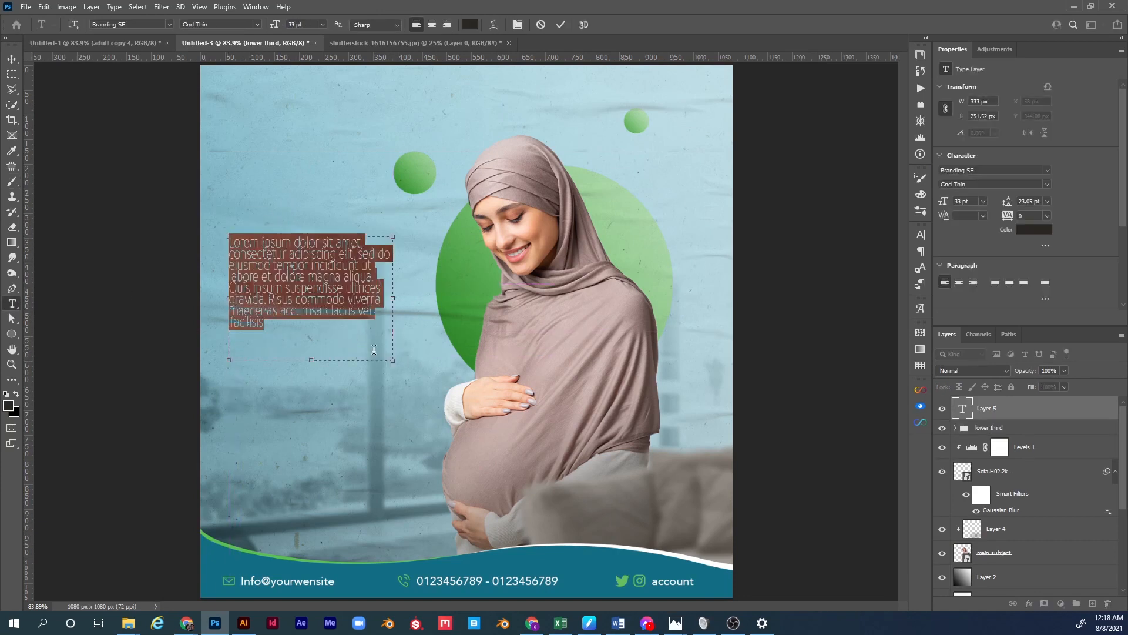
pyautogui.hotkey('ctrl', 'Return')
pyautogui.press('Delete')
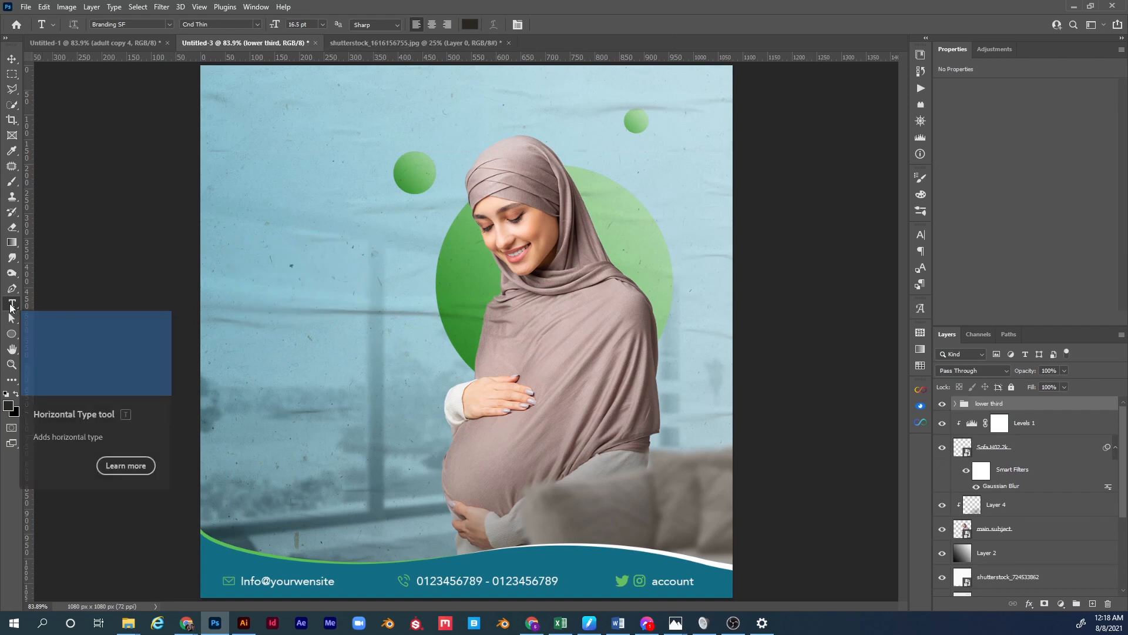
pyautogui.moveTo(229, 228); pyautogui.dragTo(409, 371)
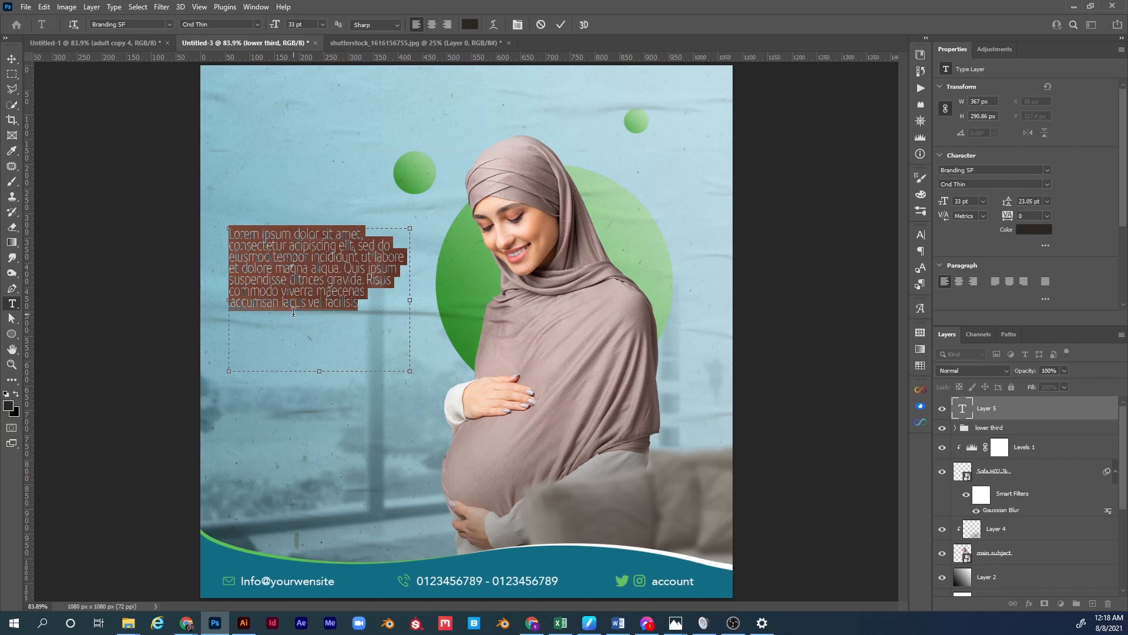
pyautogui.write('your headline')
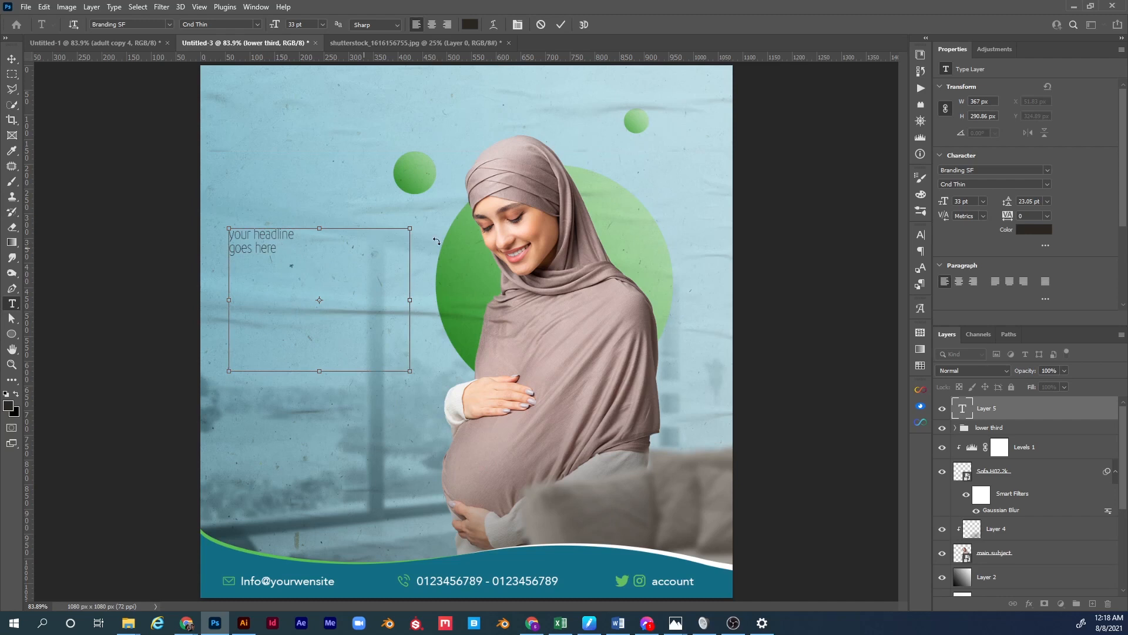
pyautogui.hotkey('ctrl', 'a')
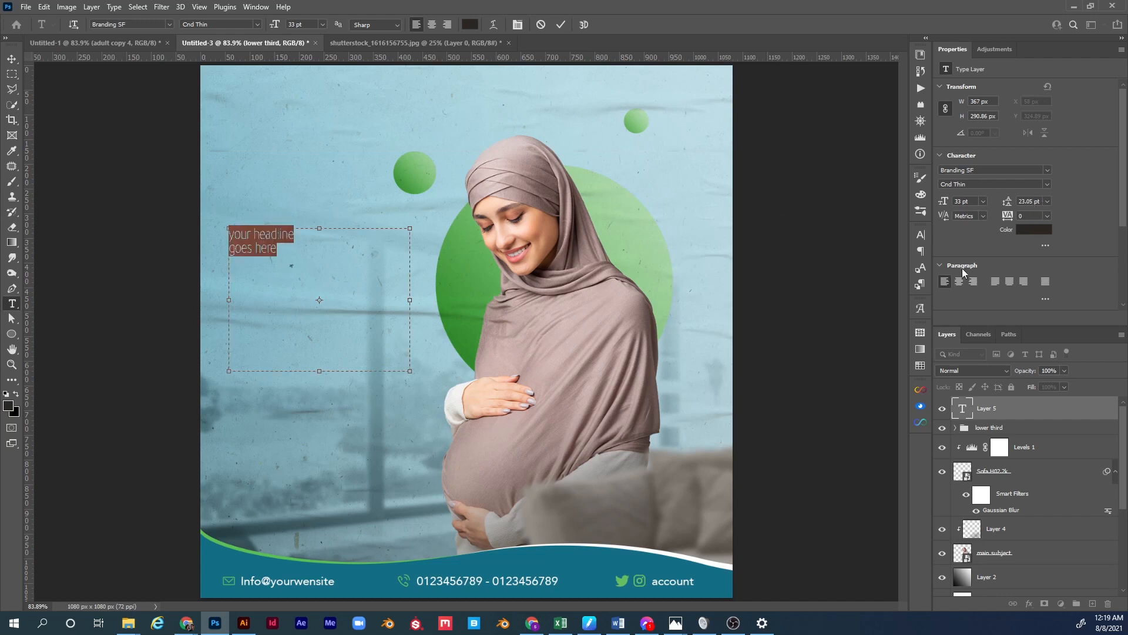
# Make the headline All Caps at 74 pt with 72 pt leading.
pyautogui.scroll(-4, 968, 269)
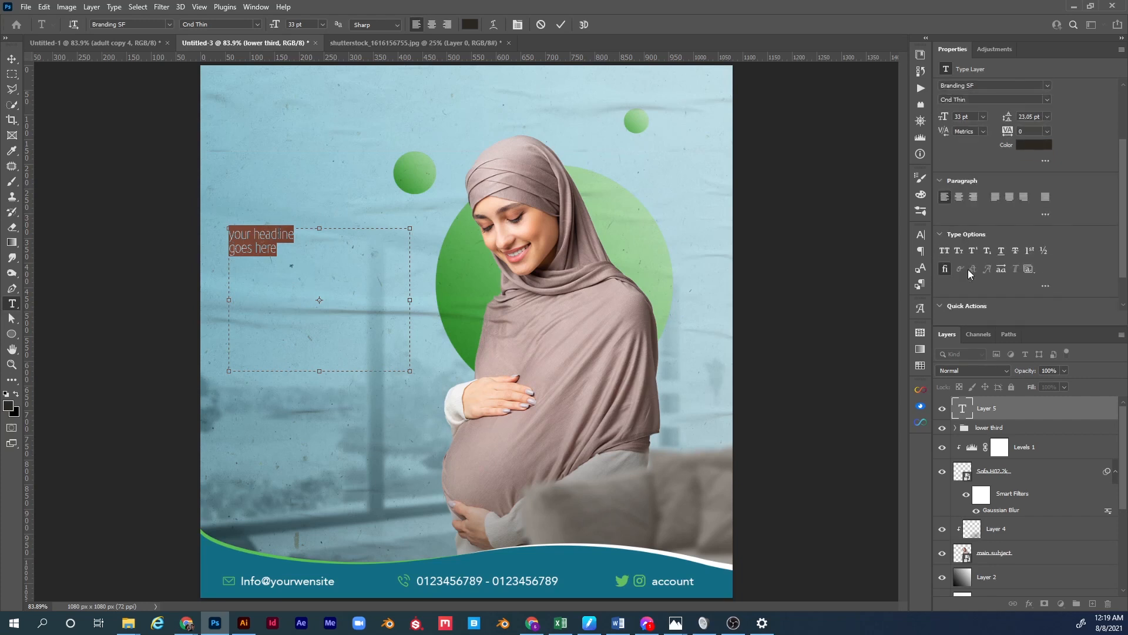
pyautogui.click(918, 236)
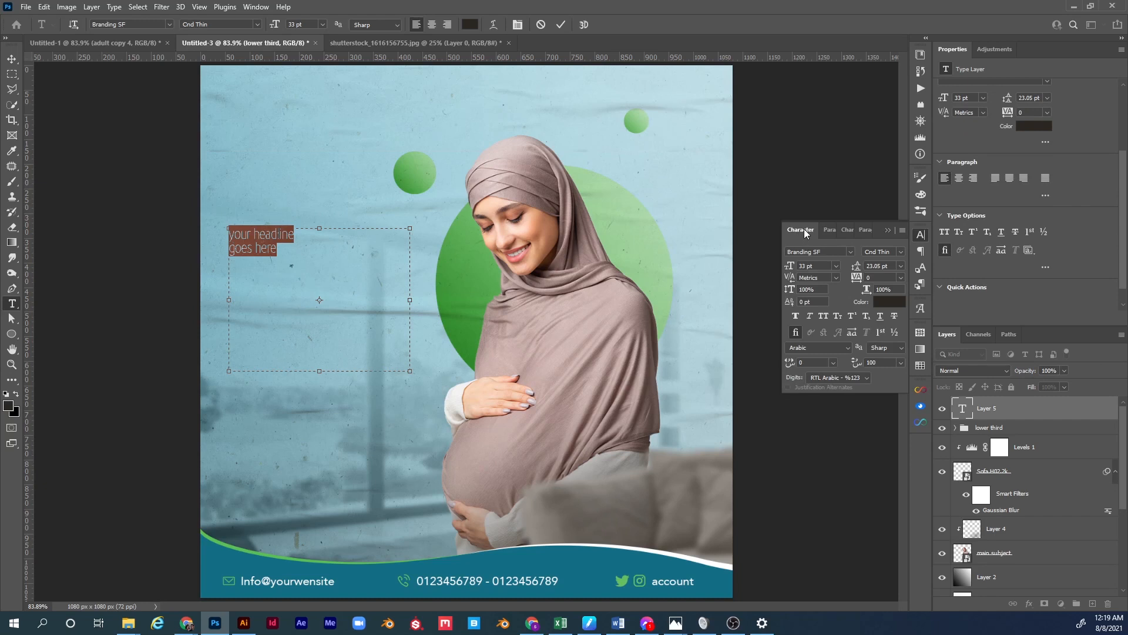
pyautogui.click(253, 7)
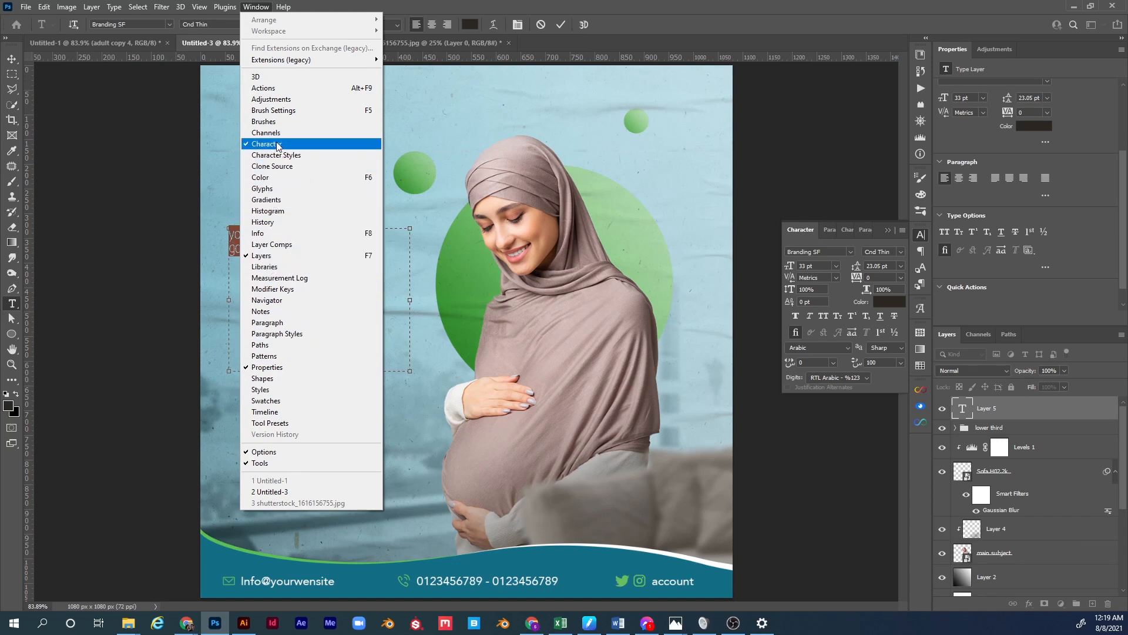
pyautogui.click(783, 316)
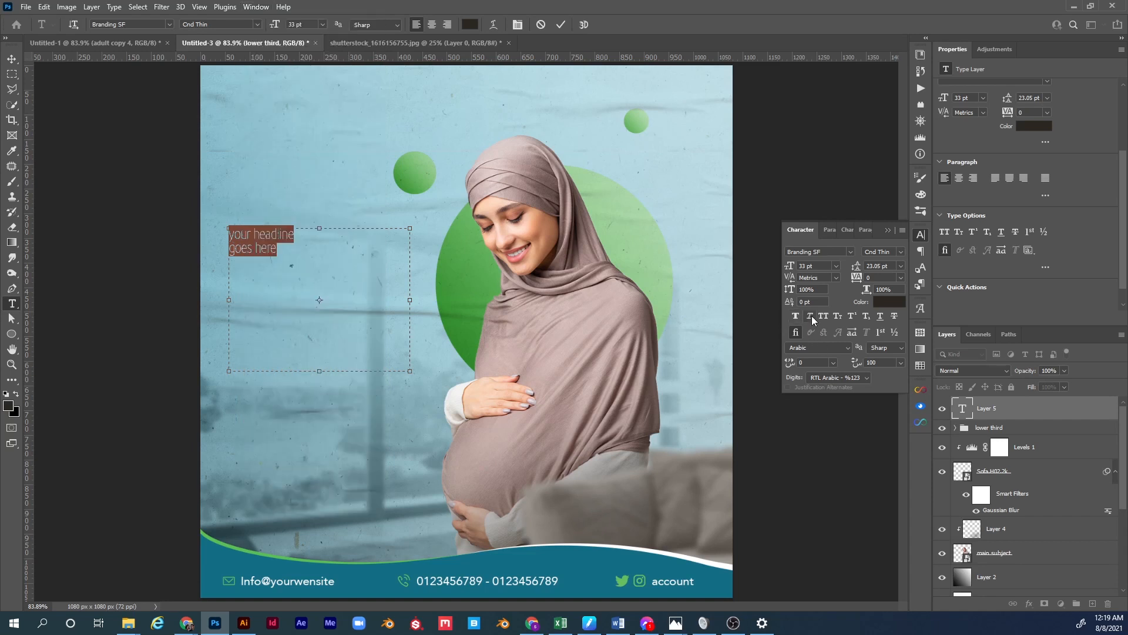
pyautogui.click(823, 317)
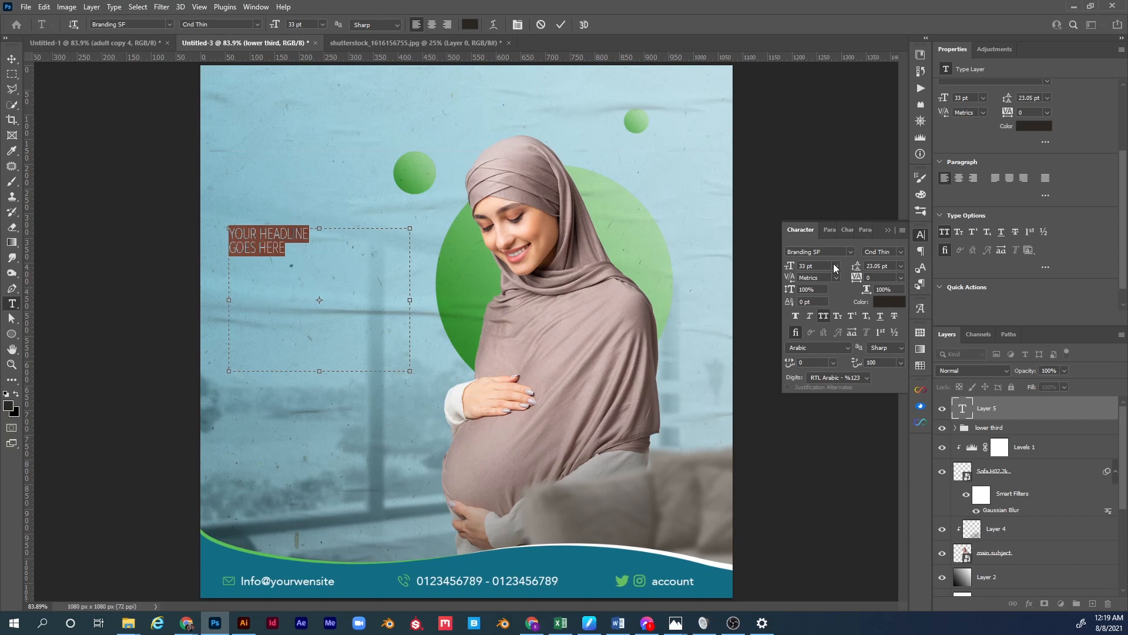
pyautogui.moveTo(793, 267); pyautogui.dragTo(819, 273)
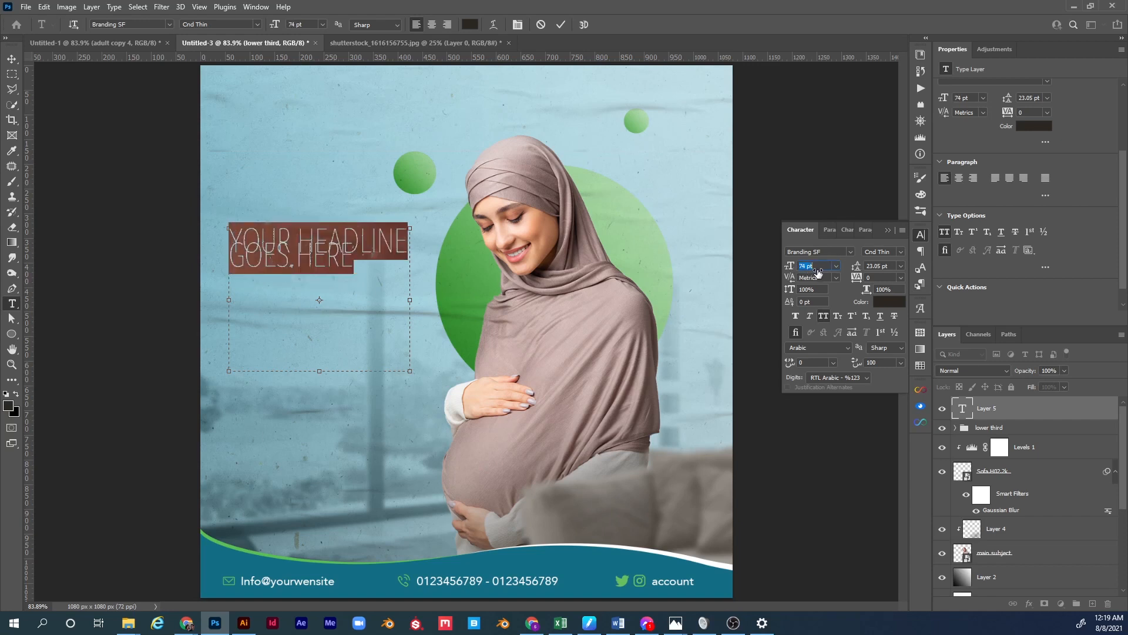
pyautogui.click(902, 270)
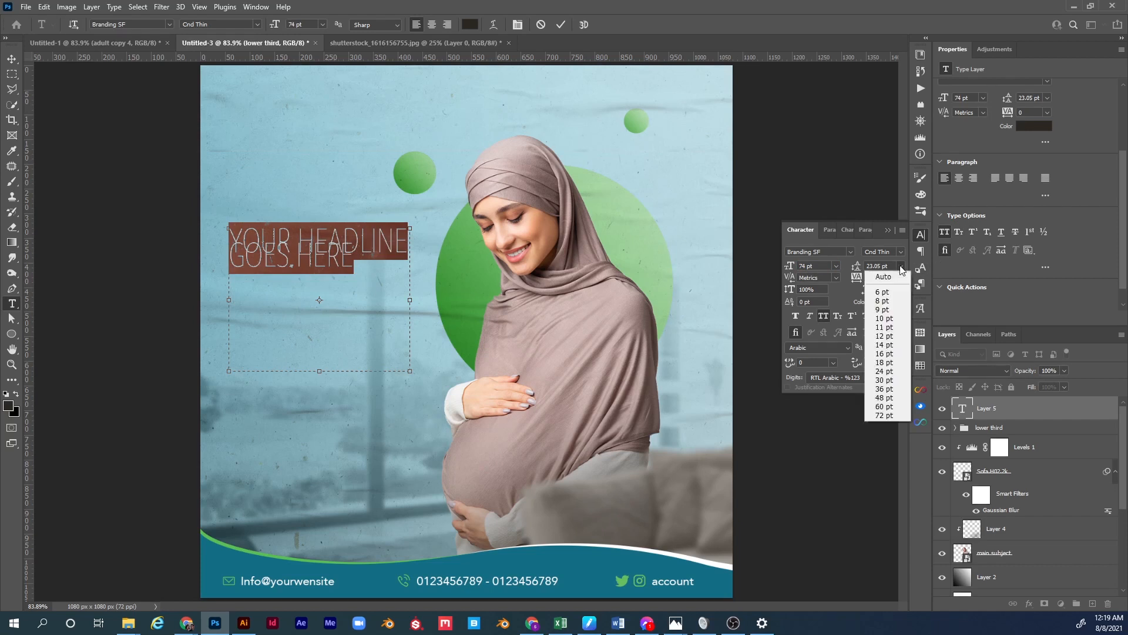
pyautogui.click(898, 278)
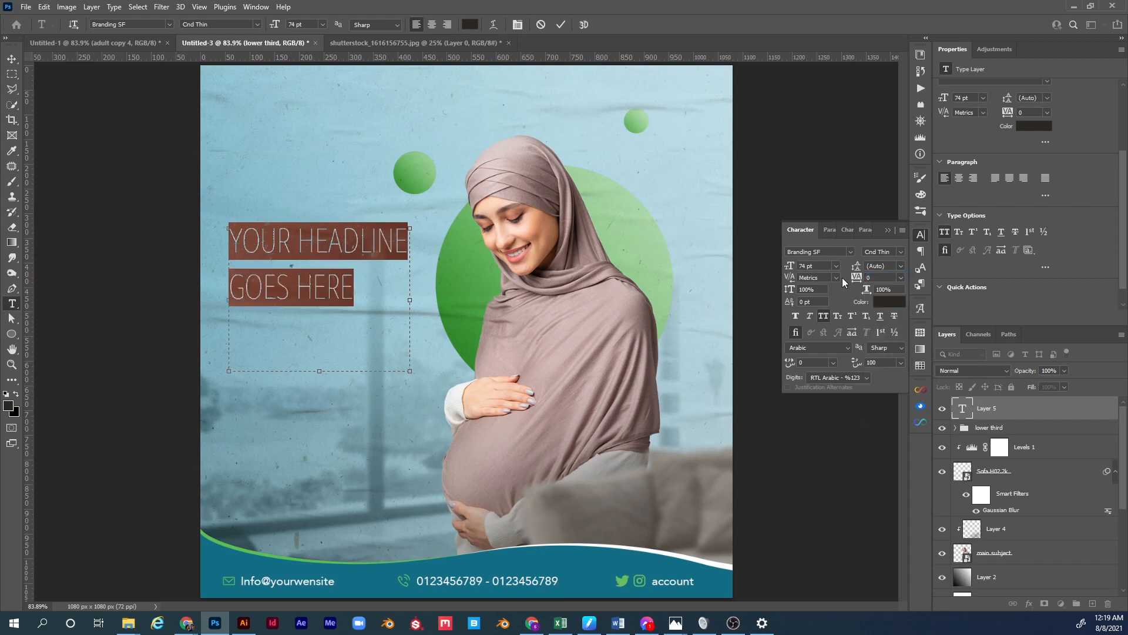
pyautogui.moveTo(853, 269); pyautogui.dragTo(788, 284)
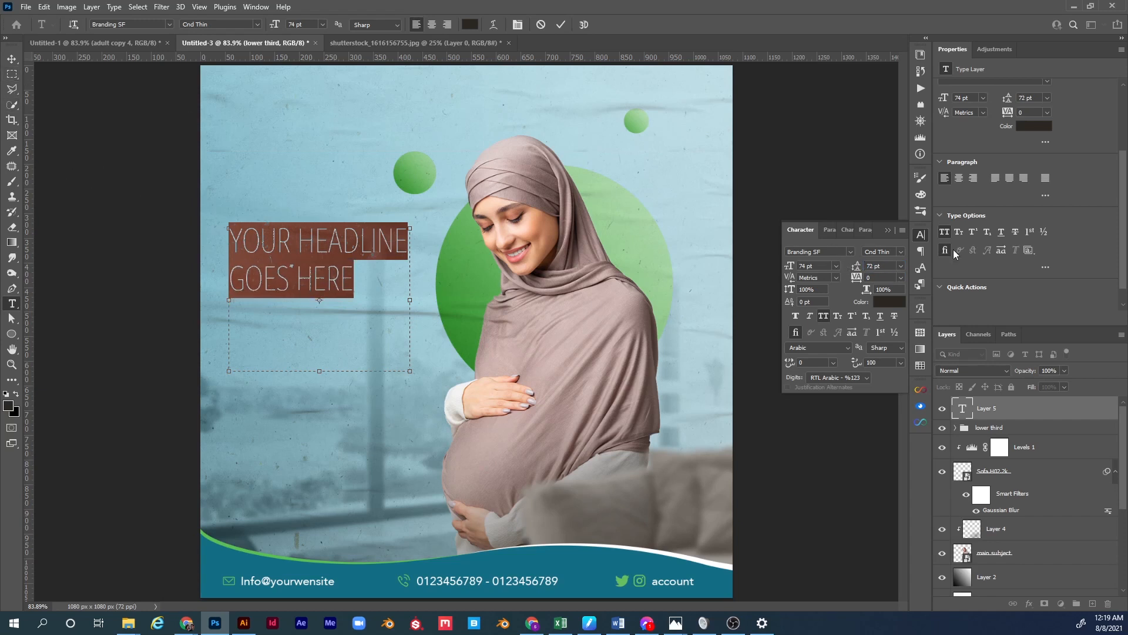
pyautogui.click(888, 232)
pyautogui.scroll(3, 1123, 254)
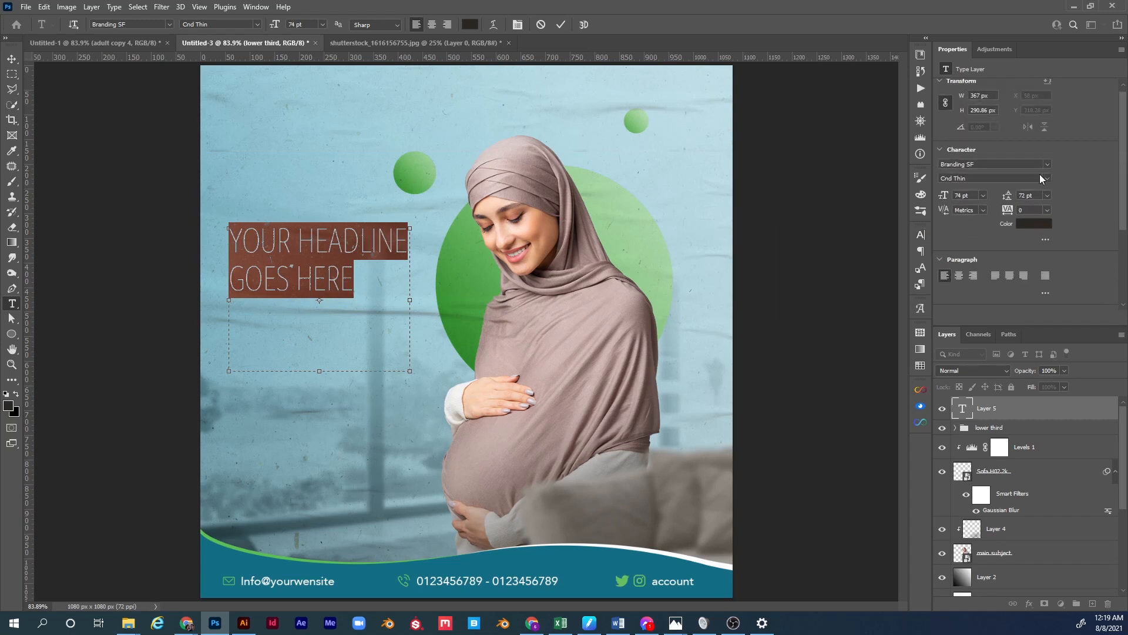
# Switch the headline to Cnd Black, widen its box and move it down to mid-left.
pyautogui.click(998, 220)
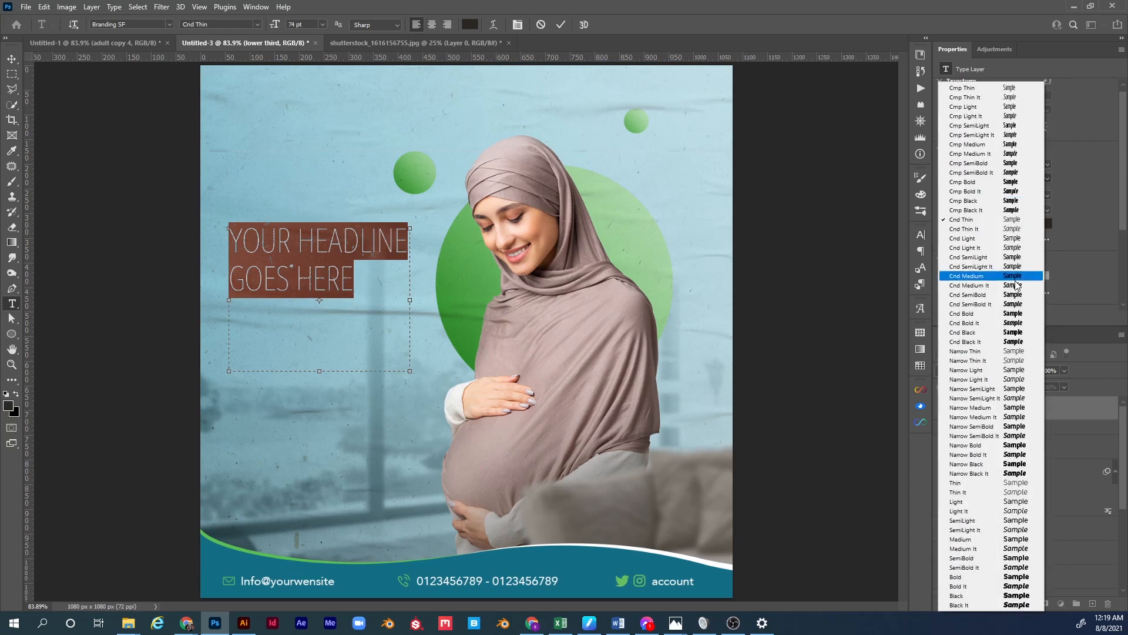
pyautogui.click(1002, 334)
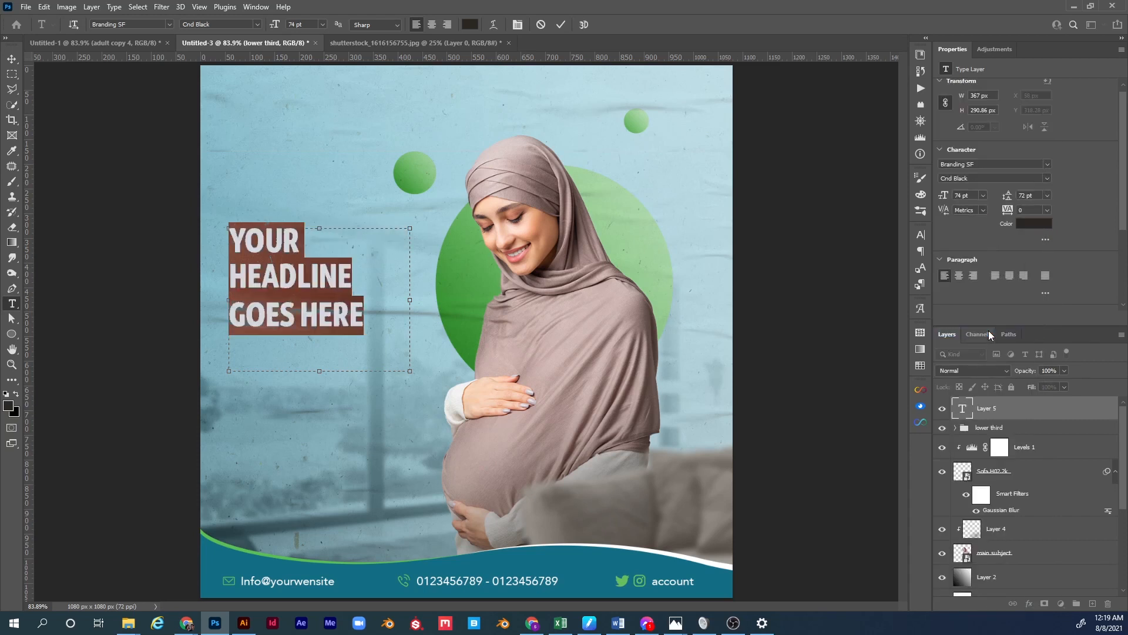
pyautogui.moveTo(410, 300); pyautogui.dragTo(430, 304)
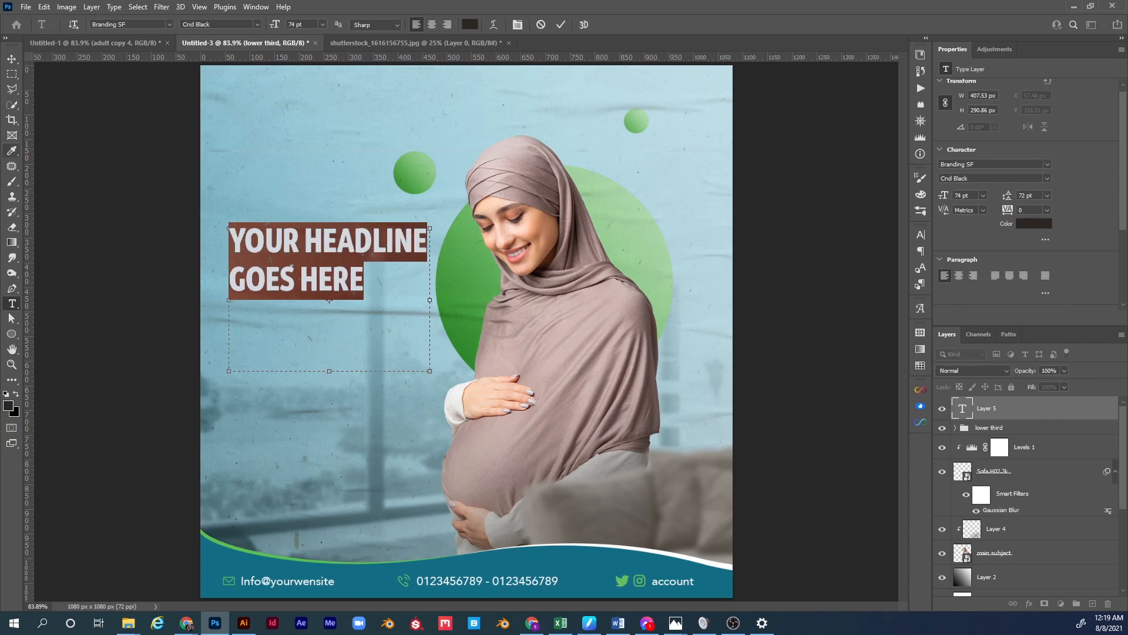
pyautogui.click(11, 59)
pyautogui.moveTo(291, 245); pyautogui.dragTo(288, 331)
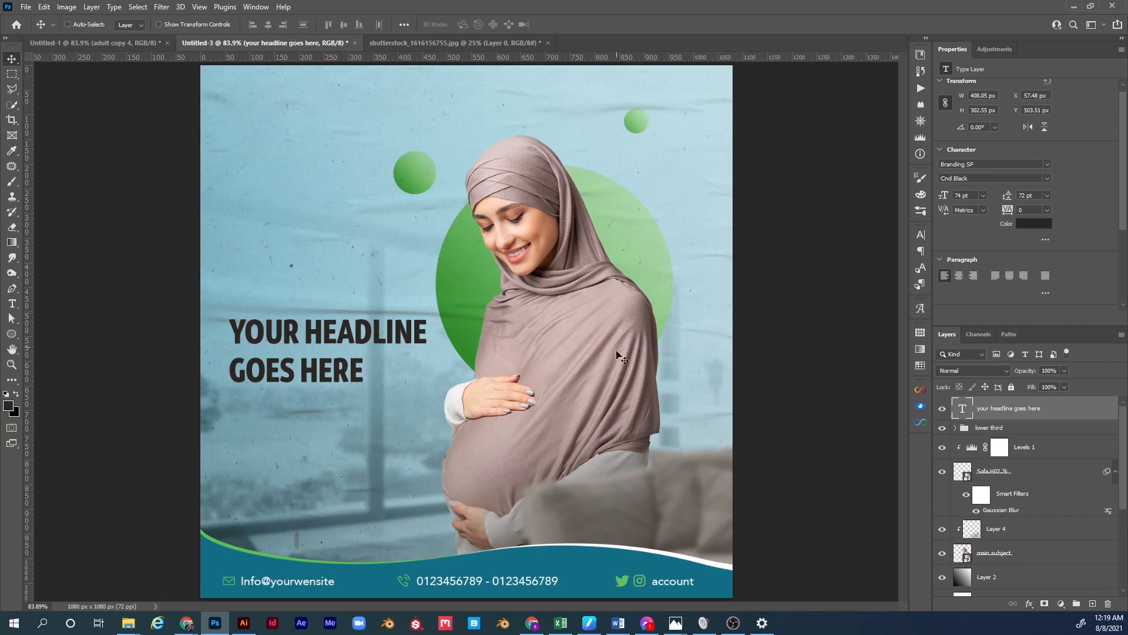
# Group Layer 4 and main subject into a group named 'main subject'.
pyautogui.click(1021, 473)
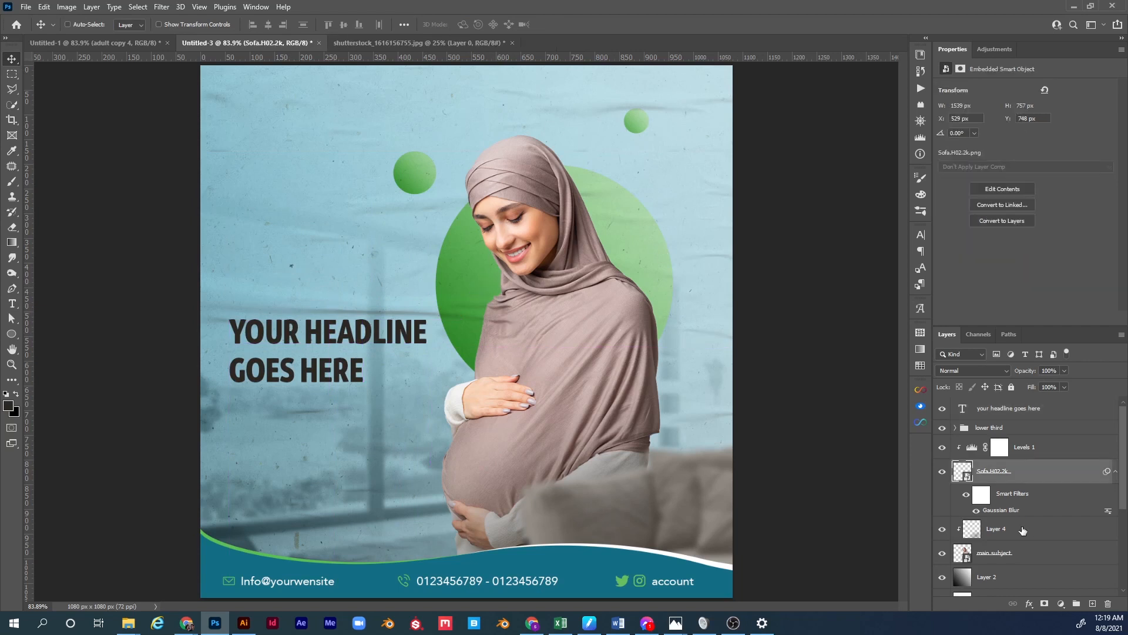
pyautogui.click(1017, 530)
pyautogui.keyDown('ctrl'); pyautogui.click(1017, 554); pyautogui.keyUp('ctrl')
pyautogui.hotkey('ctrl', 'g')
pyautogui.doubleClick(995, 523)
pyautogui.write('main s')
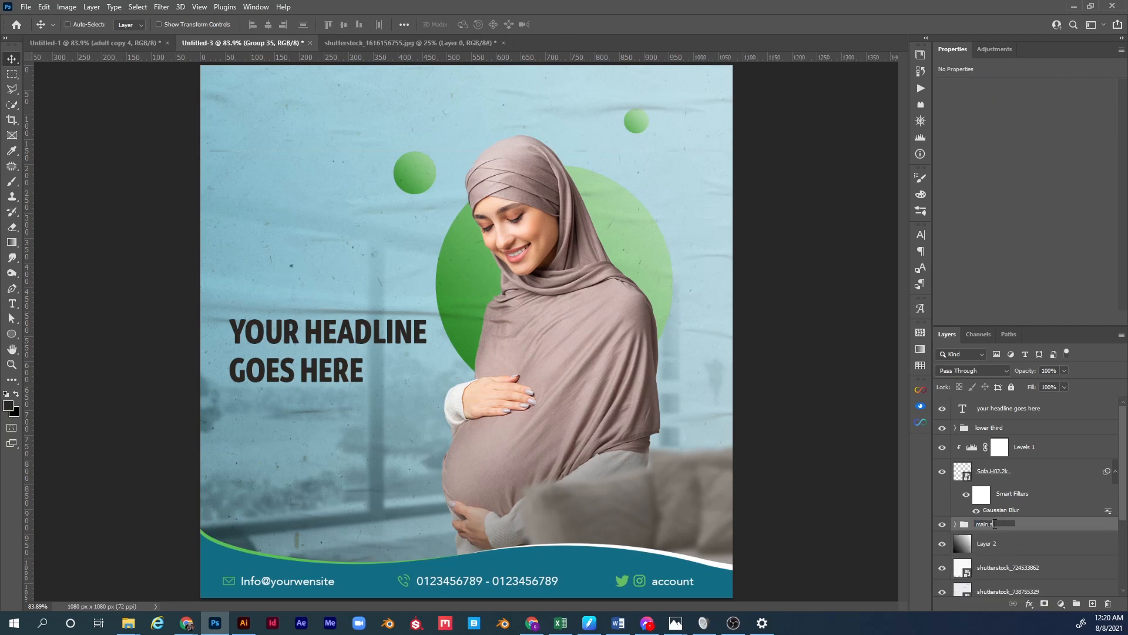
pyautogui.write('ubject')
pyautogui.press('Return')
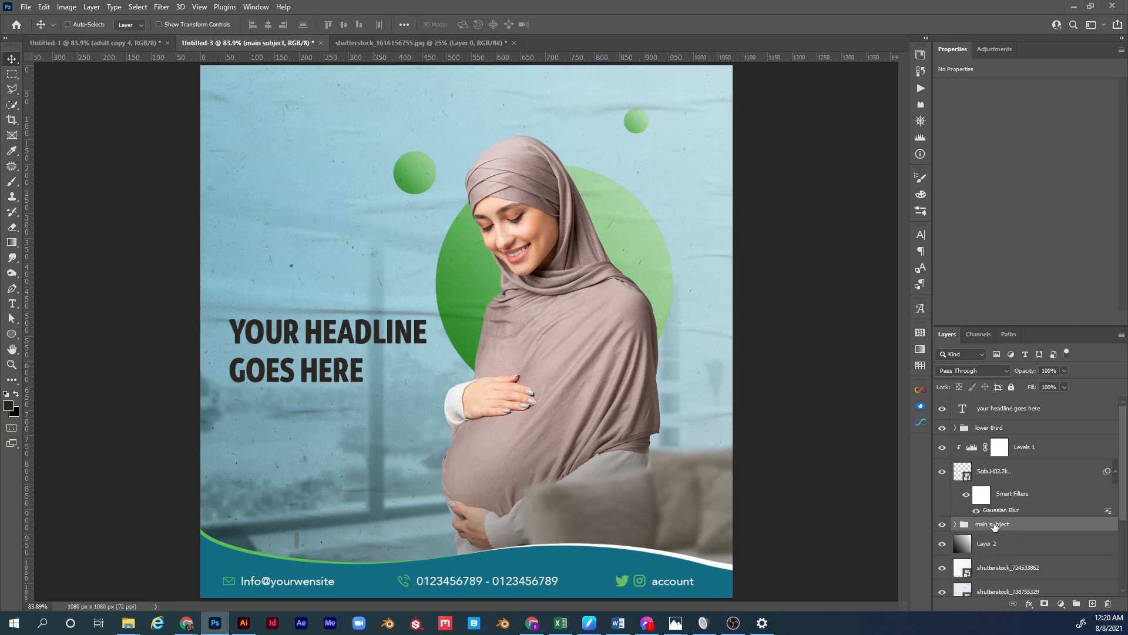
# Shift the woman slightly right, comparing against the background and green circles.
pyautogui.moveTo(594, 379); pyautogui.dragTo(622, 376)
pyautogui.scroll(-5, 965, 541)
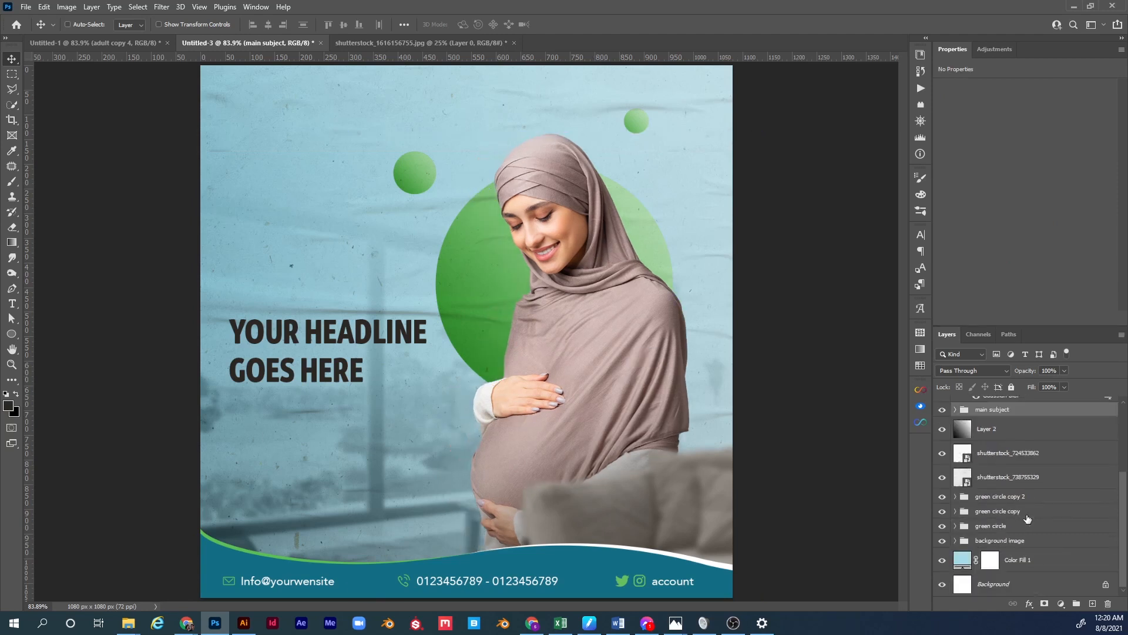
pyautogui.click(943, 540)
pyautogui.click(943, 540)
pyautogui.click(942, 526)
pyautogui.click(942, 526)
# Move the large green circle and both small circles slightly right.
pyautogui.click(990, 526)
pyautogui.moveTo(610, 322); pyautogui.dragTo(632, 321)
pyautogui.click(997, 510)
pyautogui.moveTo(465, 178); pyautogui.dragTo(483, 183)
pyautogui.click(980, 497)
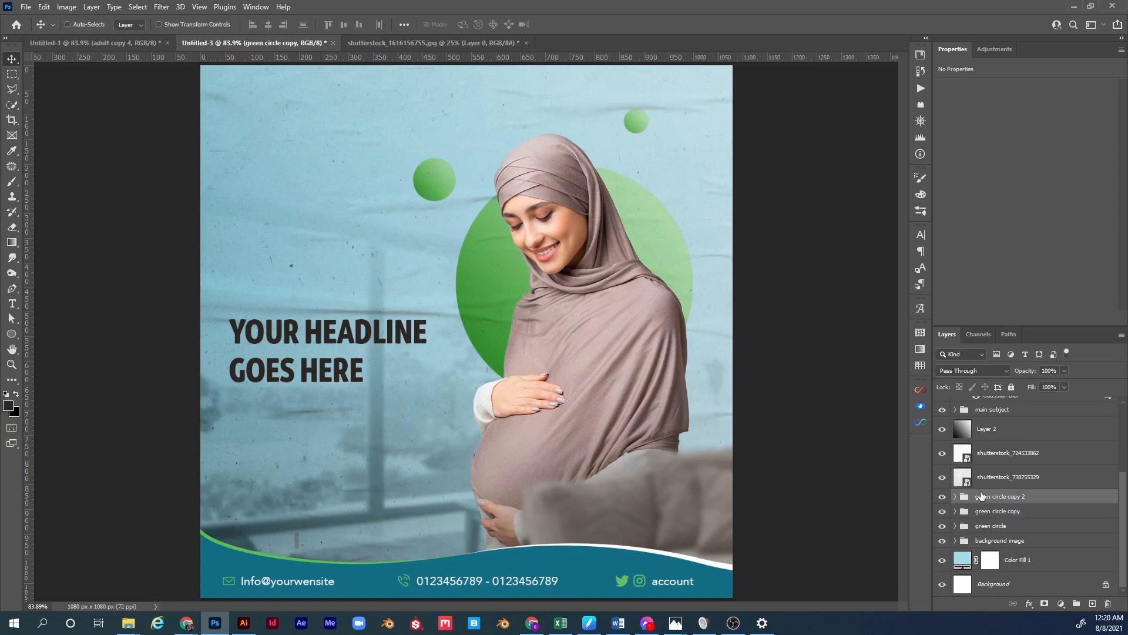
pyautogui.moveTo(648, 144); pyautogui.dragTo(660, 158)
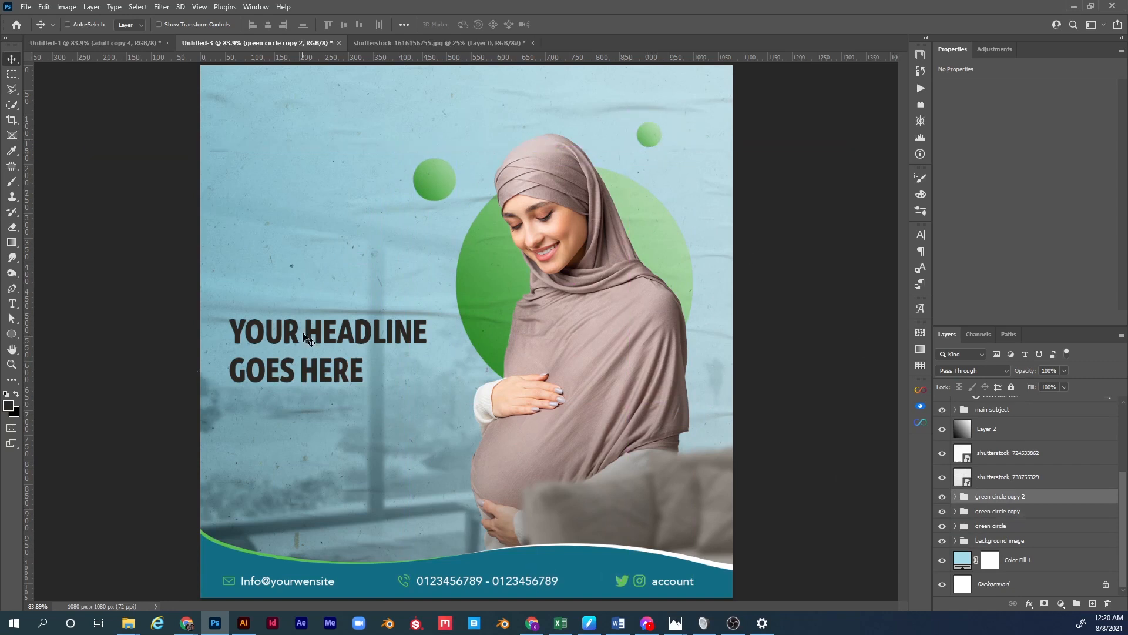
# Colour the headline a darkened version of the footer teal.
pyautogui.keyDown('ctrl'); pyautogui.click(326, 340); pyautogui.keyUp('ctrl')
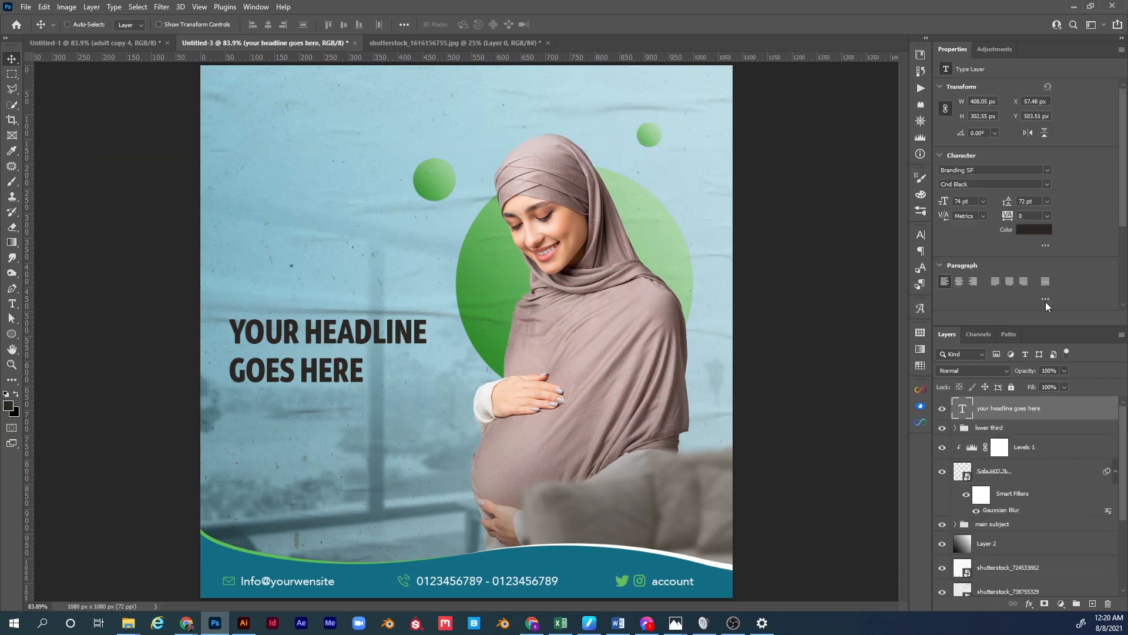
pyautogui.click(1037, 230)
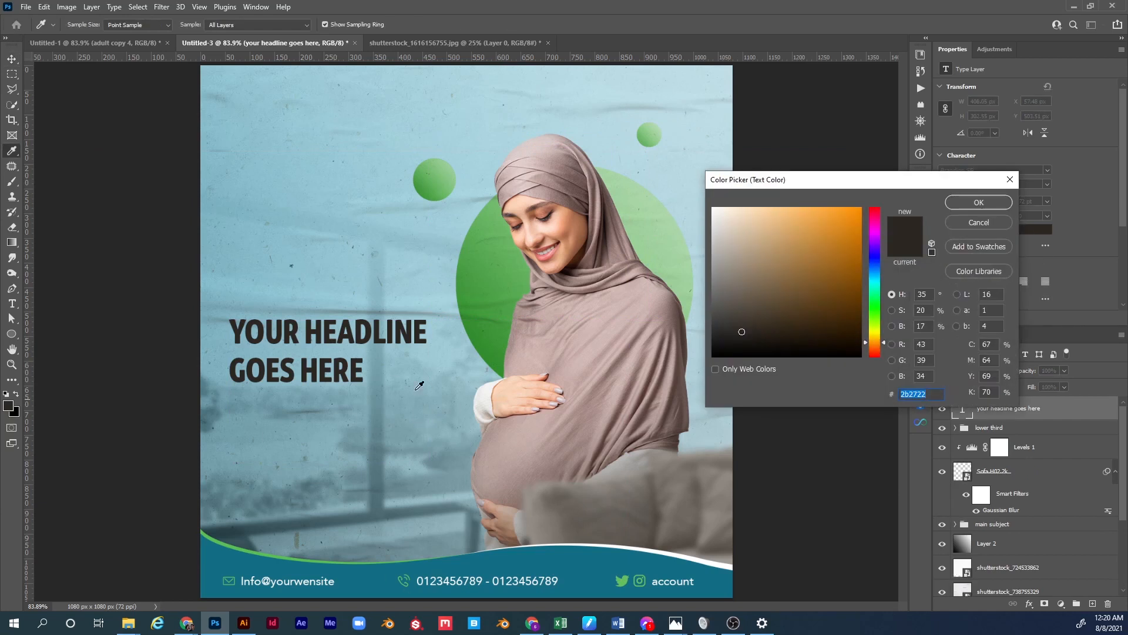
pyautogui.click(573, 549)
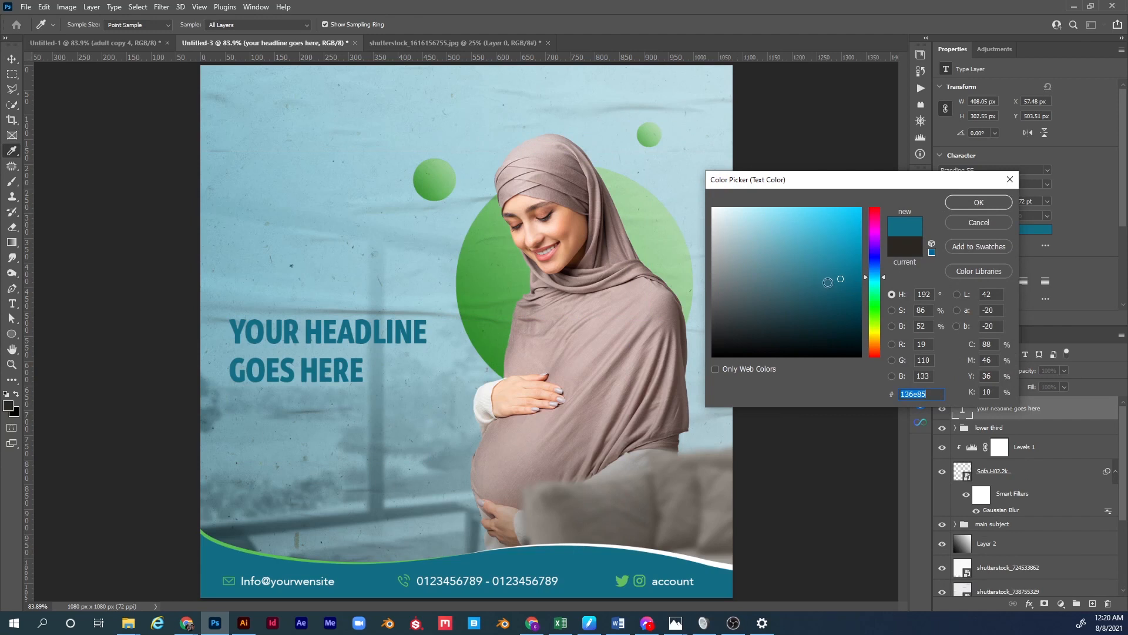
pyautogui.moveTo(835, 293); pyautogui.dragTo(834, 302)
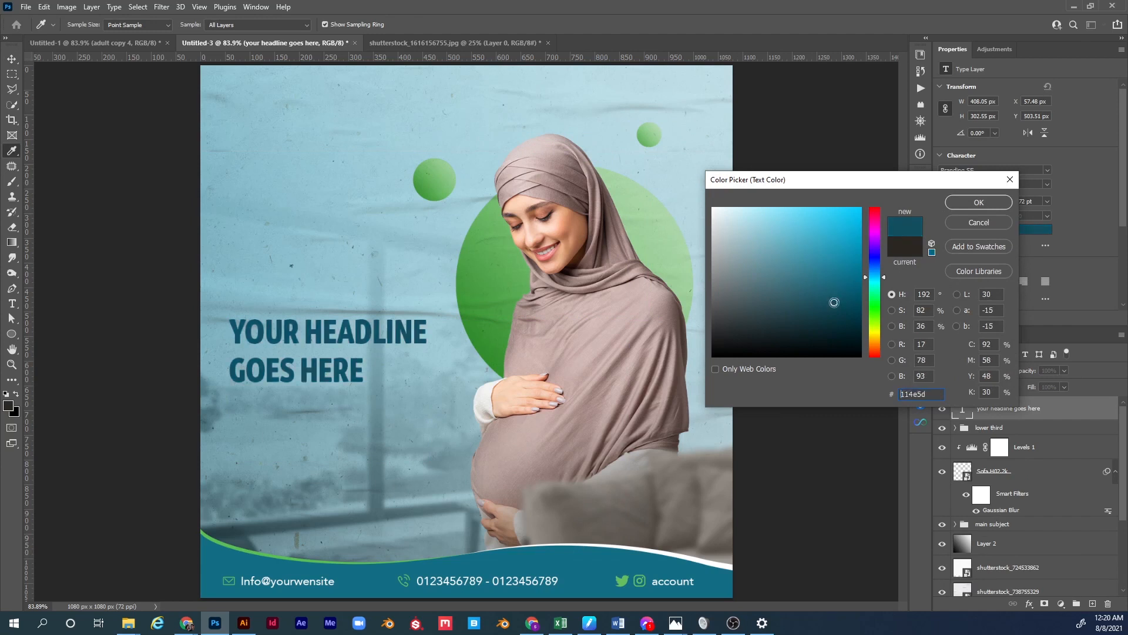
pyautogui.click(951, 203)
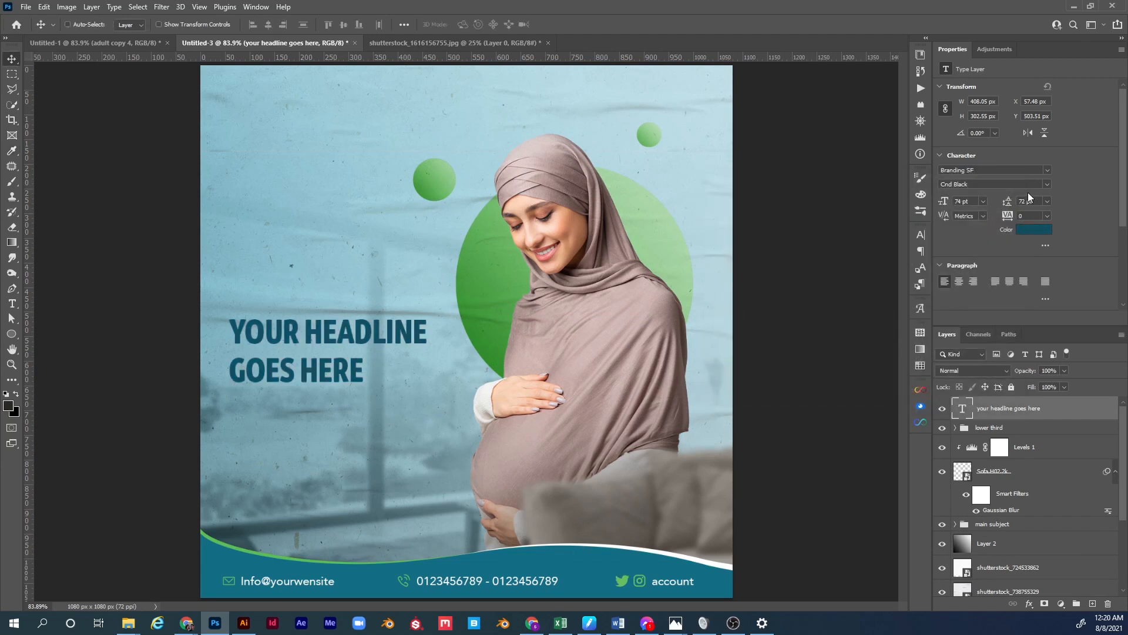
# Set the headline font style to Cnd SemiBold It after trying Narrow Medium and Cnd Medium It.
pyautogui.click(1044, 183)
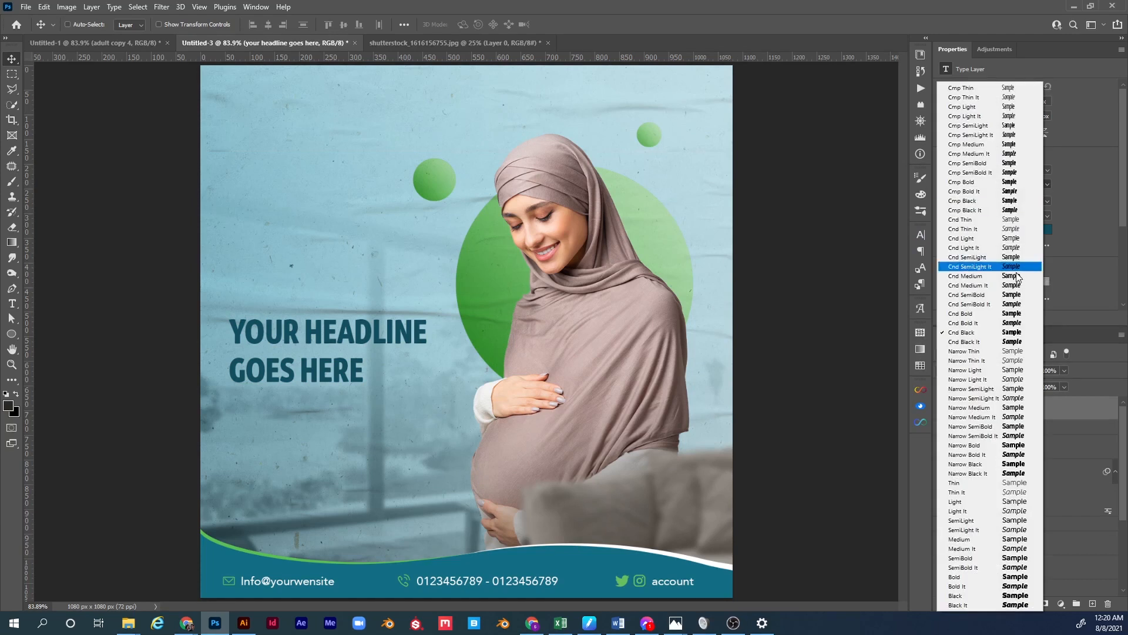
pyautogui.click(989, 408)
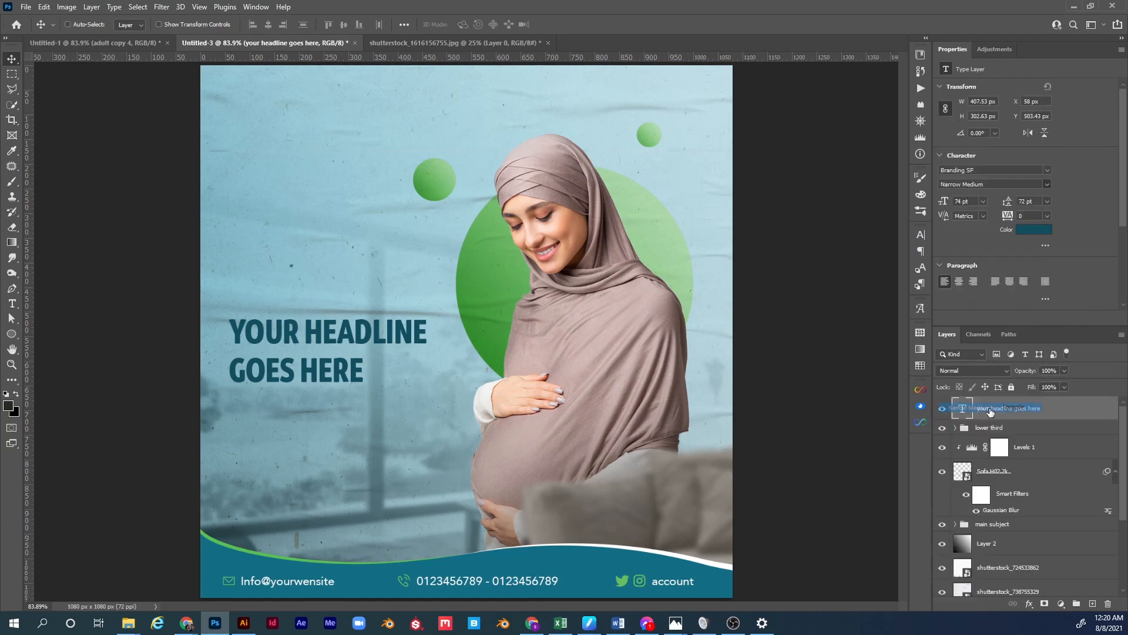
pyautogui.click(1049, 185)
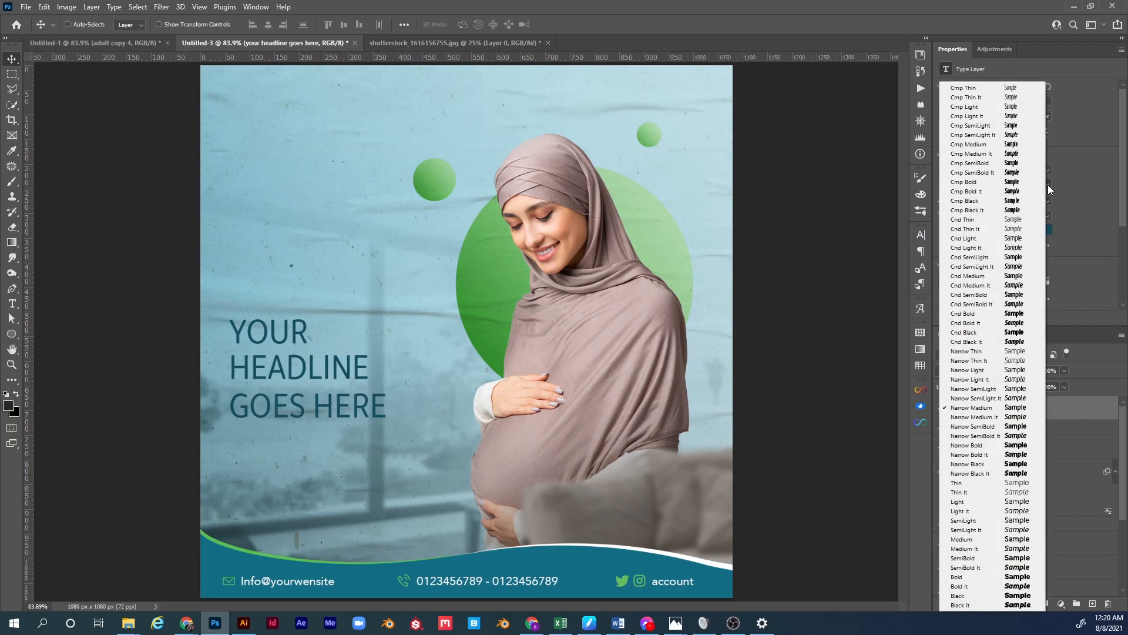
pyautogui.click(1003, 285)
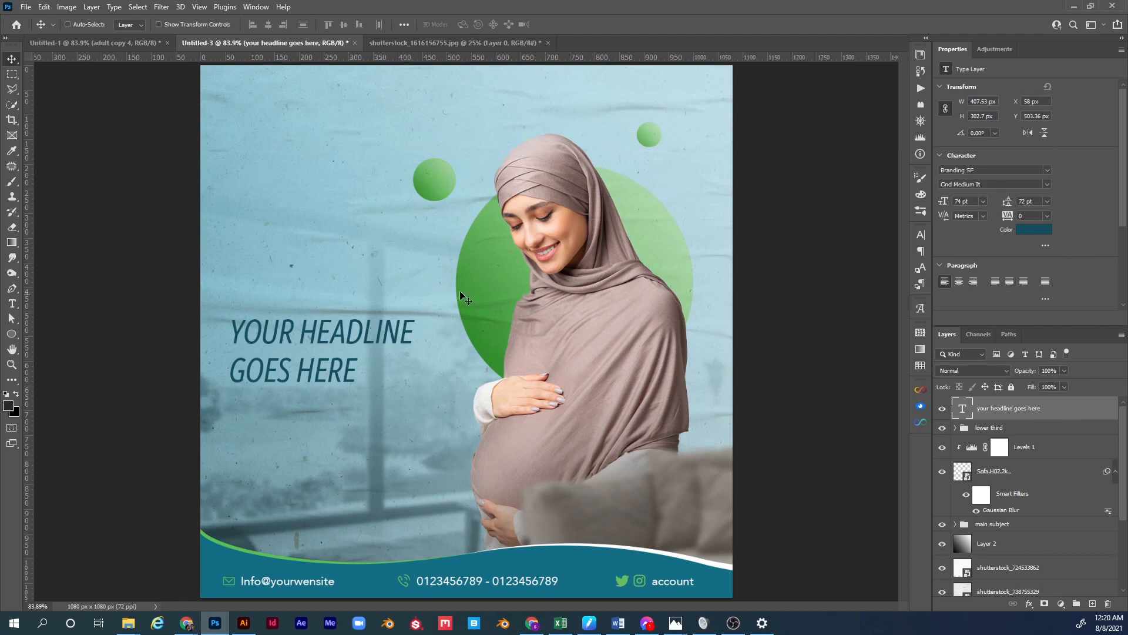
pyautogui.click(1045, 185)
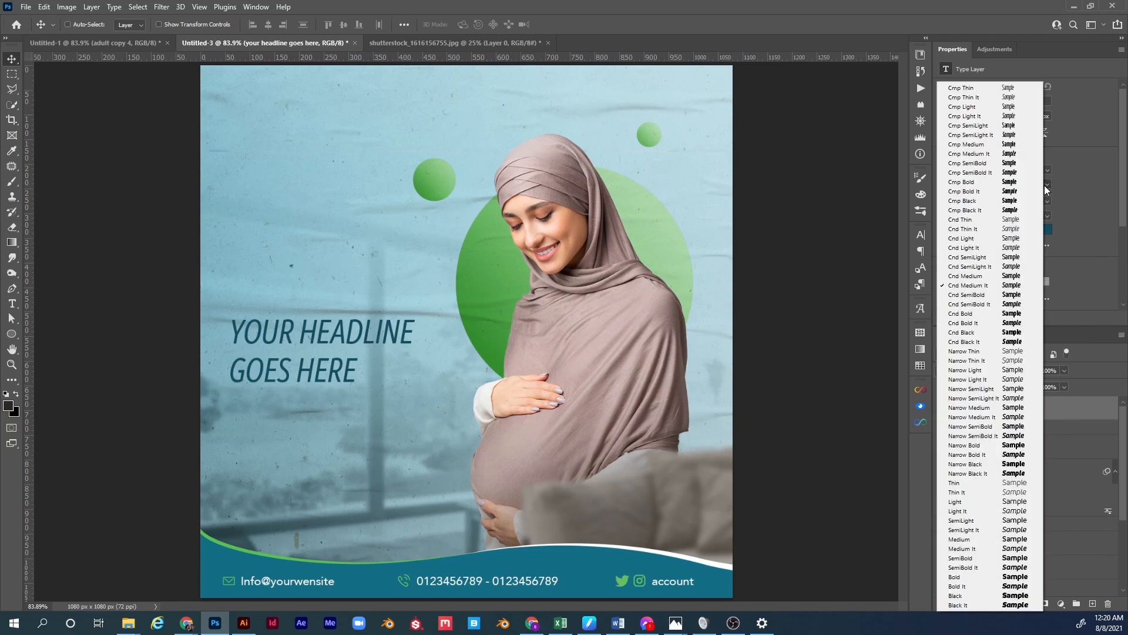
pyautogui.click(1024, 303)
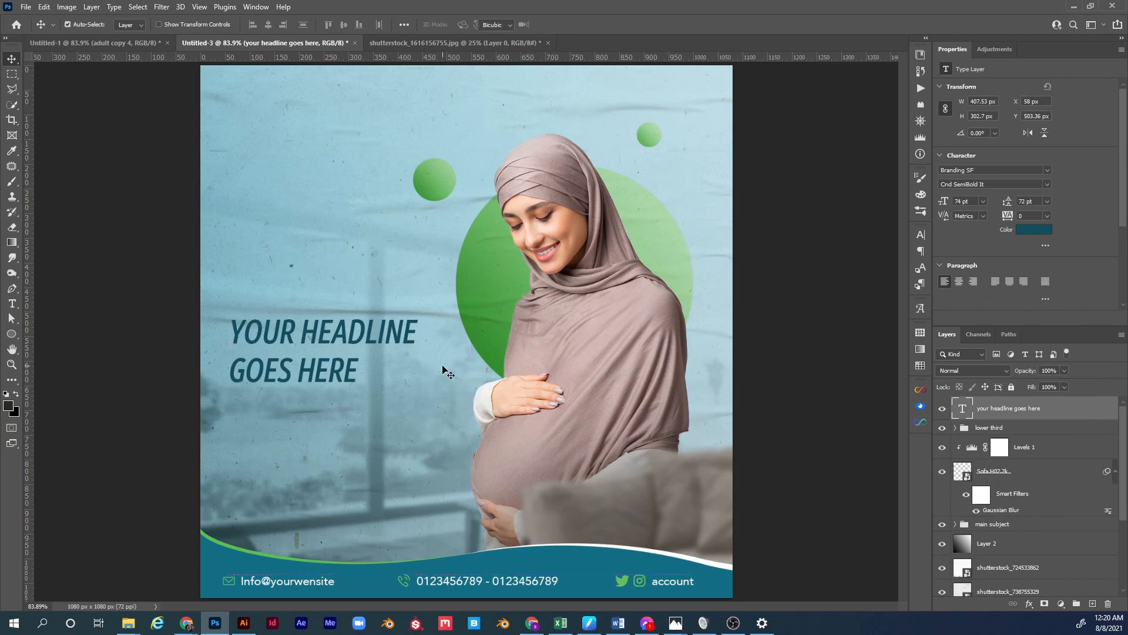
# Scale the headline up to about 83.5 pt and lower it slightly.
pyautogui.hotkey('ctrl', 't')
pyautogui.moveTo(430, 463); pyautogui.dragTo(455, 480)
pyautogui.moveTo(398, 331); pyautogui.dragTo(398, 339)
pyautogui.press('Return')
# Tighten the headline leading to 65 pt, then view the Untitled-1 reference.
pyautogui.press('t')
pyautogui.click(398, 337)
pyautogui.hotkey('ctrl', 'a')
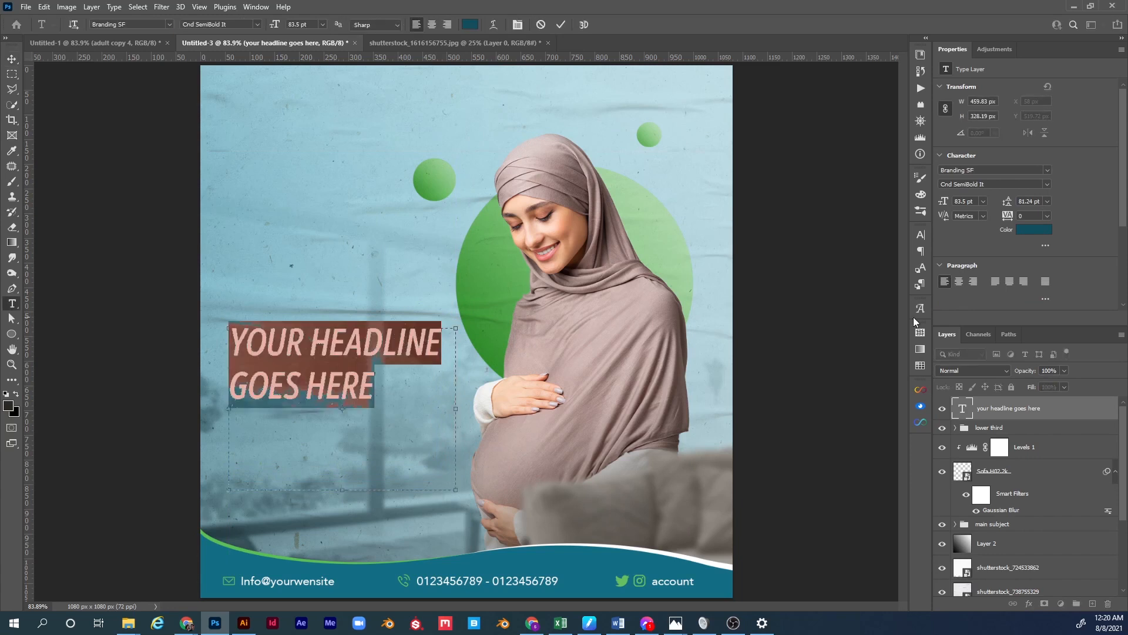
pyautogui.moveTo(1011, 203); pyautogui.dragTo(1001, 204)
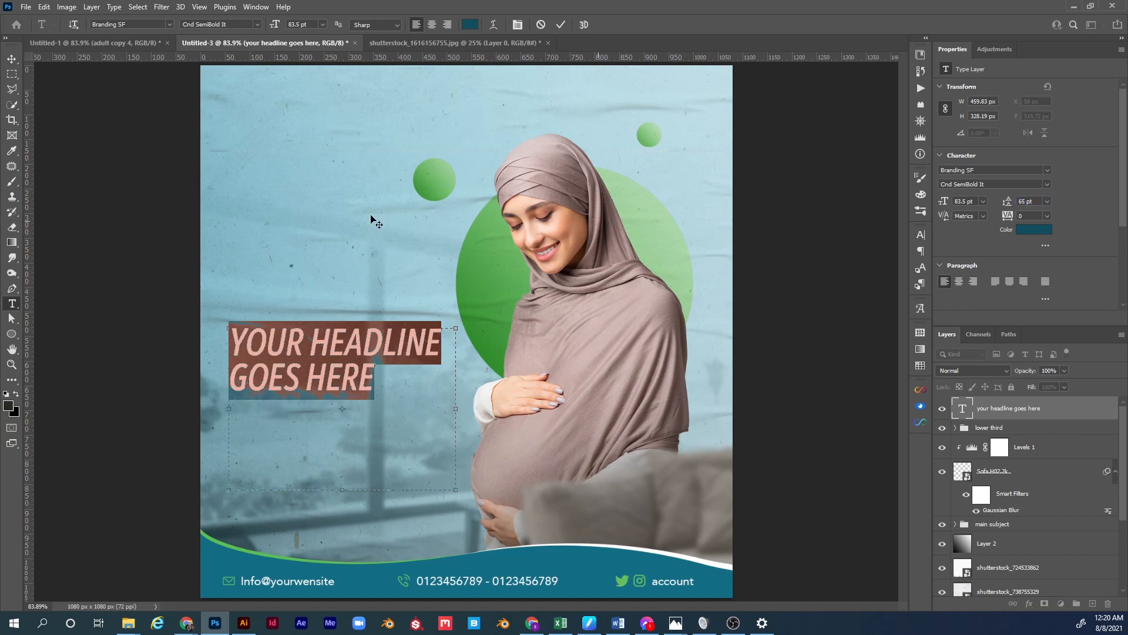
pyautogui.click(11, 59)
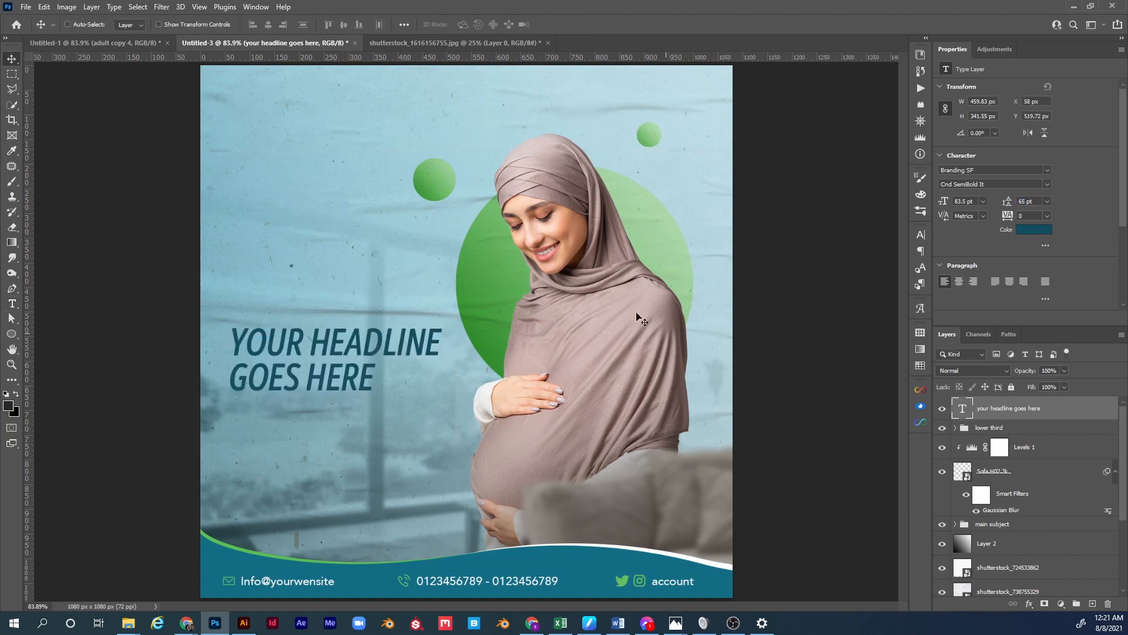
pyautogui.click(109, 40)
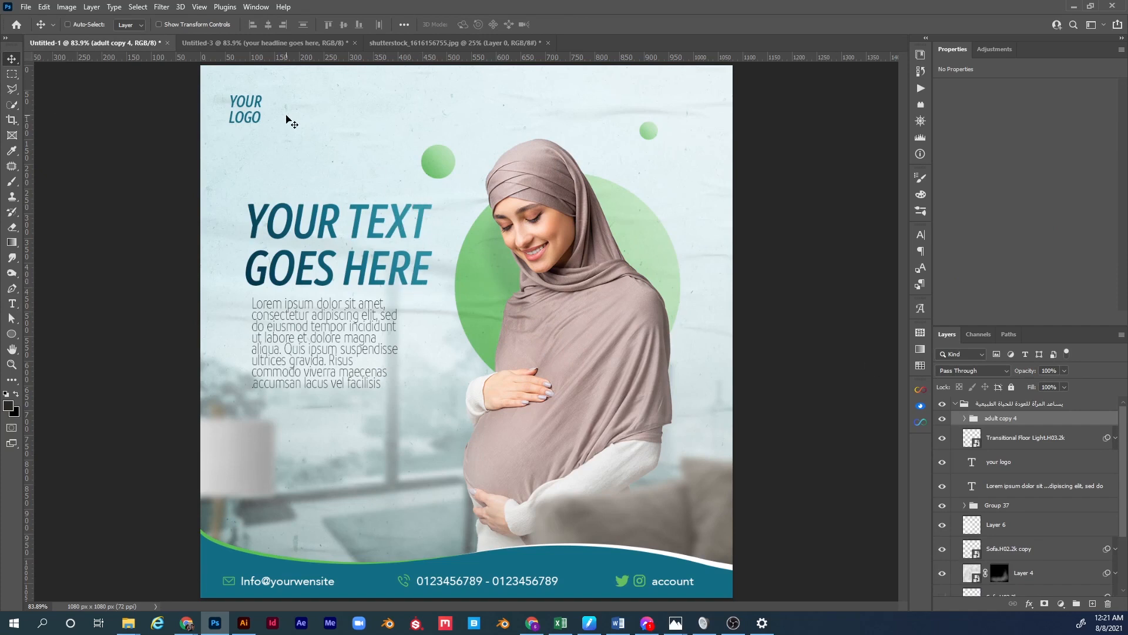
# In Untitled-3, add a new Layer 5 clipped to the headline text.
pyautogui.click(264, 43)
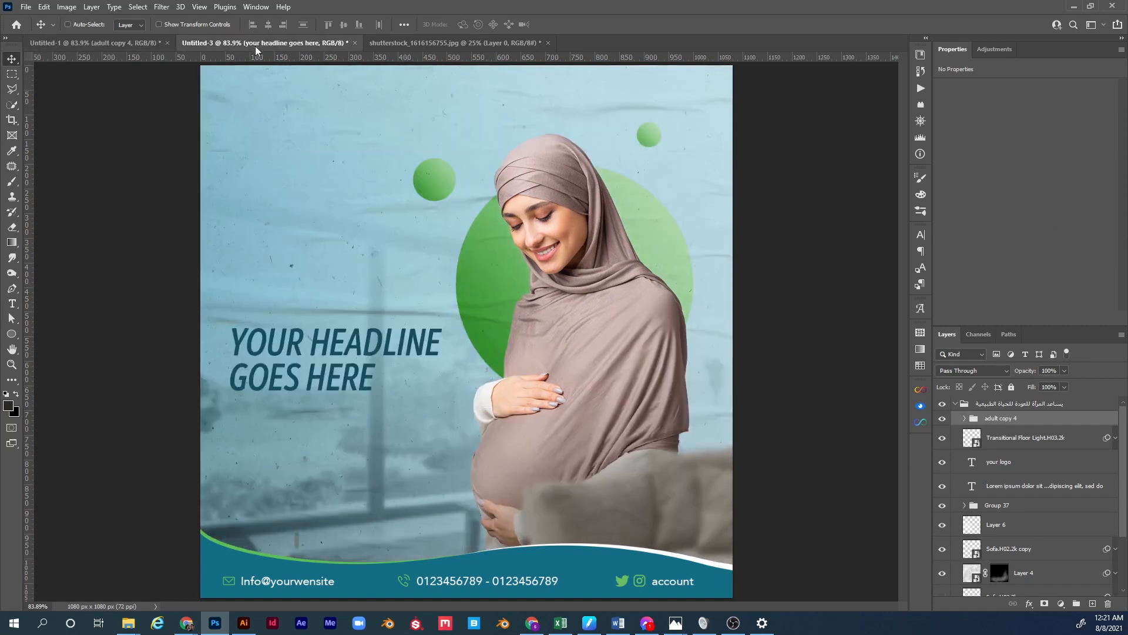
pyautogui.click(1093, 604)
pyautogui.moveTo(1000, 423); pyautogui.dragTo(995, 417)
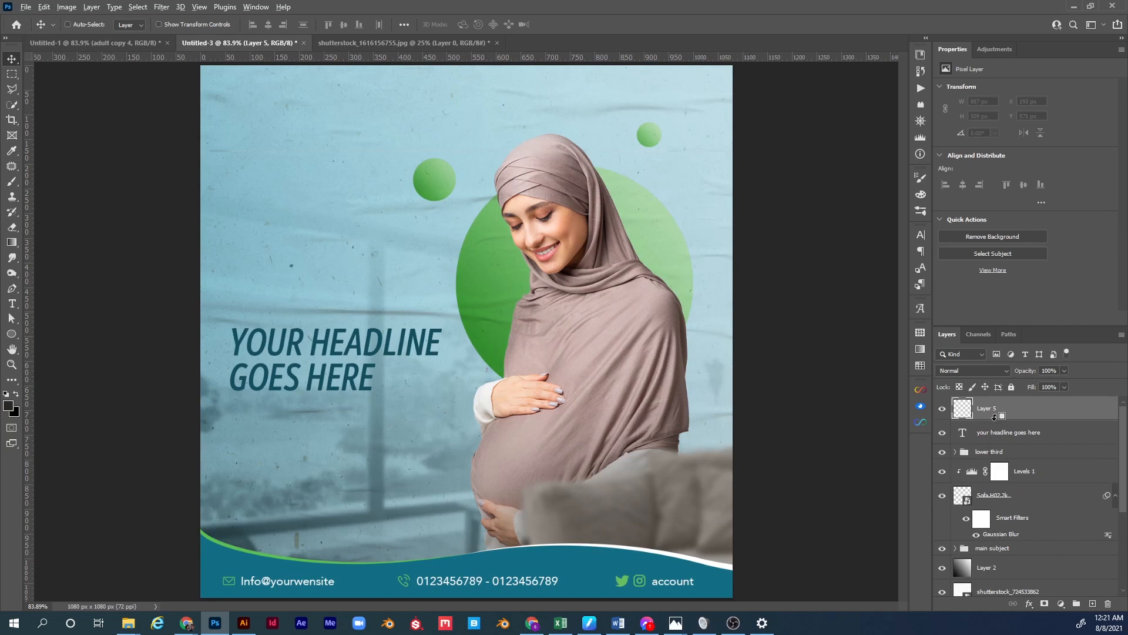
pyautogui.keyDown('alt'); pyautogui.click(995, 417); pyautogui.keyUp('alt')
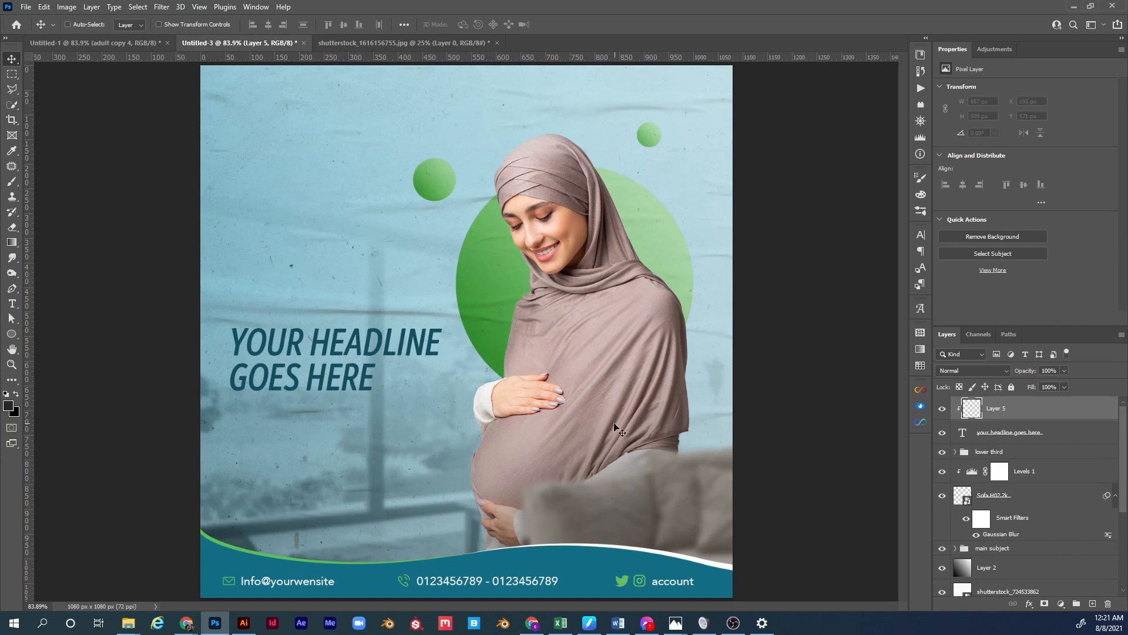
# Fill the headline-shaped selection on Layer 5 with a black-to-white gradient, then deselect.
pyautogui.keyDown('ctrl'); pyautogui.click(963, 436); pyautogui.keyUp('ctrl')
pyautogui.press('g')
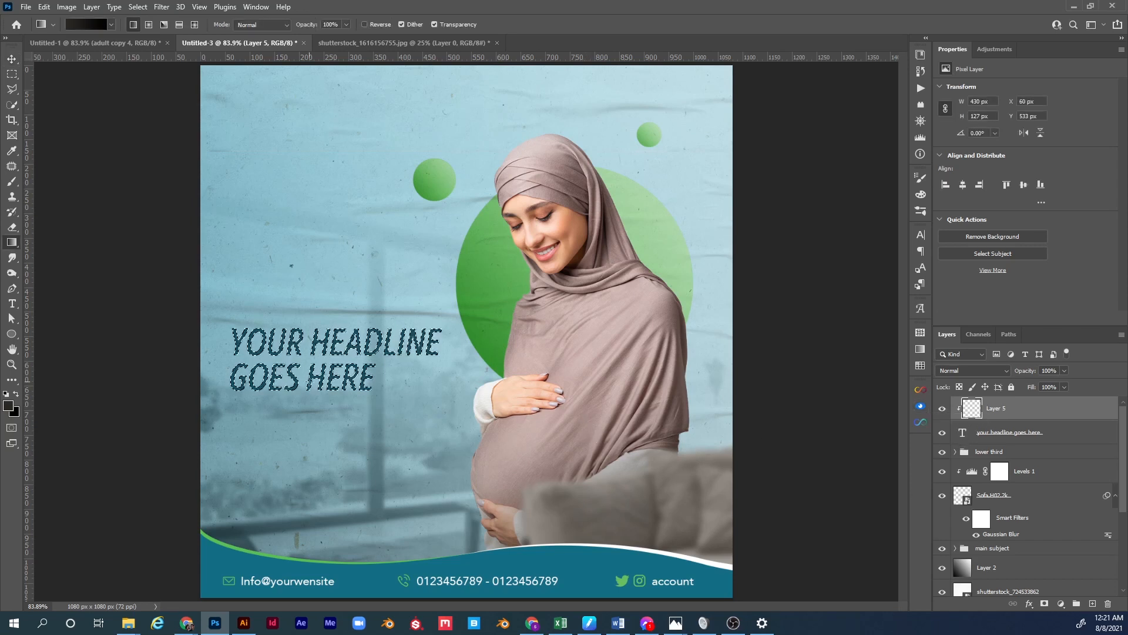
pyautogui.click(94, 26)
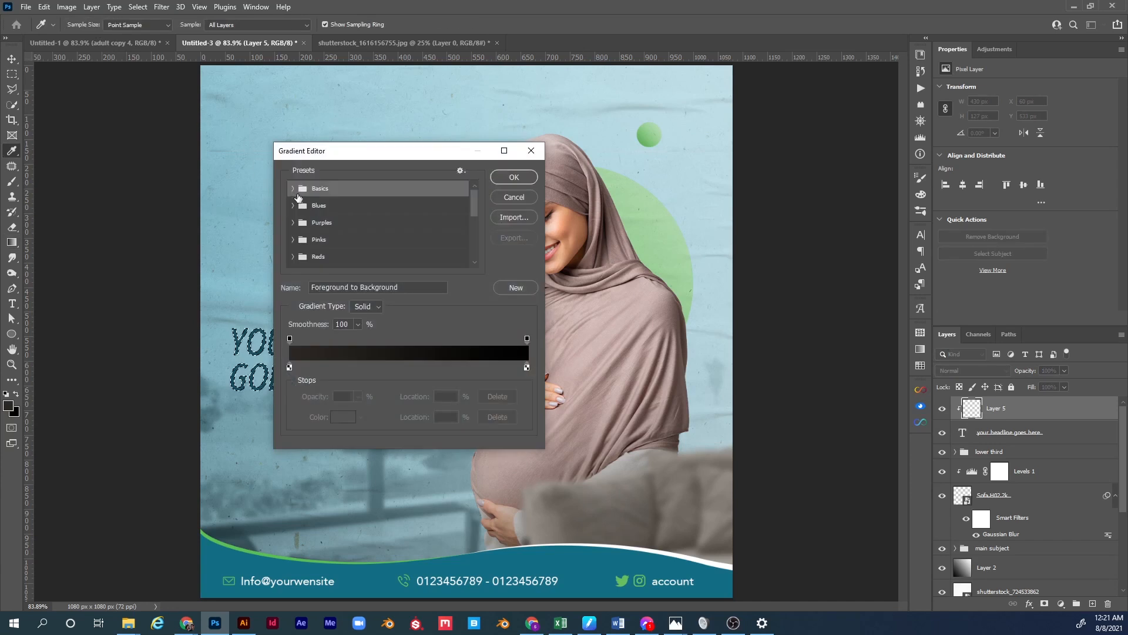
pyautogui.click(293, 188)
pyautogui.click(345, 209)
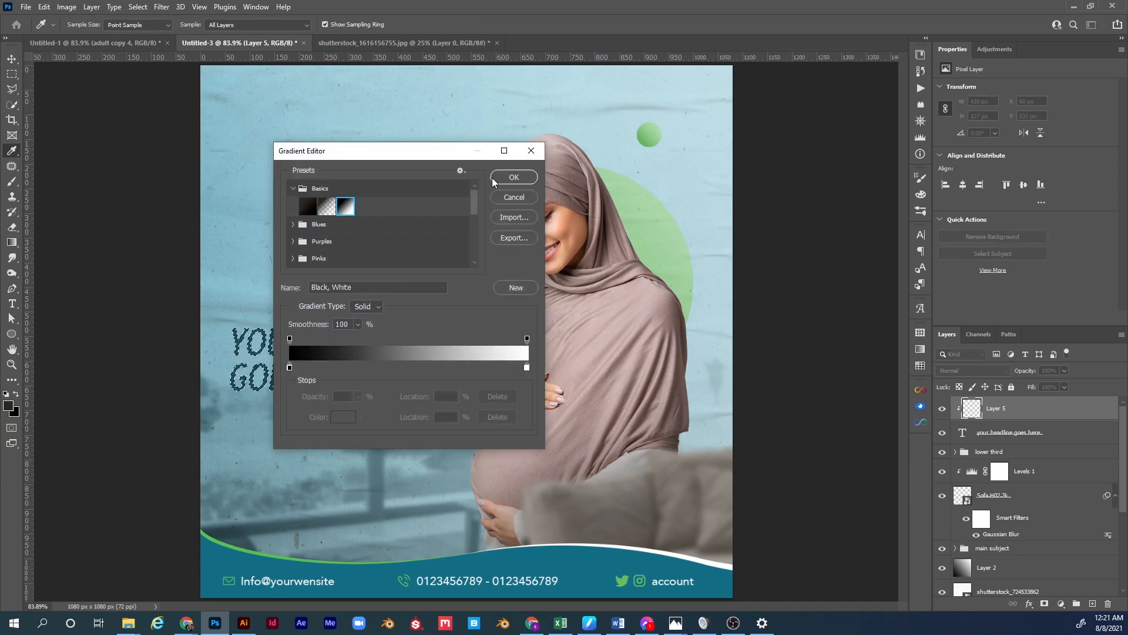
pyautogui.click(513, 177)
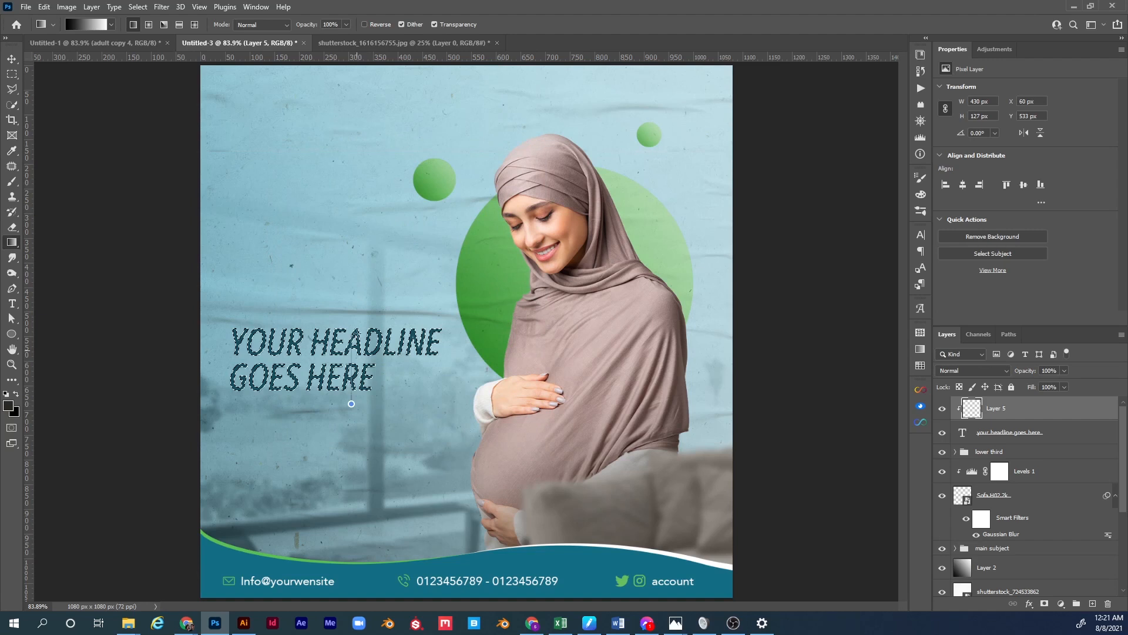
pyautogui.moveTo(351, 404); pyautogui.dragTo(359, 317)
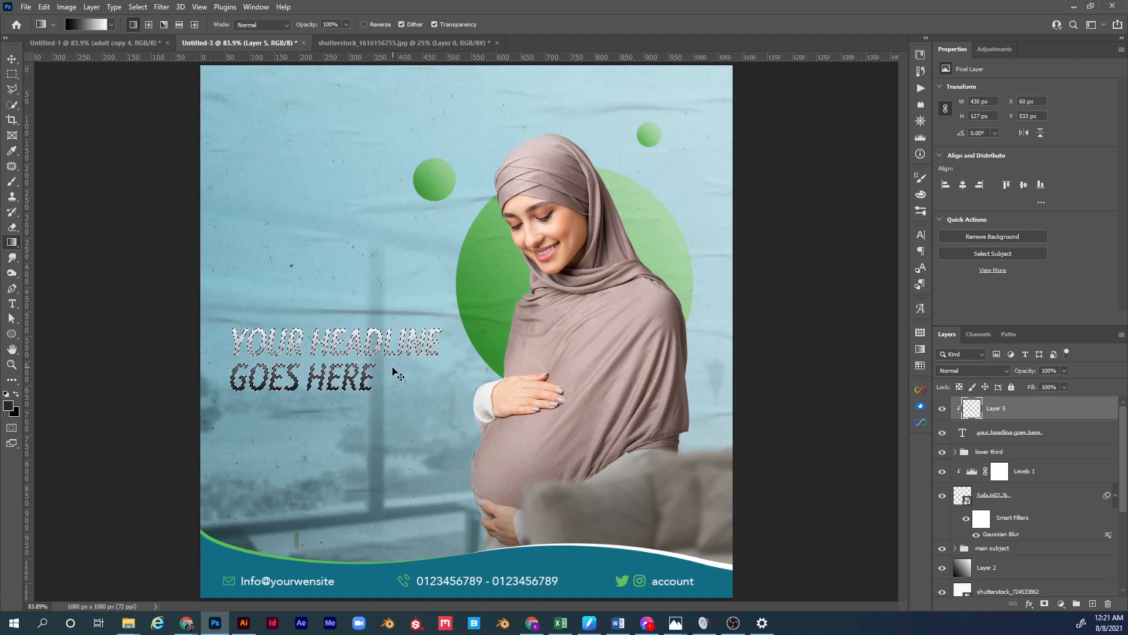
pyautogui.hotkey('ctrl', 'd')
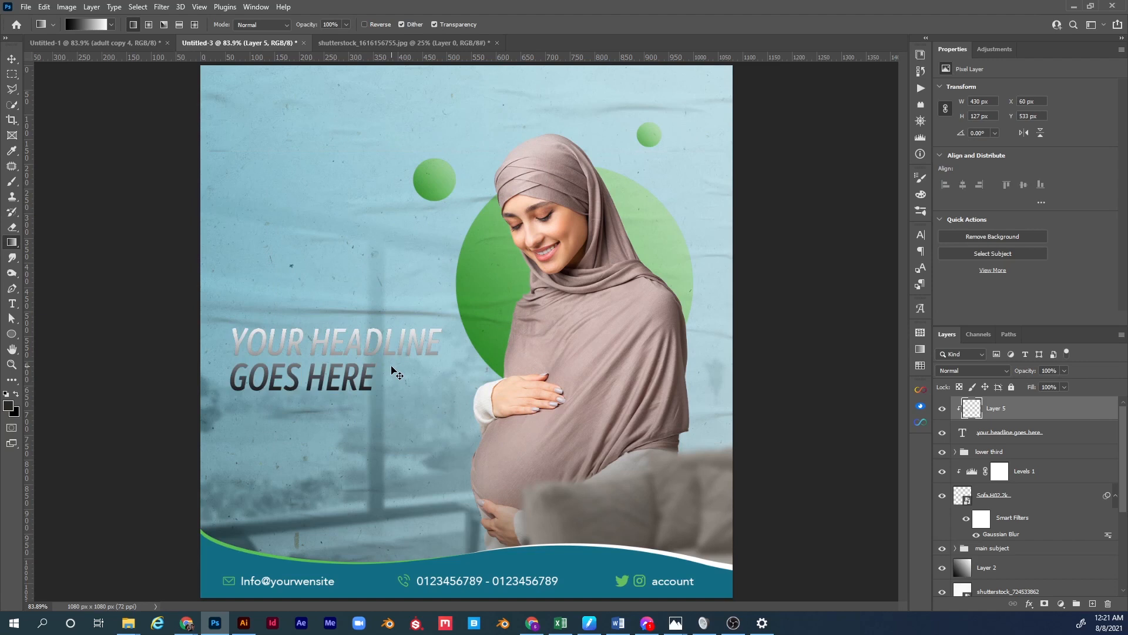
# Set Layer 5's blend mode to Soft Light and view Untitled-1 again.
pyautogui.click(984, 370)
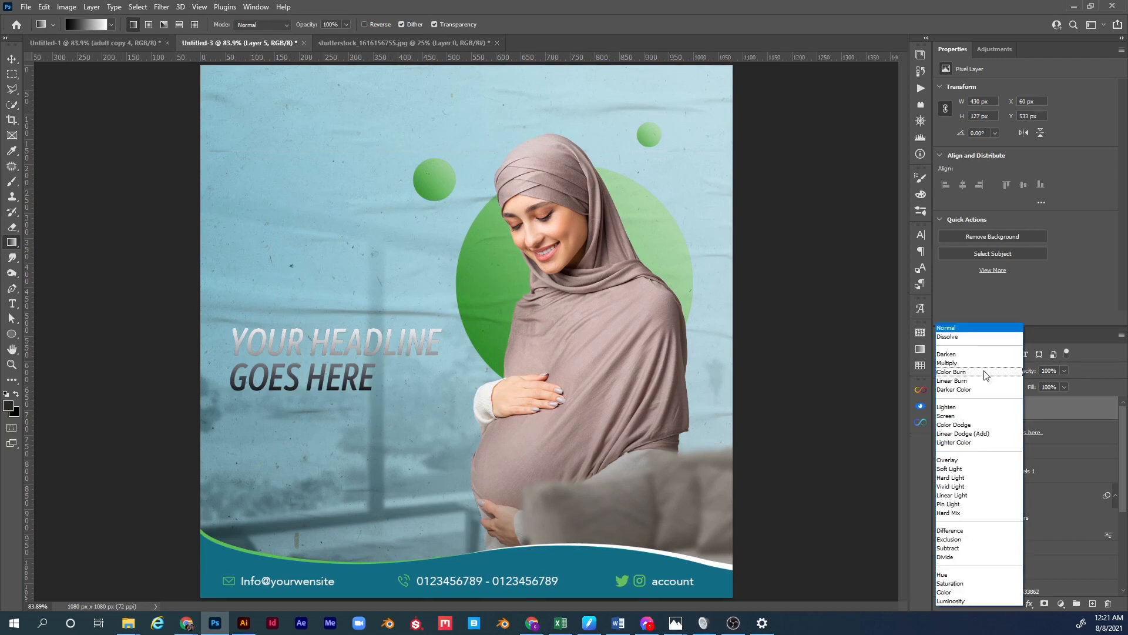
pyautogui.click(967, 470)
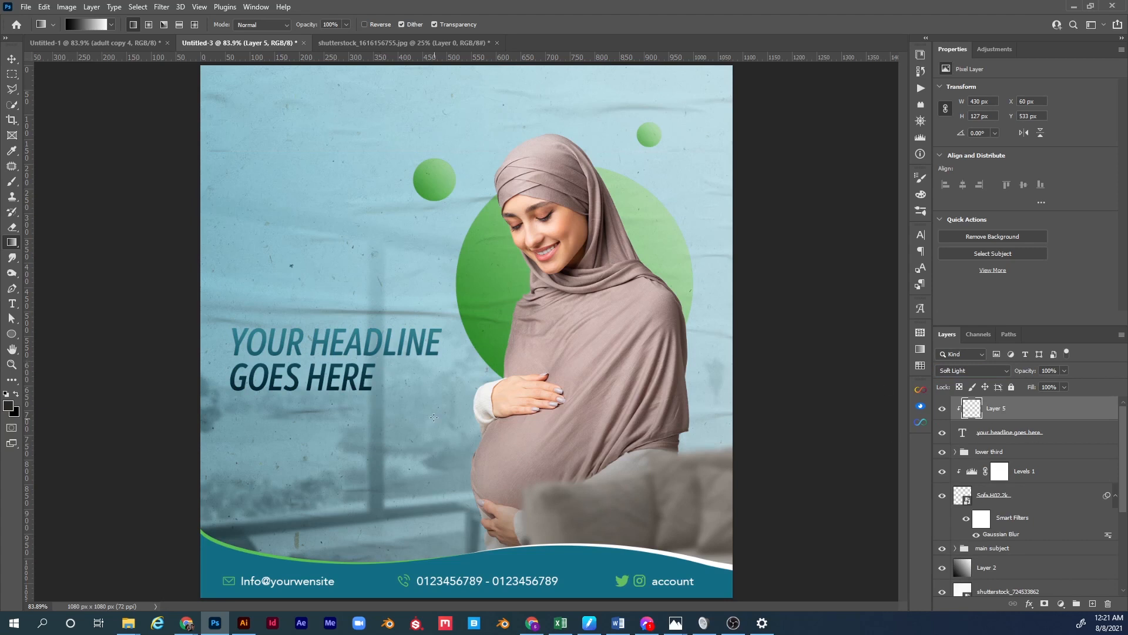
pyautogui.click(99, 44)
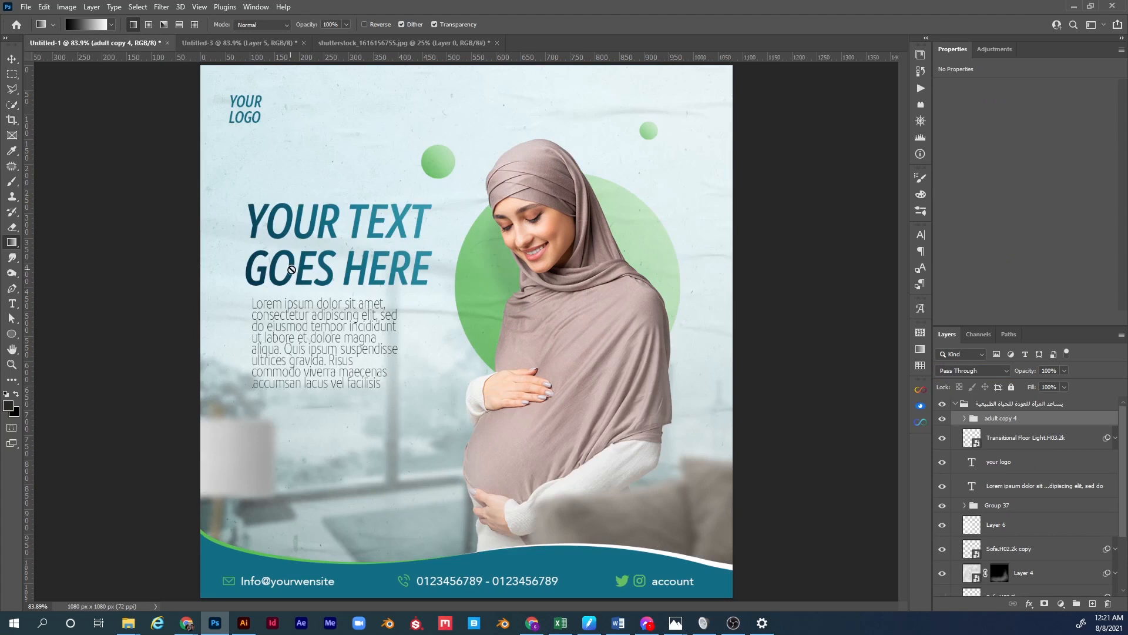
# Change the Untitled-3 headline wording to 'YOUR TEXT GOES HERE'.
pyautogui.click(397, 43)
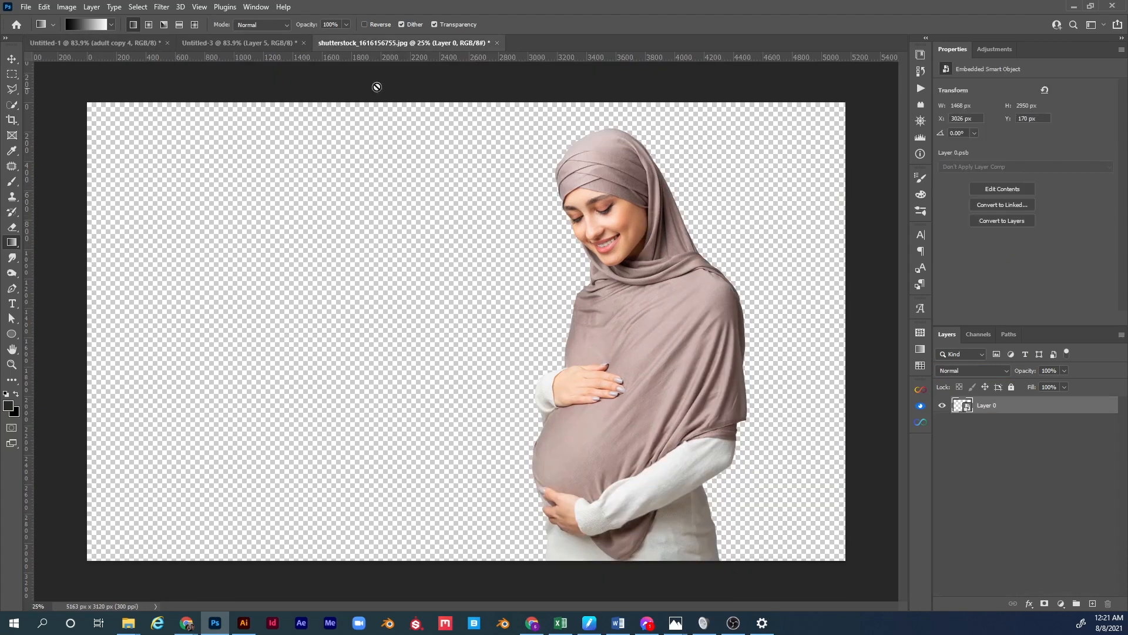
pyautogui.click(268, 44)
pyautogui.press('t')
pyautogui.click(277, 344)
pyautogui.hotkey('ctrl', 'a')
pyautogui.write('YOUR')
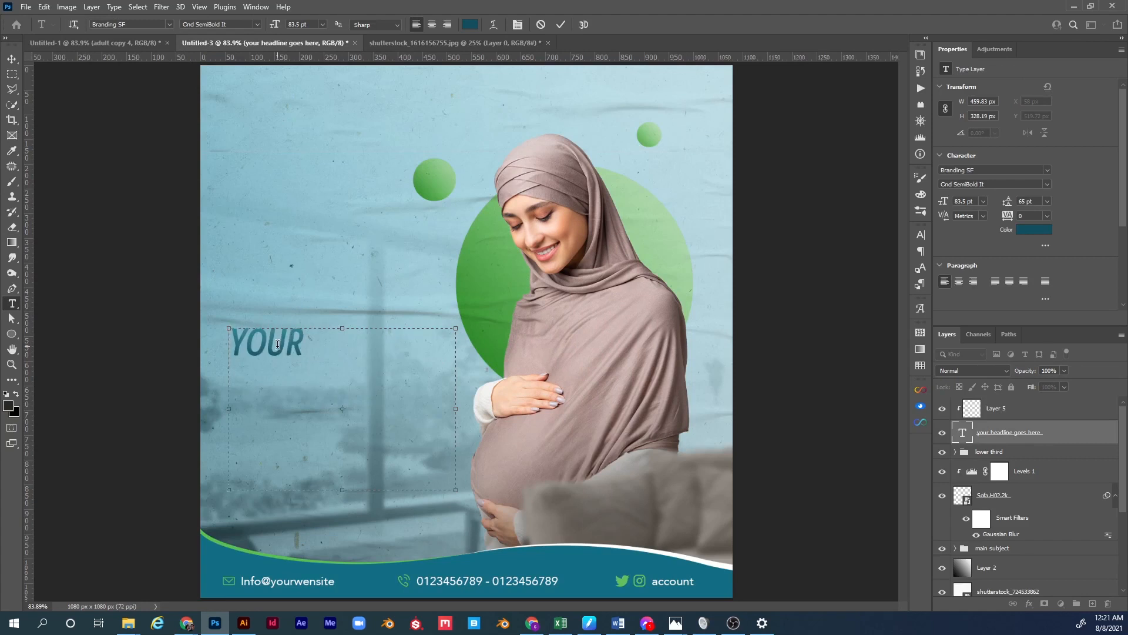
pyautogui.write(' TEXT ')
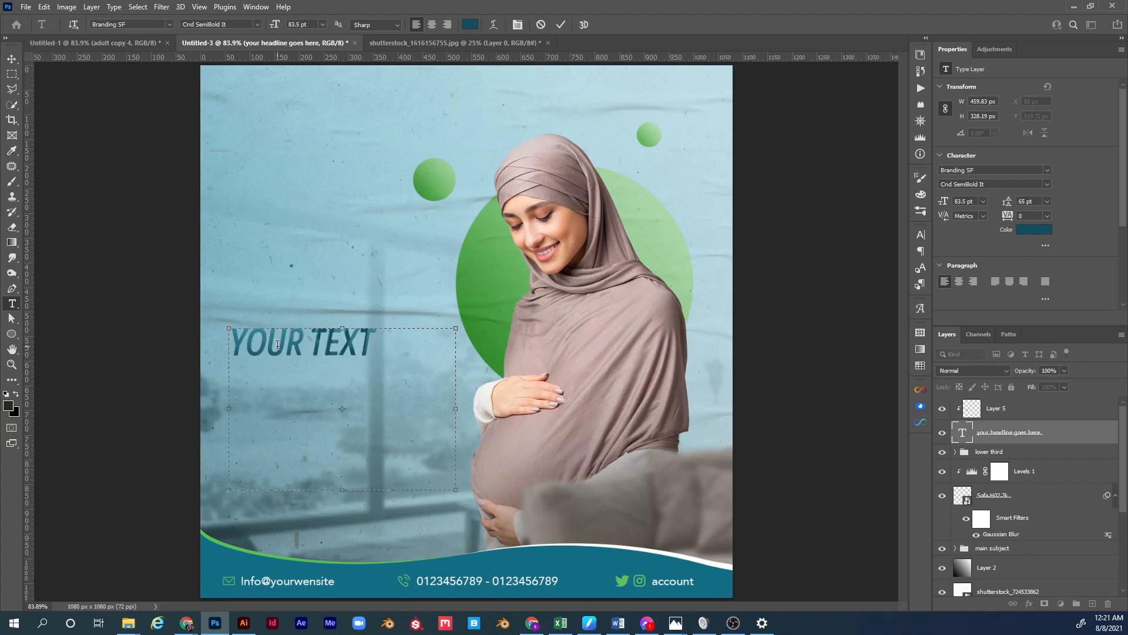
pyautogui.write('GOES HERE')
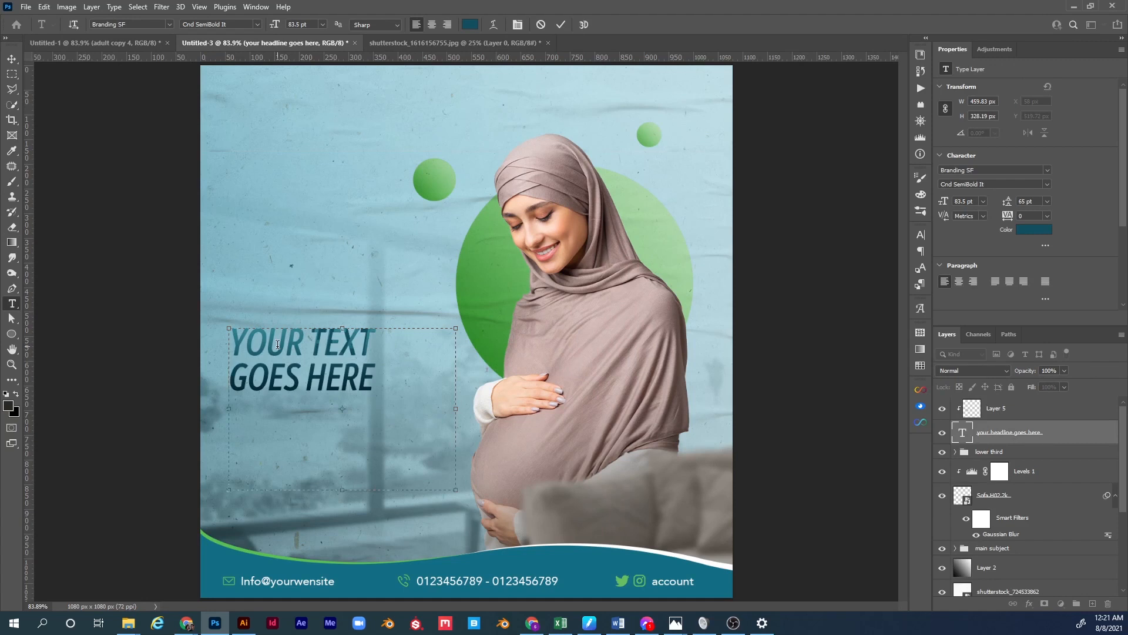
pyautogui.click(1077, 432)
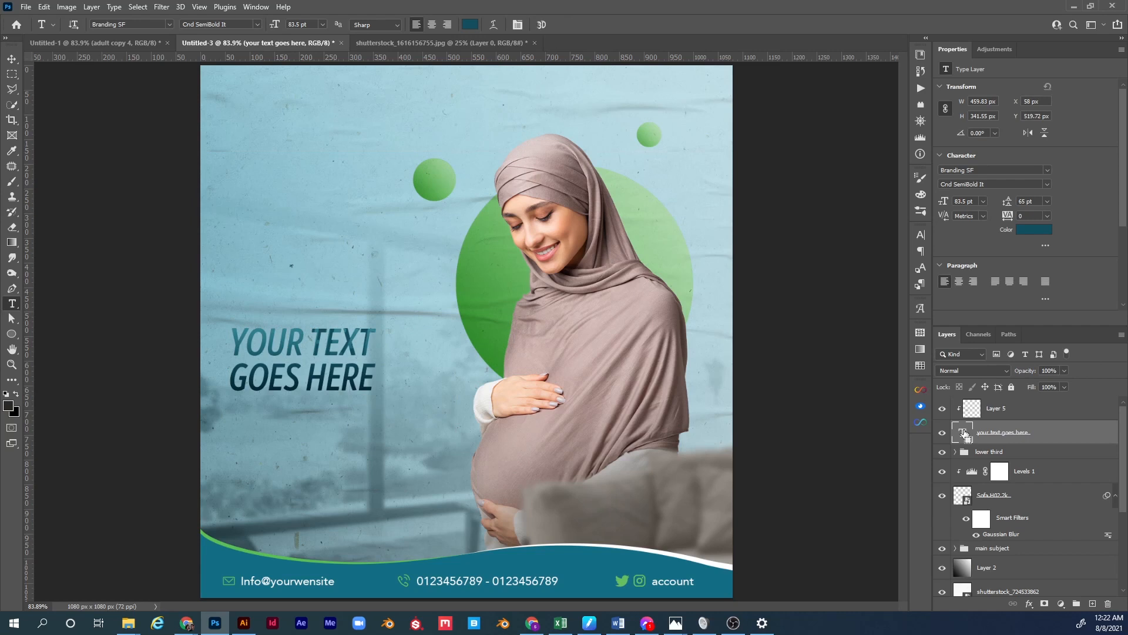
# Redraw the gradient on Layer 5 to cover the new headline wording.
pyautogui.click(985, 409)
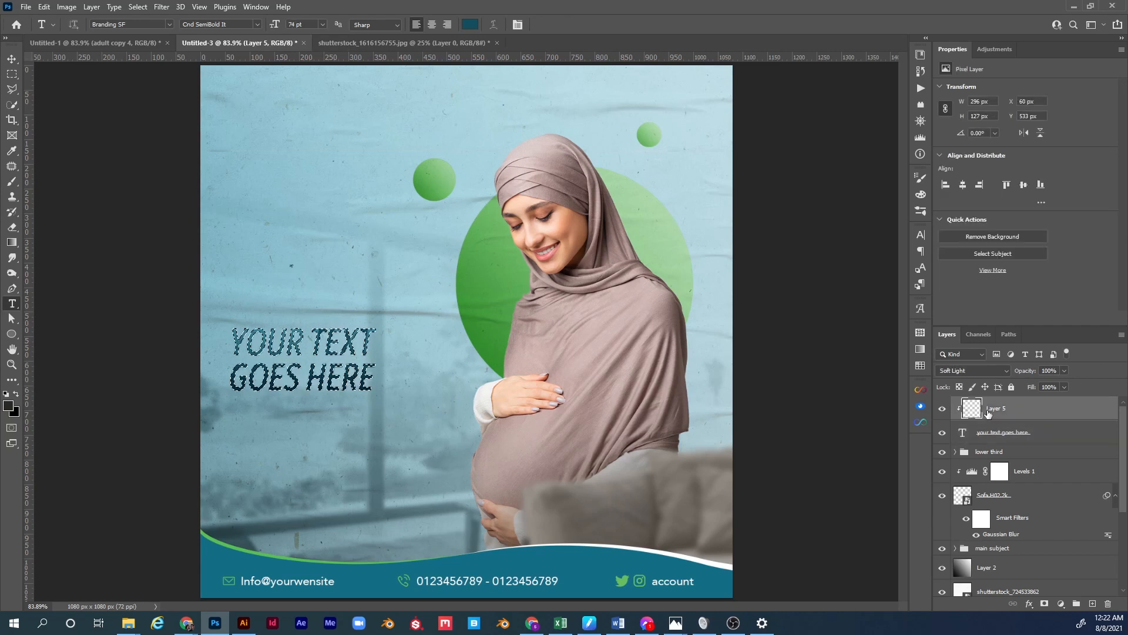
pyautogui.press('g')
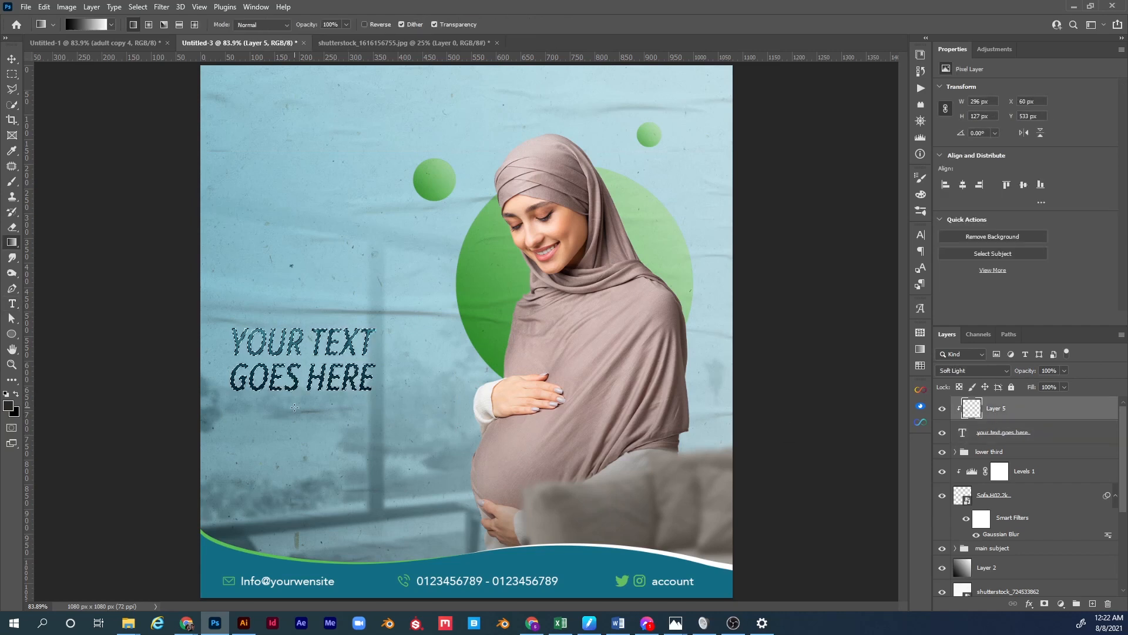
pyautogui.moveTo(315, 403); pyautogui.dragTo(314, 380)
pyautogui.moveTo(320, 324); pyautogui.dragTo(322, 319)
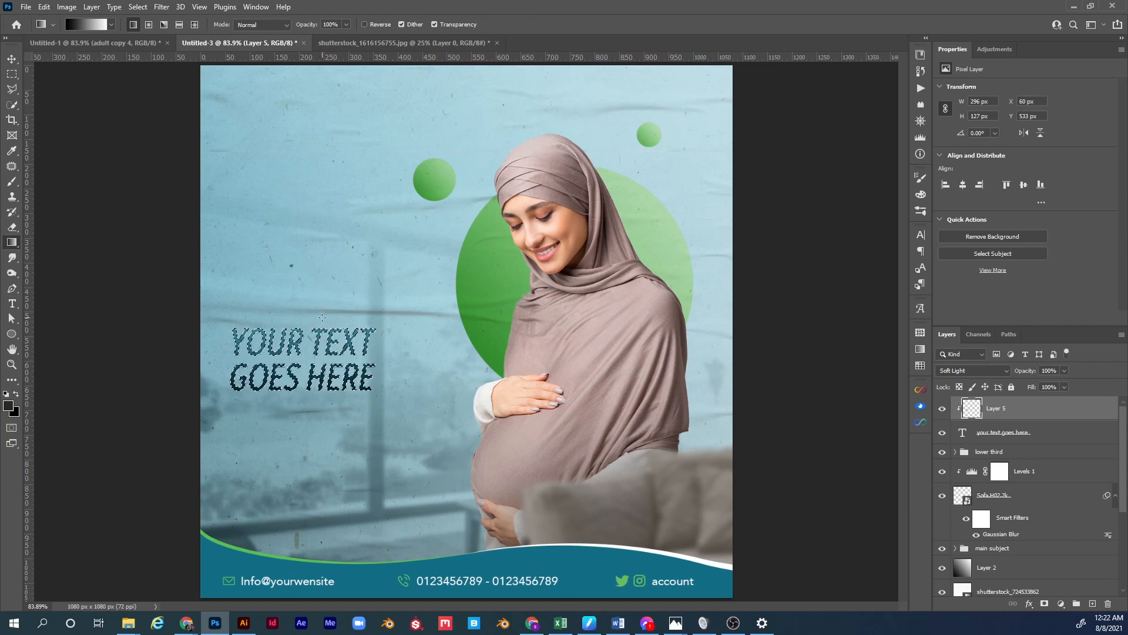
pyautogui.hotkey('ctrl', 'd')
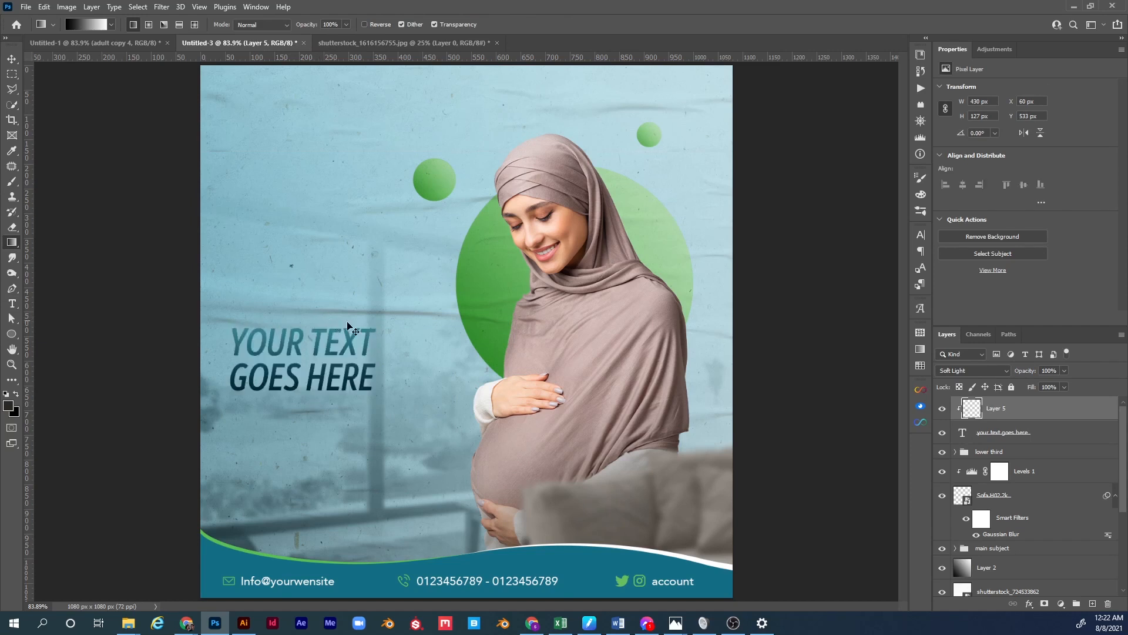
# Group the headline and its overlay layer into a group named 'text'.
pyautogui.keyDown('shift'); pyautogui.click(1050, 434); pyautogui.keyUp('shift')
pyautogui.hotkey('ctrl', 'g')
pyautogui.doubleClick(986, 404)
pyautogui.write('text')
pyautogui.press('Return')
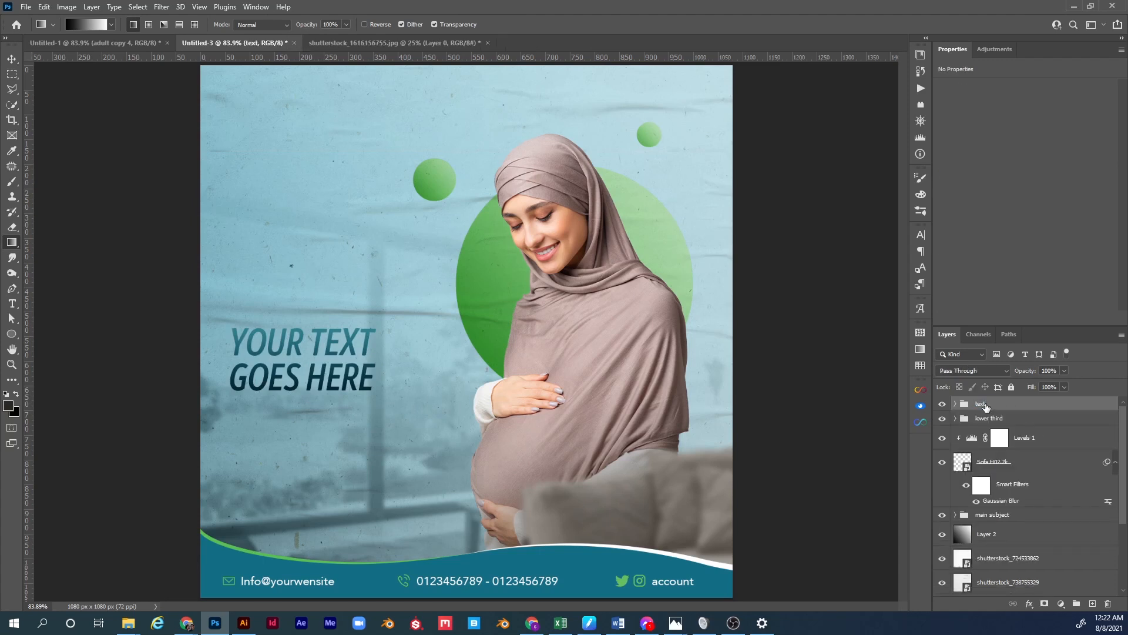
# Scale the headline group to about 133% and move it higher on the left side.
pyautogui.hotkey('ctrl', 't')
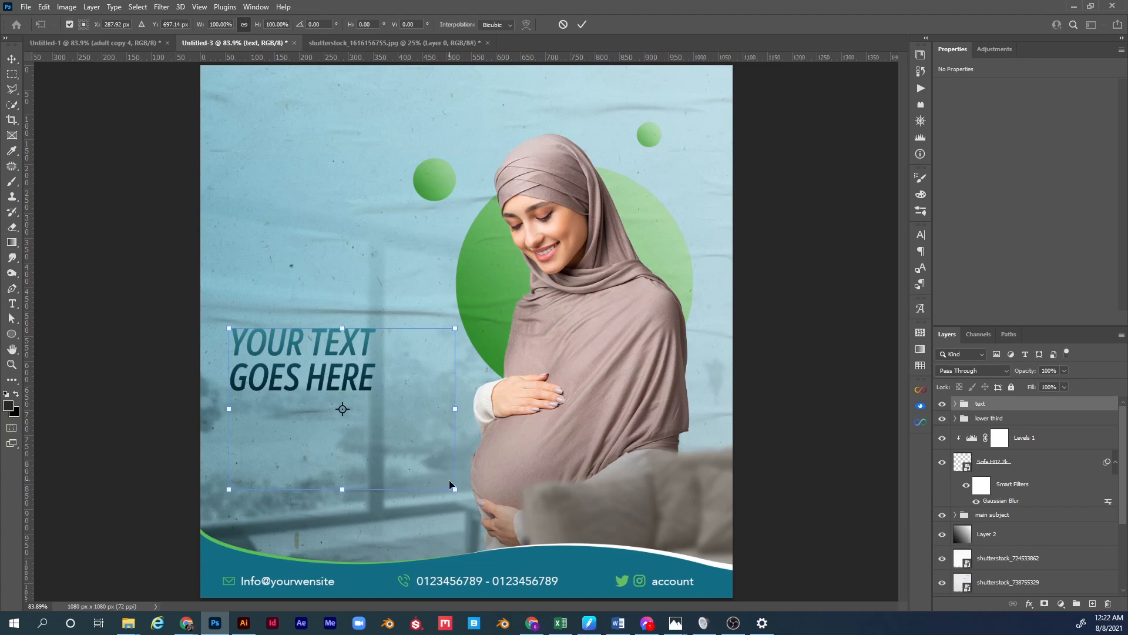
pyautogui.moveTo(455, 491); pyautogui.dragTo(529, 541)
pyautogui.moveTo(412, 387); pyautogui.dragTo(415, 322)
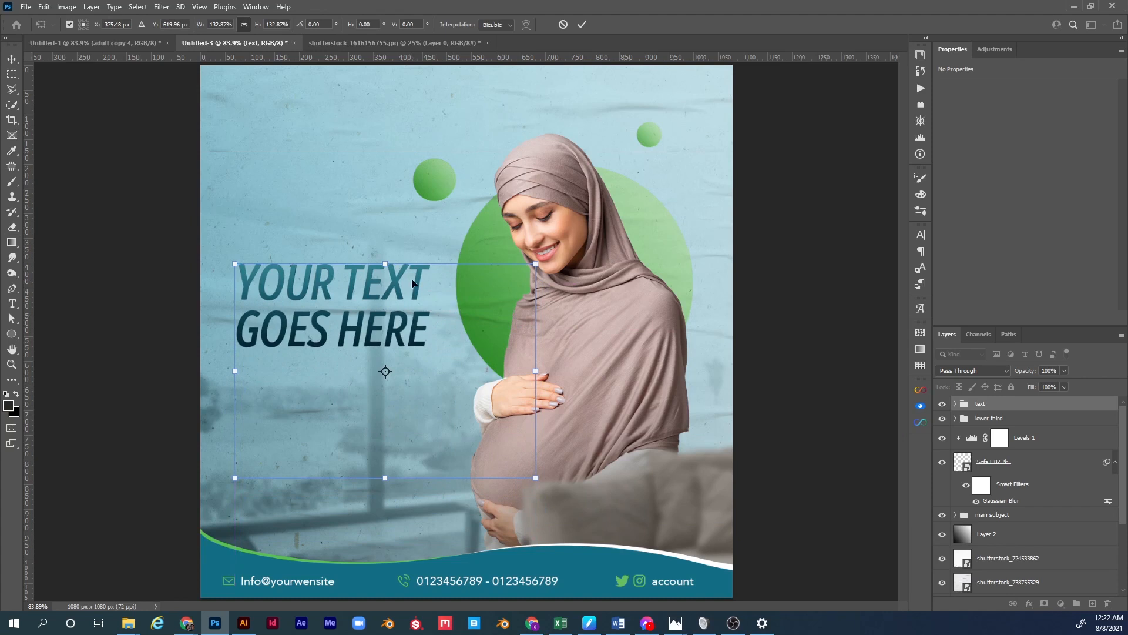
pyautogui.press('Return')
# Expand the text group and select the gradient overlay layer inside it.
pyautogui.press('g')
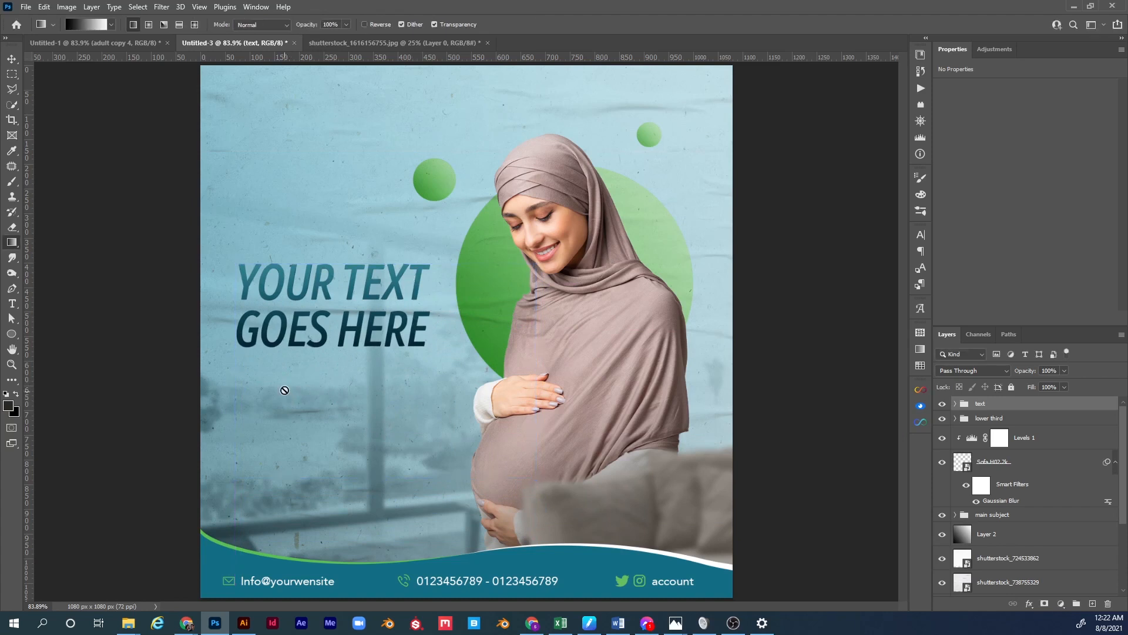
pyautogui.click(954, 403)
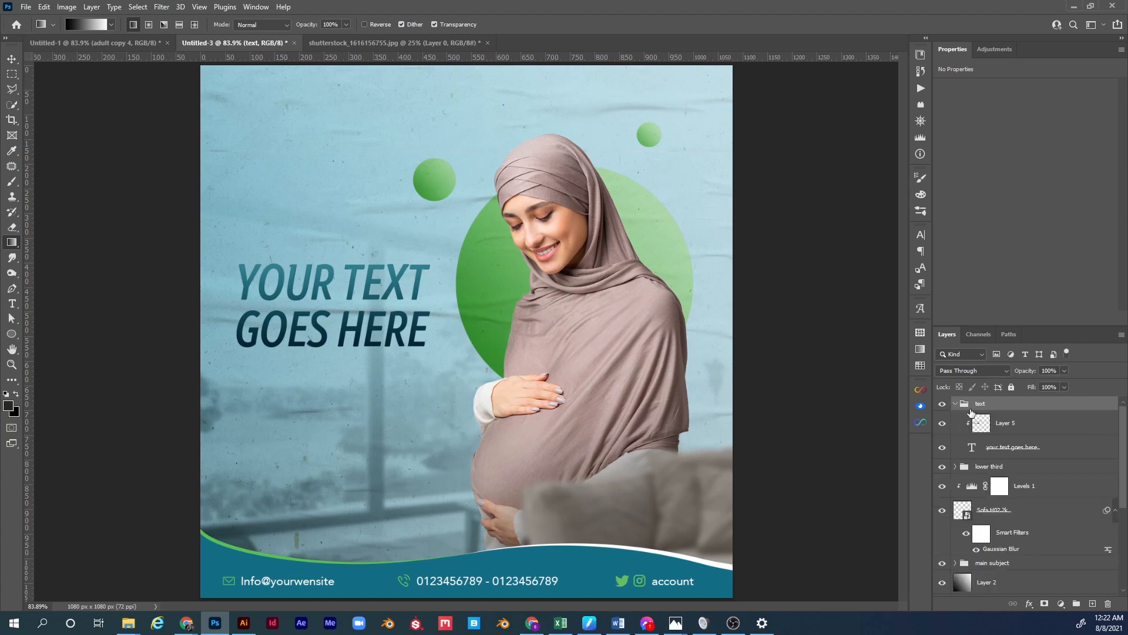
pyautogui.click(1016, 431)
# Add a Lorem ipsum paragraph box below the headline with Auto line spacing.
pyautogui.press('t')
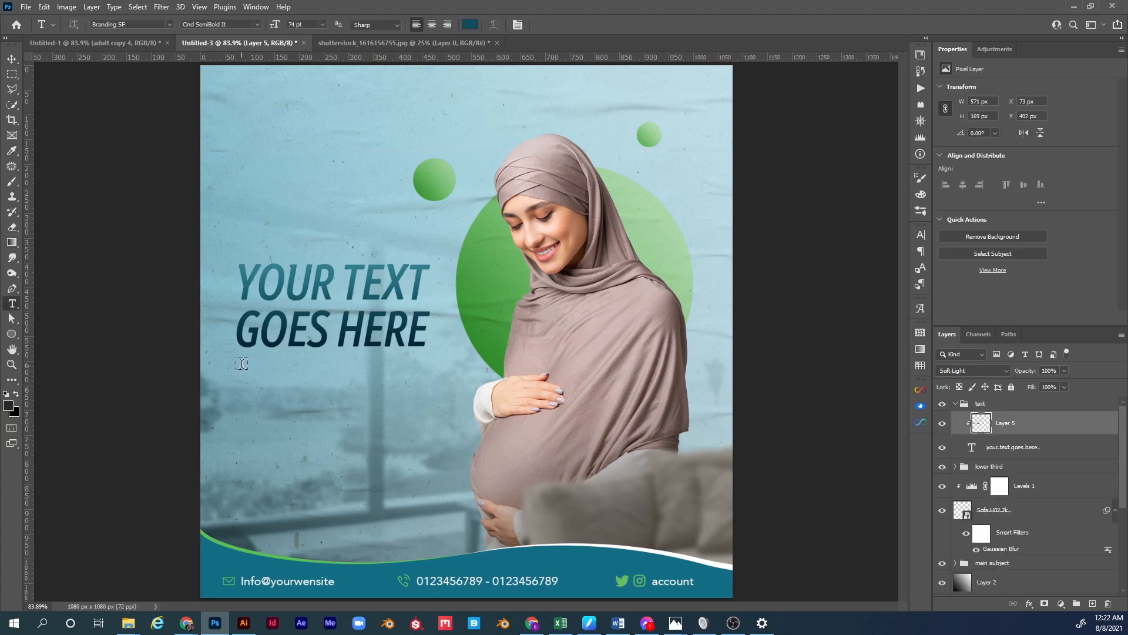
pyautogui.moveTo(241, 365); pyautogui.dragTo(427, 461)
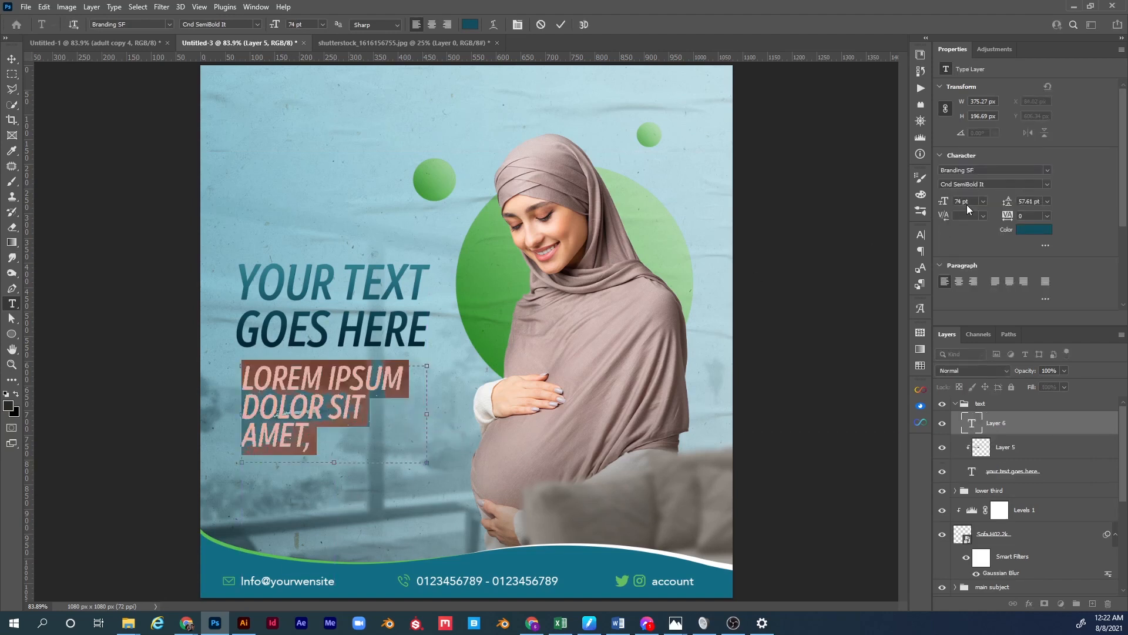
pyautogui.scroll(-20, 968, 204)
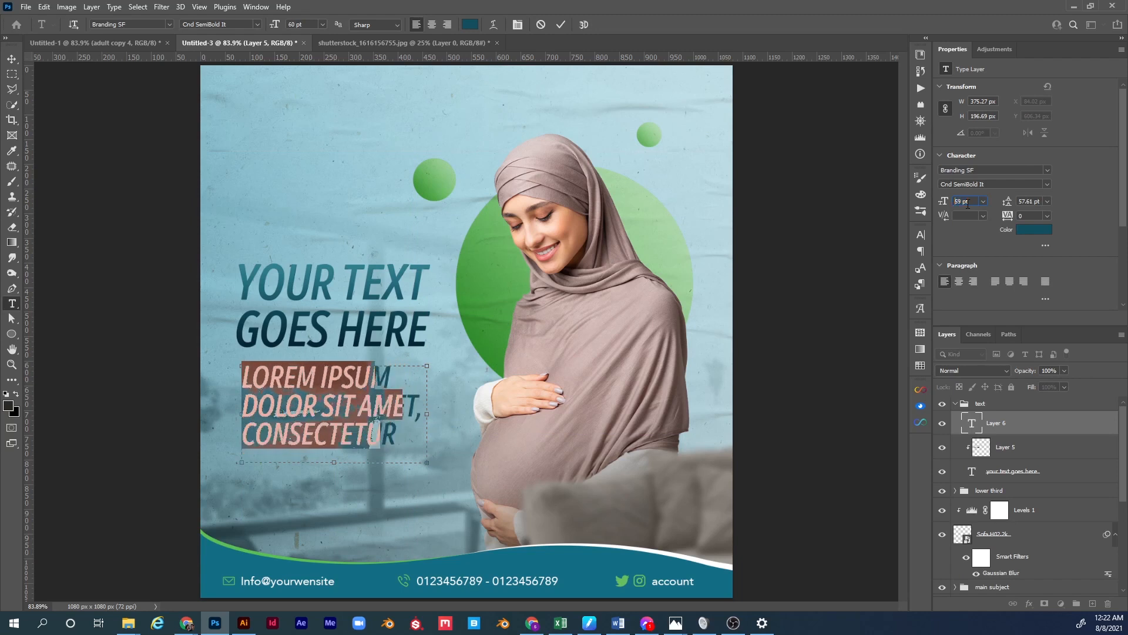
pyautogui.scroll(-2, 968, 204)
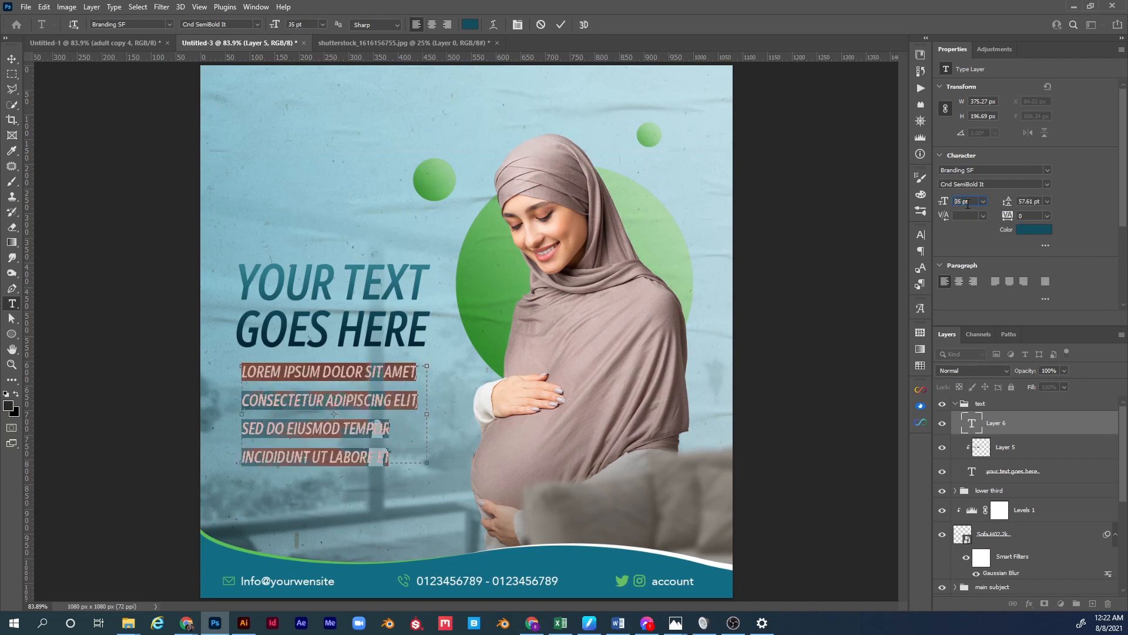
pyautogui.scroll(-1, 968, 204)
pyautogui.click(1047, 201)
pyautogui.click(1029, 217)
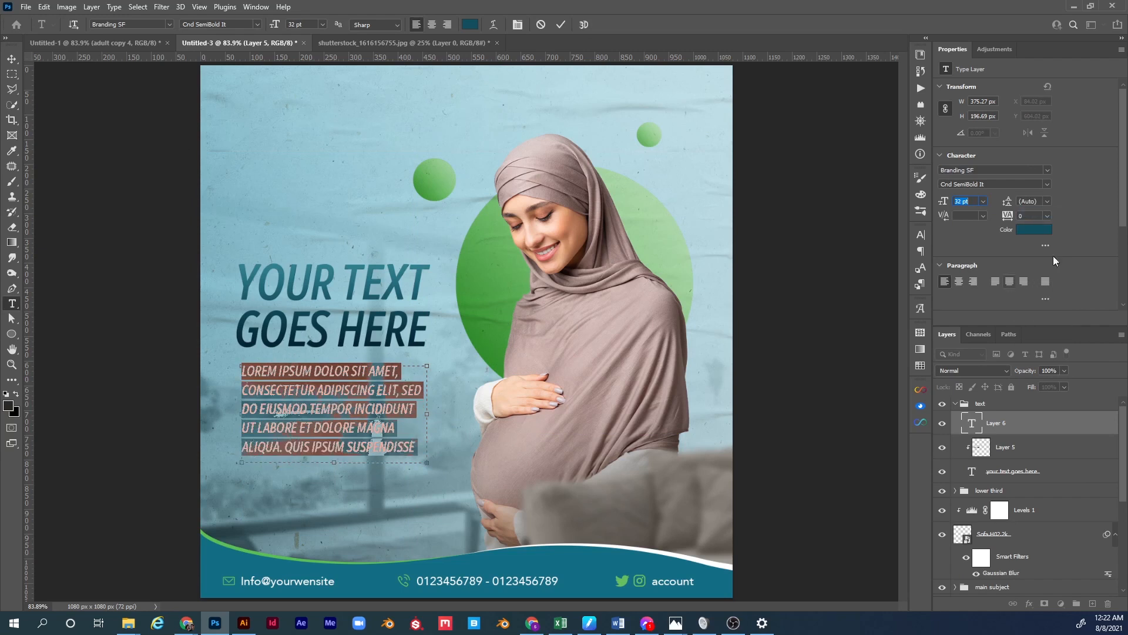
pyautogui.click(11, 60)
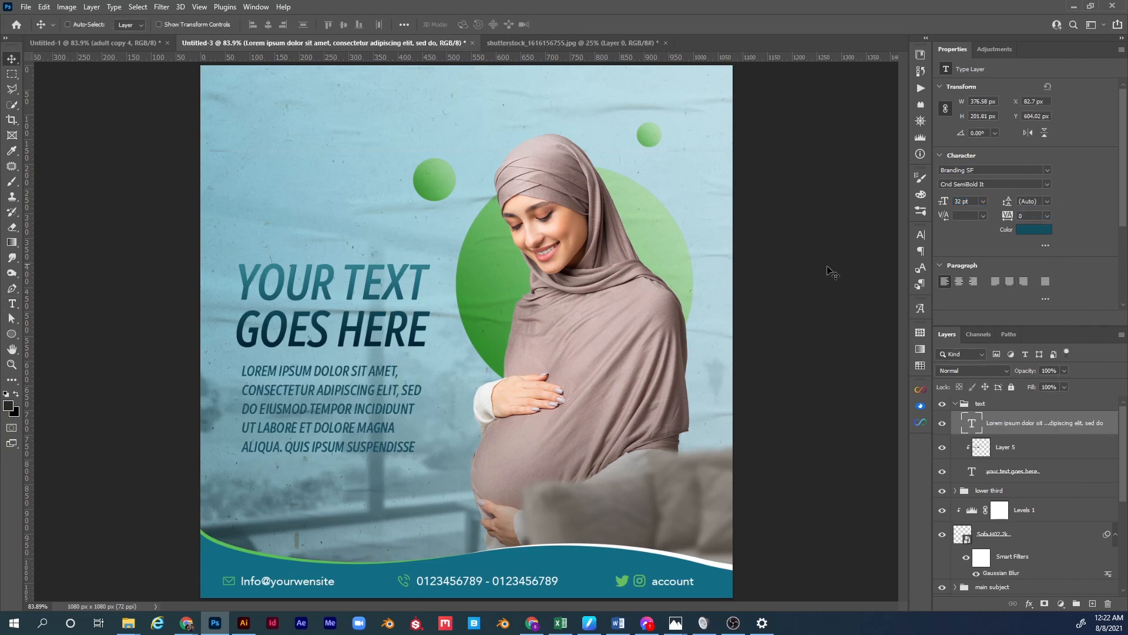
# Set the body text to Branding SF Cnd Medium in white and nudge it slightly up.
pyautogui.click(1048, 184)
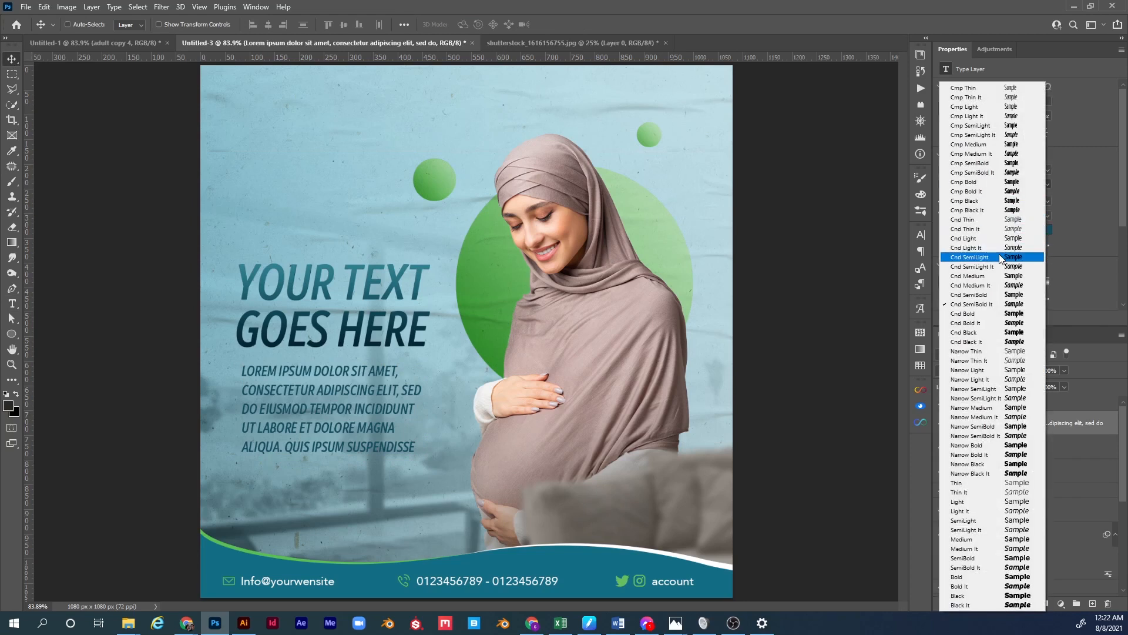
pyautogui.click(997, 275)
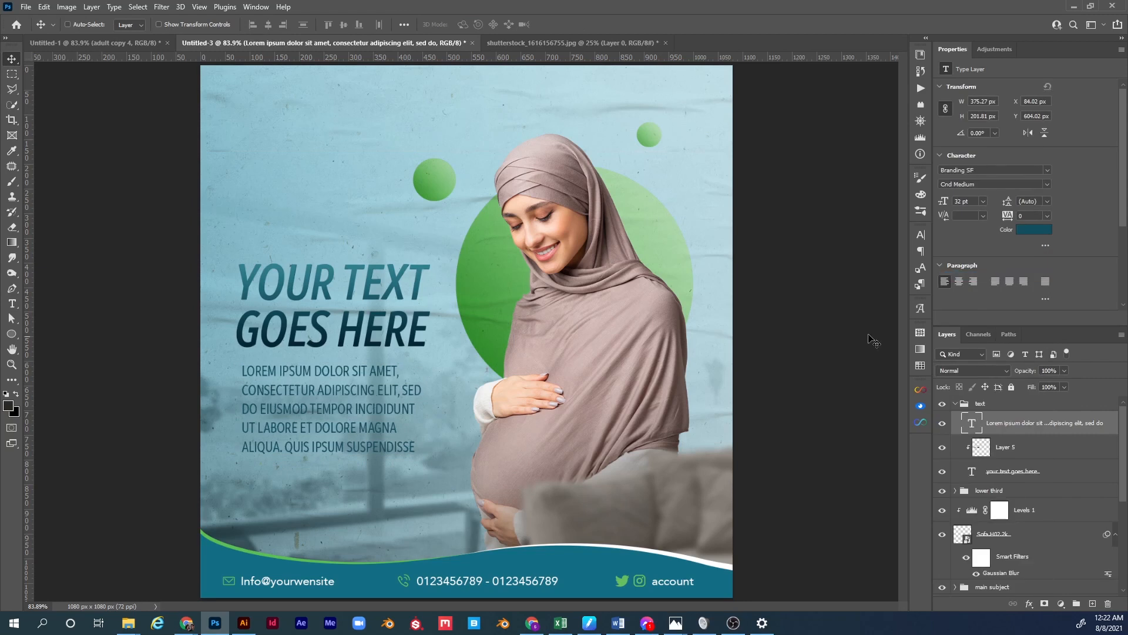
pyautogui.click(1034, 229)
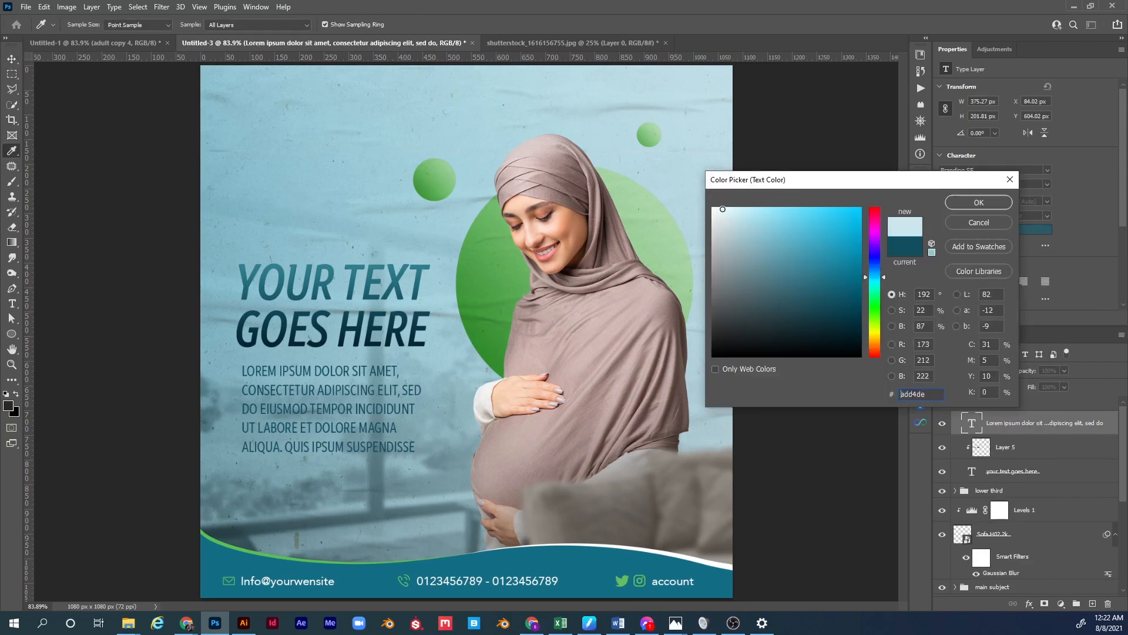
pyautogui.moveTo(732, 216); pyautogui.dragTo(707, 200)
pyautogui.click(957, 205)
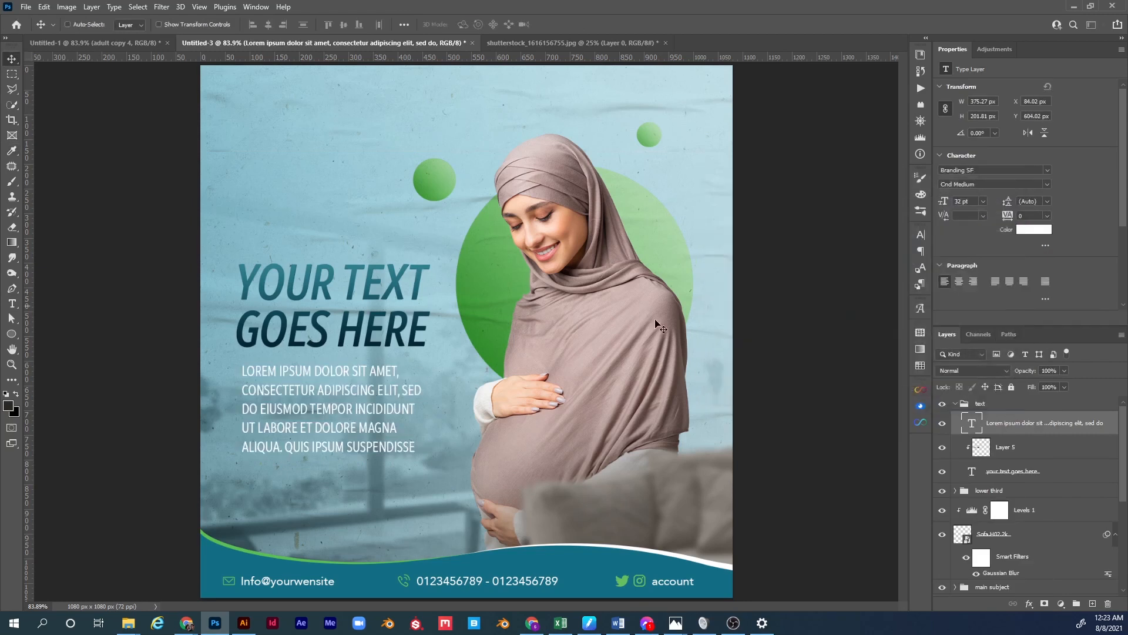
pyautogui.moveTo(376, 401); pyautogui.dragTo(377, 398)
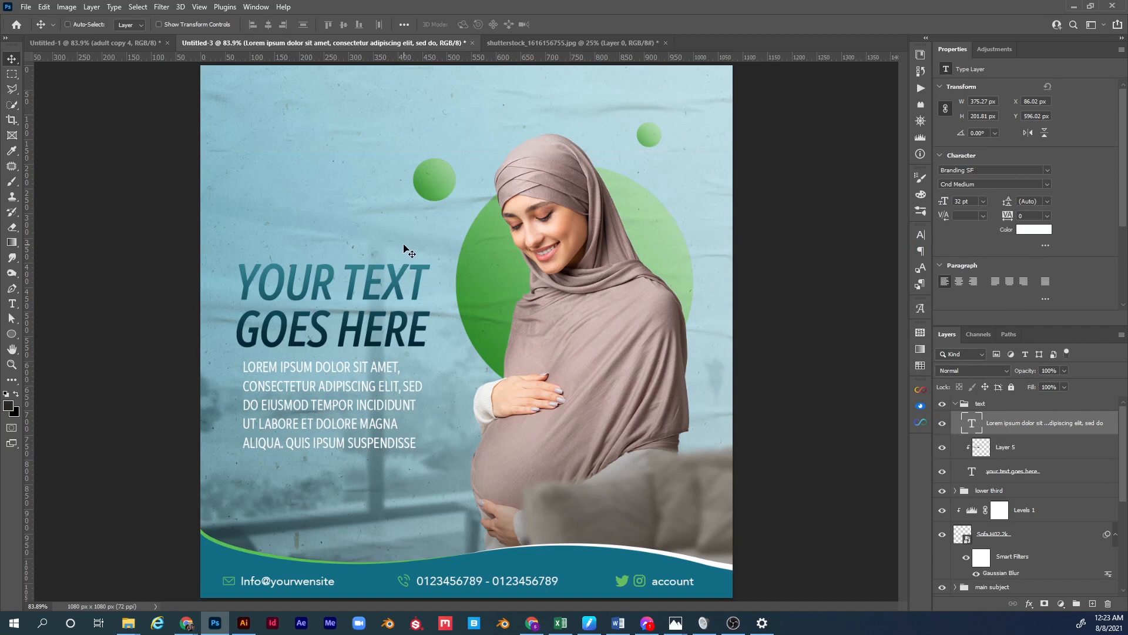
pyautogui.click(959, 406)
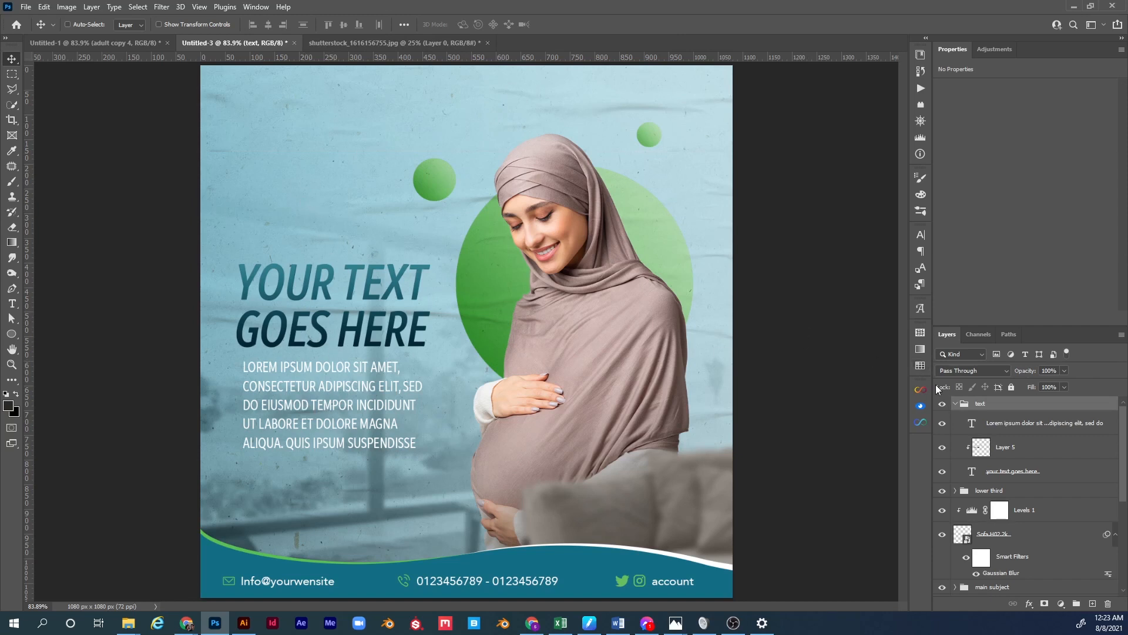
# Move the headline and body text group up on the post.
pyautogui.click(956, 403)
pyautogui.moveTo(401, 339); pyautogui.dragTo(397, 281)
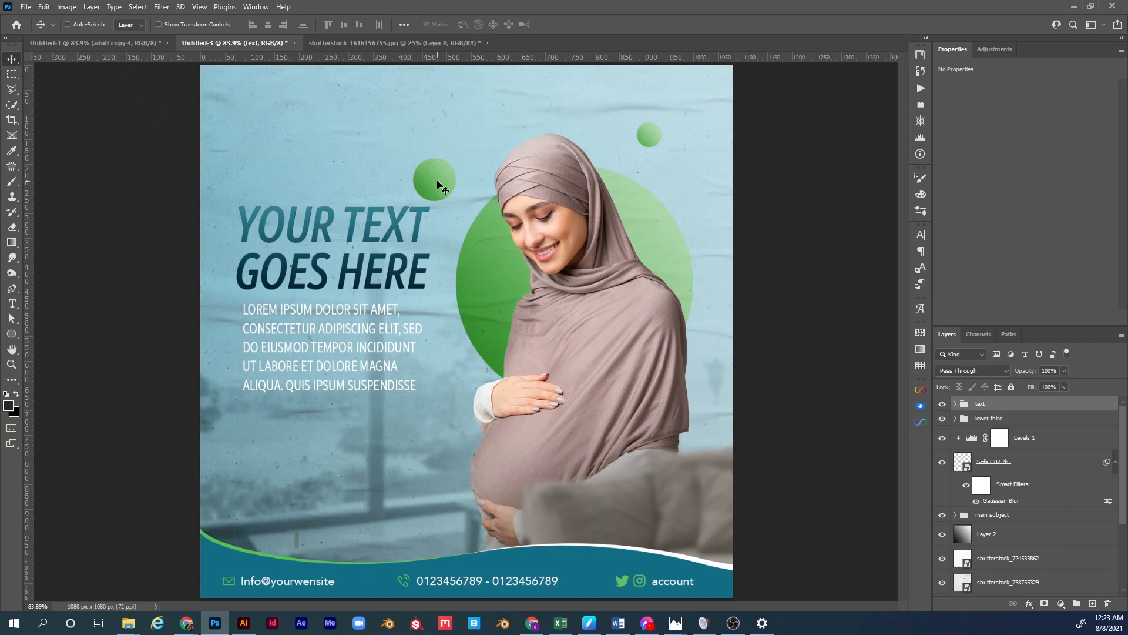
pyautogui.scroll(-2, 998, 471)
pyautogui.scroll(-3, 997, 471)
# Shift the small green circle up and right, then duplicate its group as green circle copy 2.
pyautogui.click(993, 511)
pyautogui.moveTo(439, 206); pyautogui.dragTo(449, 170)
pyautogui.scroll(5, 1002, 467)
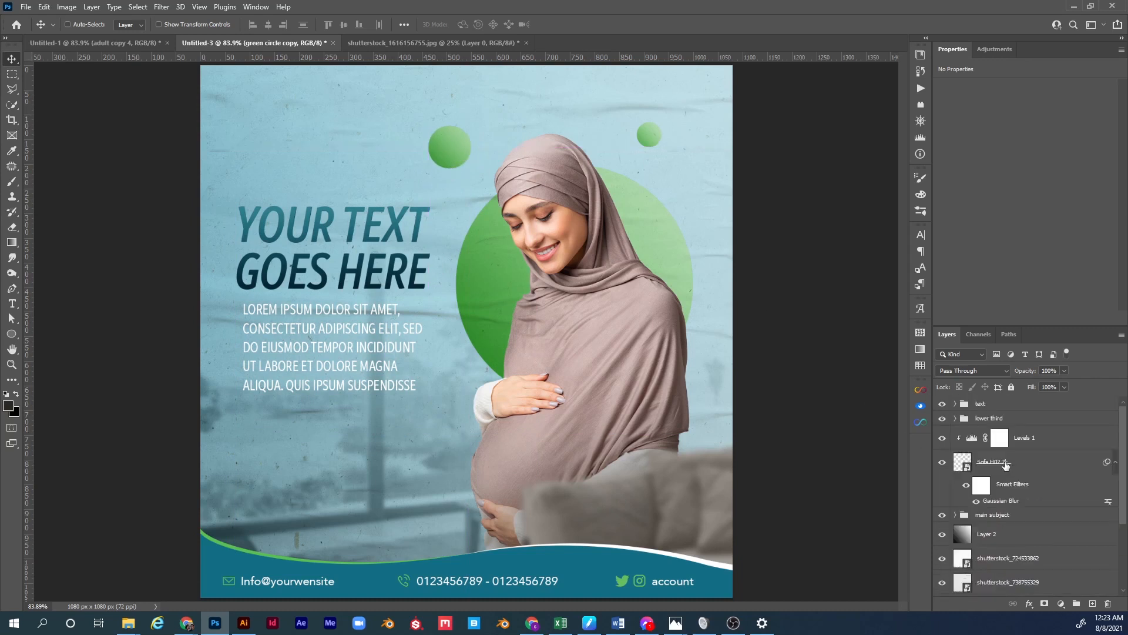
pyautogui.scroll(-5, 1005, 465)
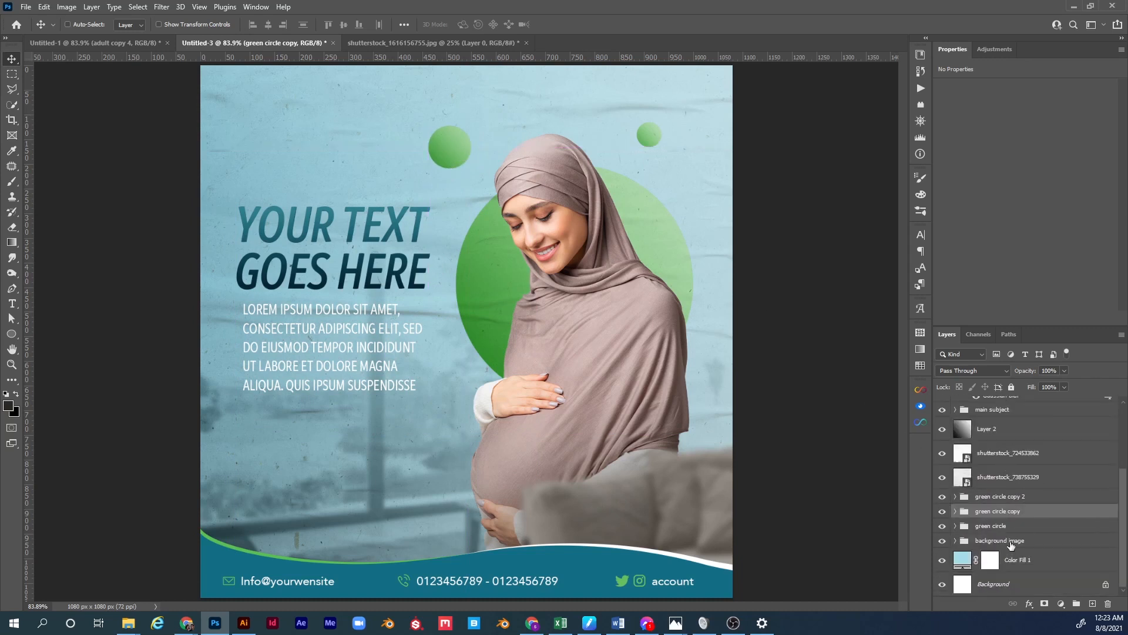
pyautogui.scroll(5, 1001, 499)
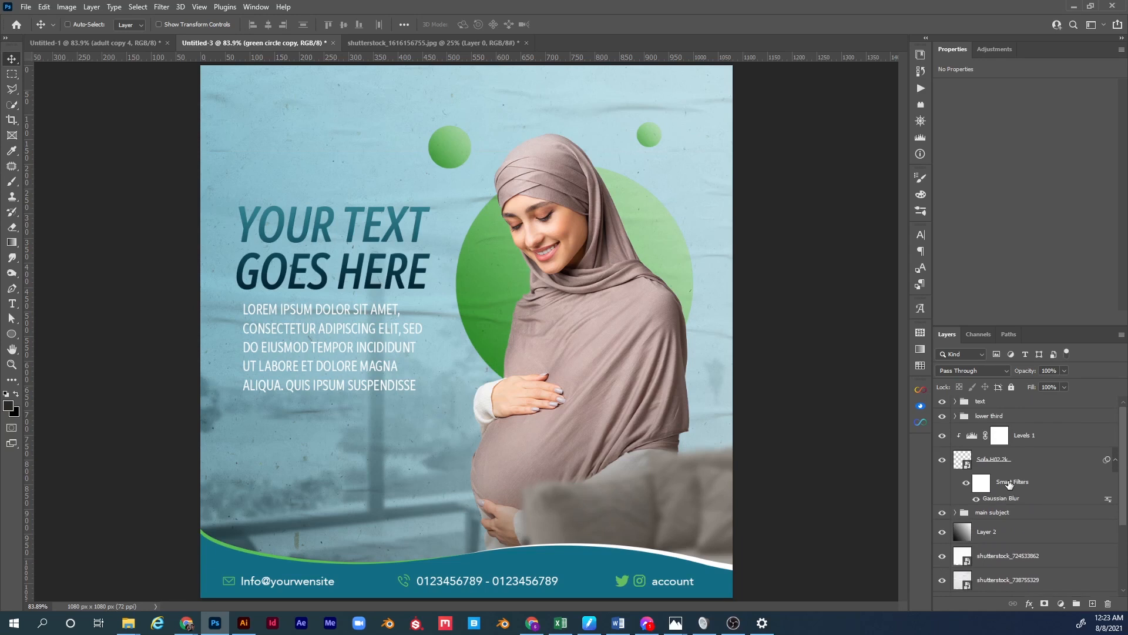
pyautogui.scroll(-2, 1036, 488)
pyautogui.hotkey('ctrl', 'j')
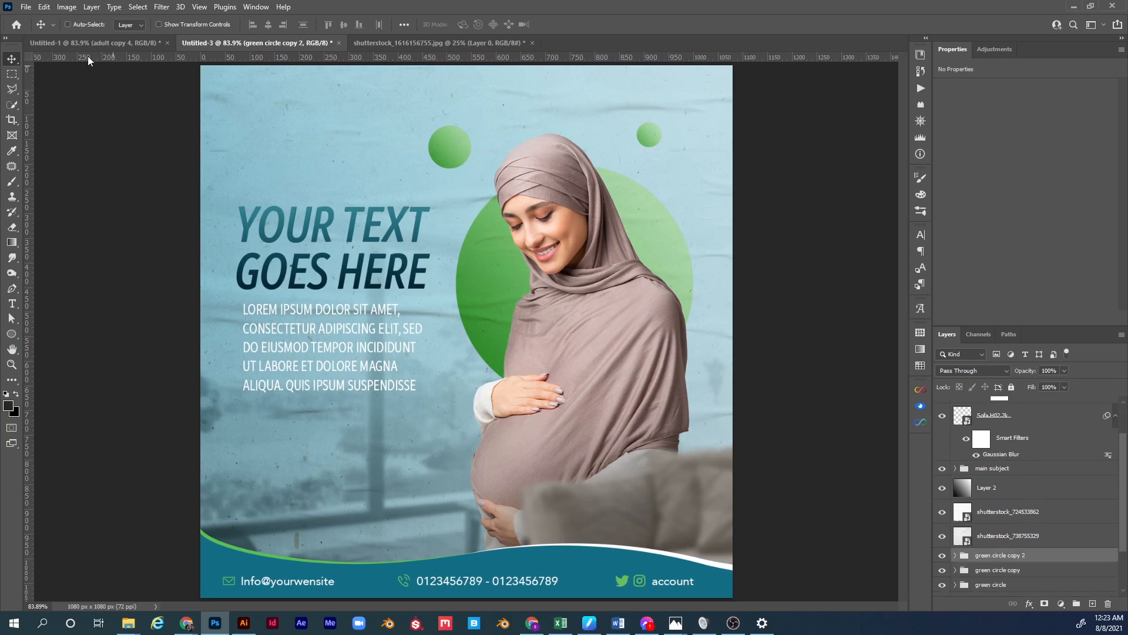
# Place the Transitional Floor Light.H03.2k image embedded, enlarged at the lower left.
pyautogui.click(26, 7)
pyautogui.click(66, 262)
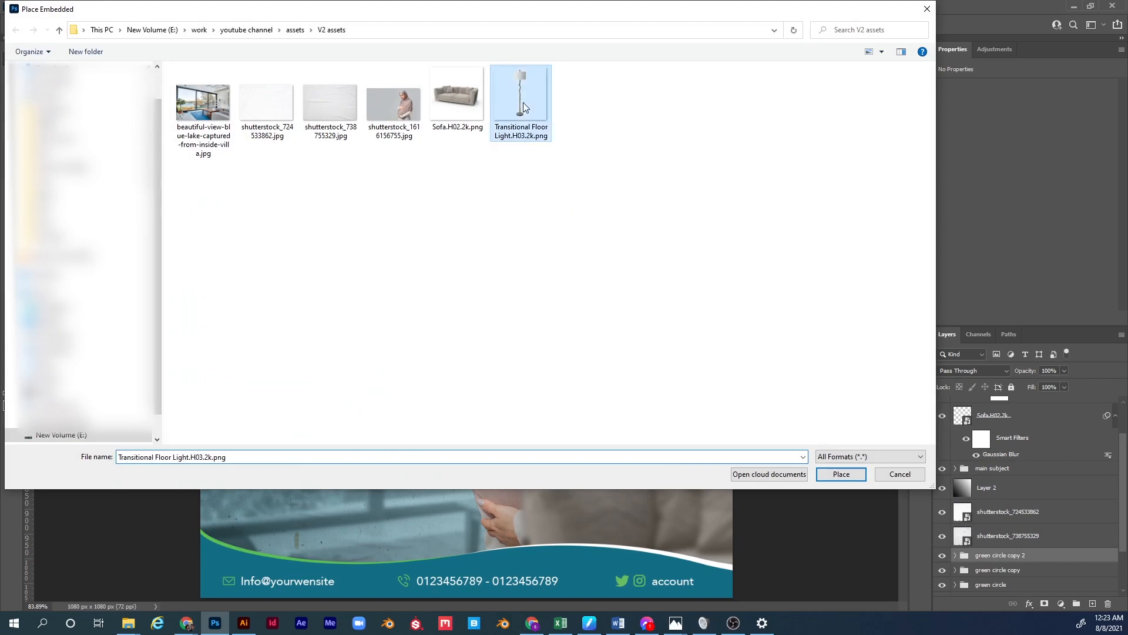
pyautogui.doubleClick(524, 107)
pyautogui.moveTo(591, 326); pyautogui.dragTo(662, 317)
pyautogui.moveTo(535, 296); pyautogui.dragTo(327, 525)
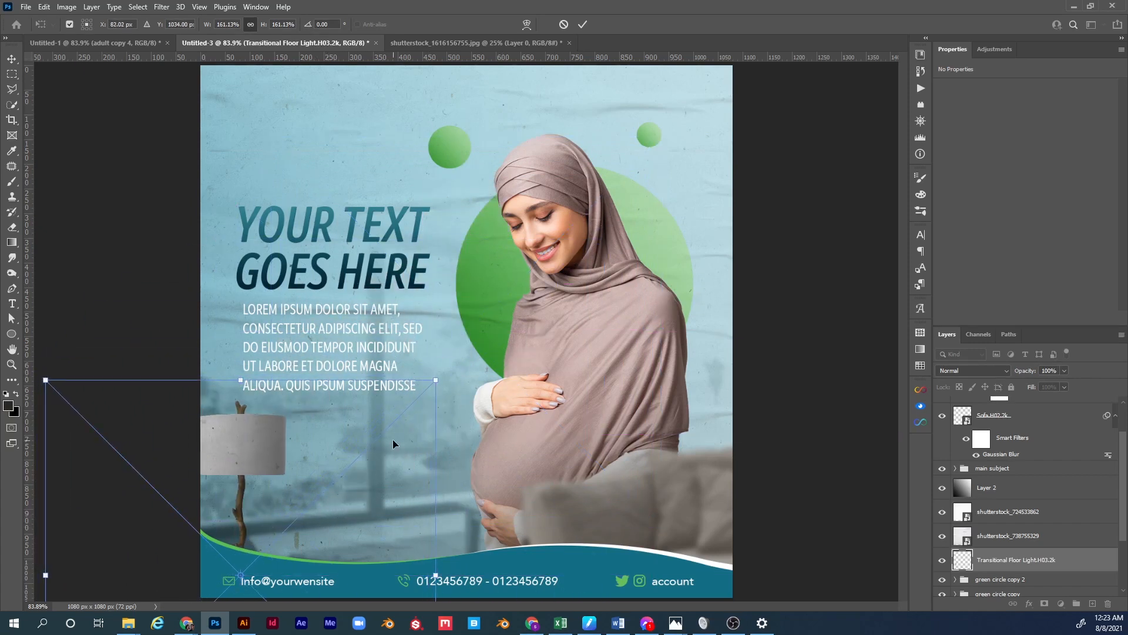
pyautogui.press('Return')
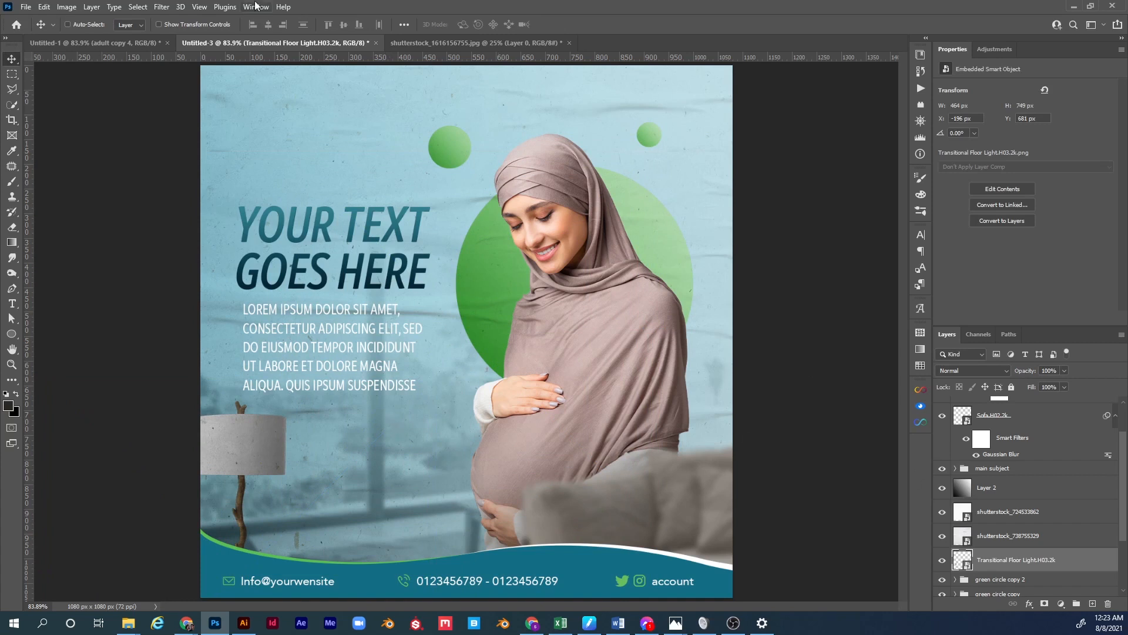
# Apply a 5.4 px Gaussian Blur to the lamp and enlarge it further toward the lower left.
pyautogui.click(163, 8)
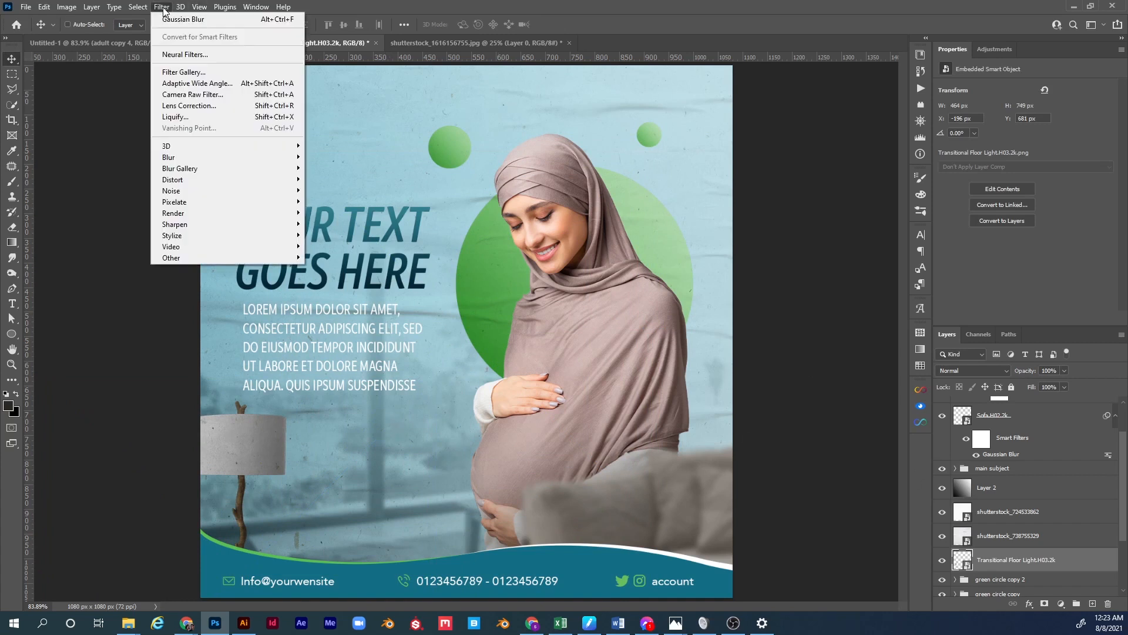
pyautogui.moveTo(274, 158)
pyautogui.click(336, 201)
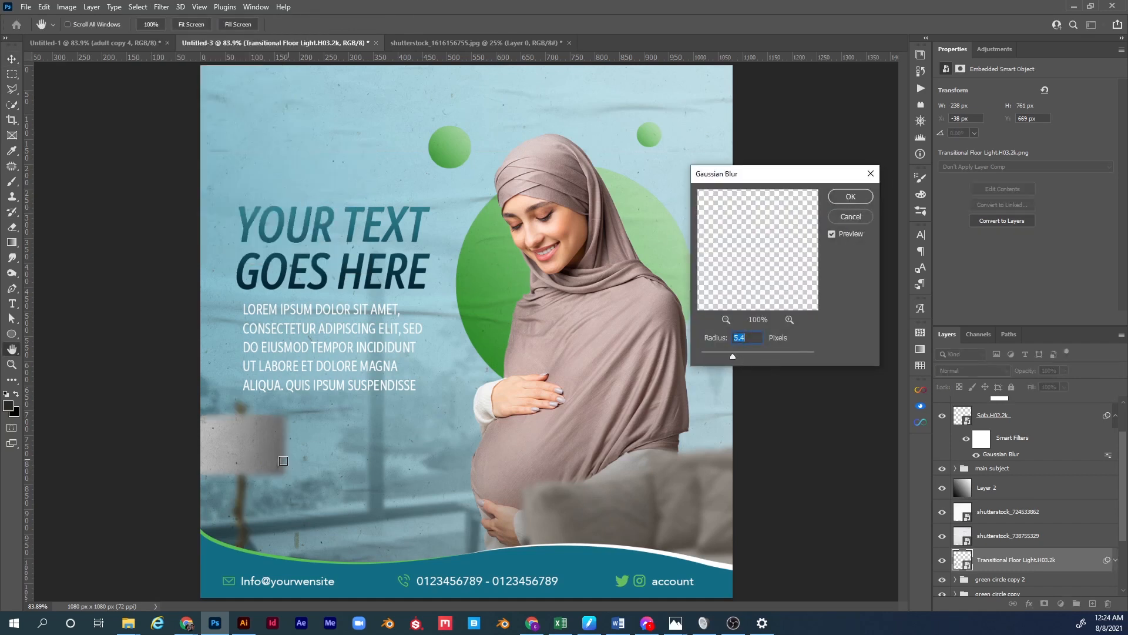
pyautogui.click(850, 197)
pyautogui.hotkey('ctrl', 't')
pyautogui.moveTo(436, 384); pyautogui.dragTo(505, 310)
pyautogui.moveTo(411, 471); pyautogui.dragTo(396, 520)
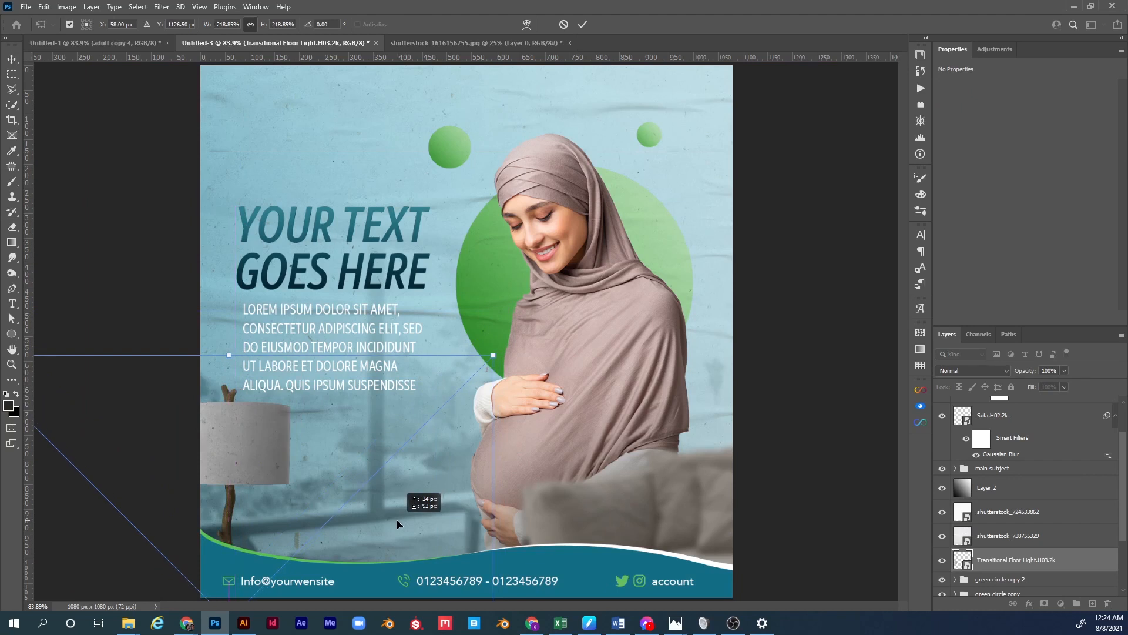
pyautogui.press('Return')
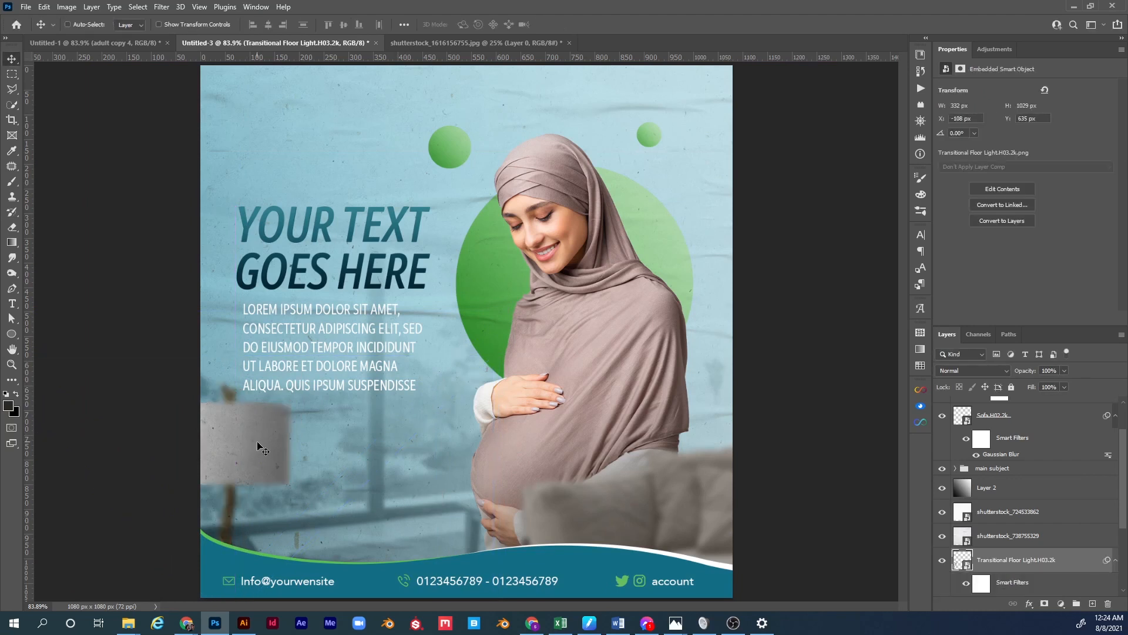
# Nudge the lamp and wash it out with a clipped Levels adjustment, output black 65.
pyautogui.moveTo(260, 452); pyautogui.dragTo(266, 465)
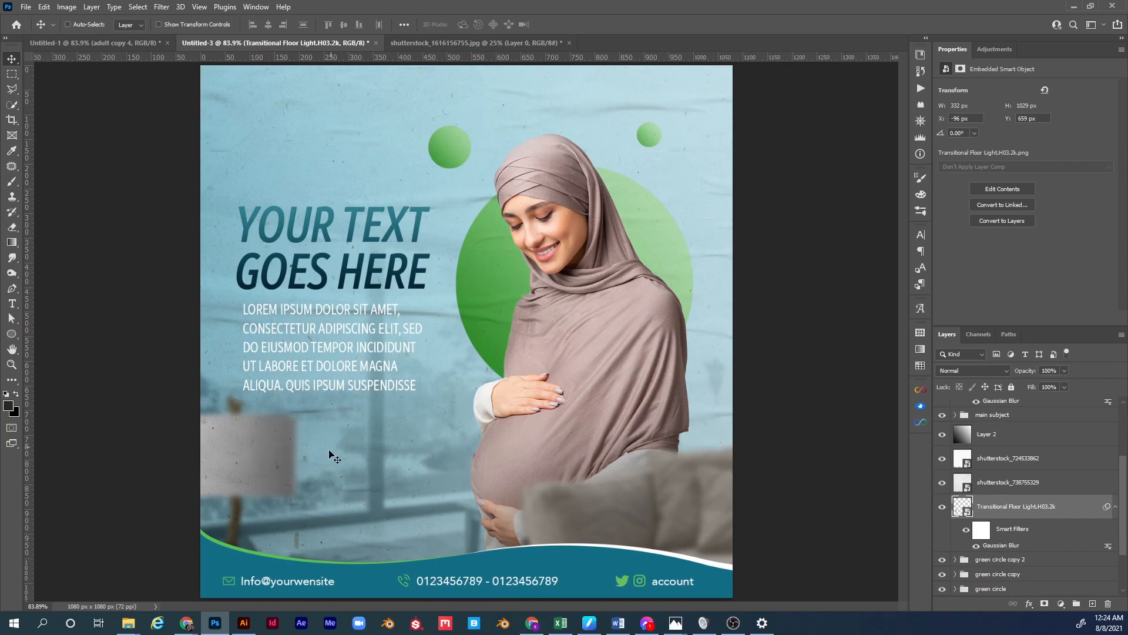
pyautogui.click(1063, 610)
pyautogui.click(1065, 451)
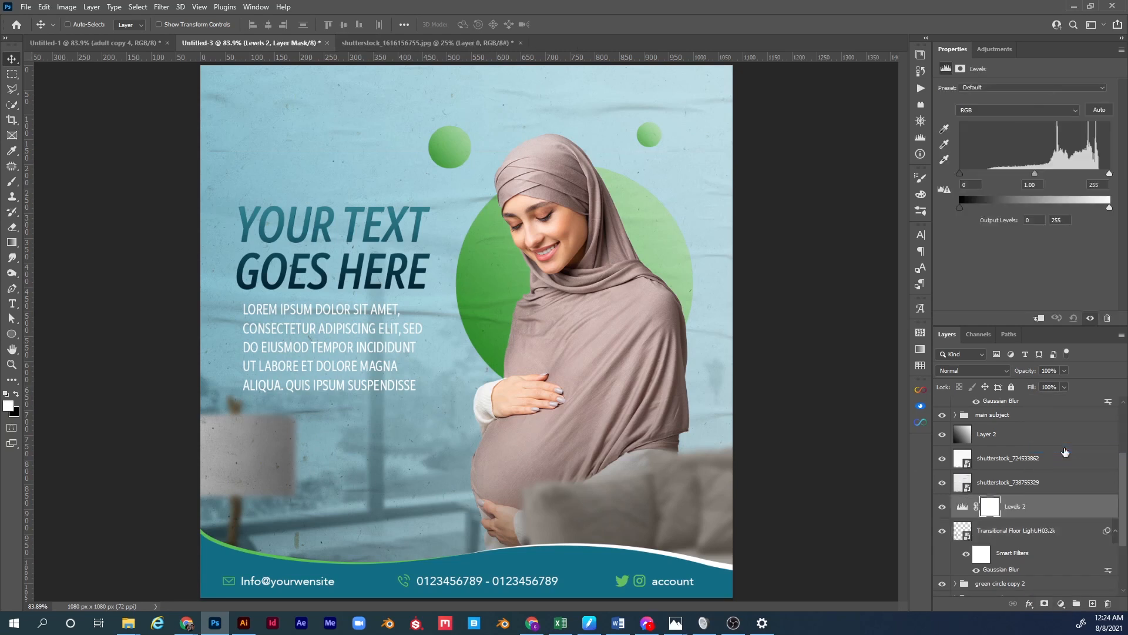
pyautogui.keyDown('alt'); pyautogui.click(1001, 515); pyautogui.keyUp('alt')
pyautogui.click(974, 508)
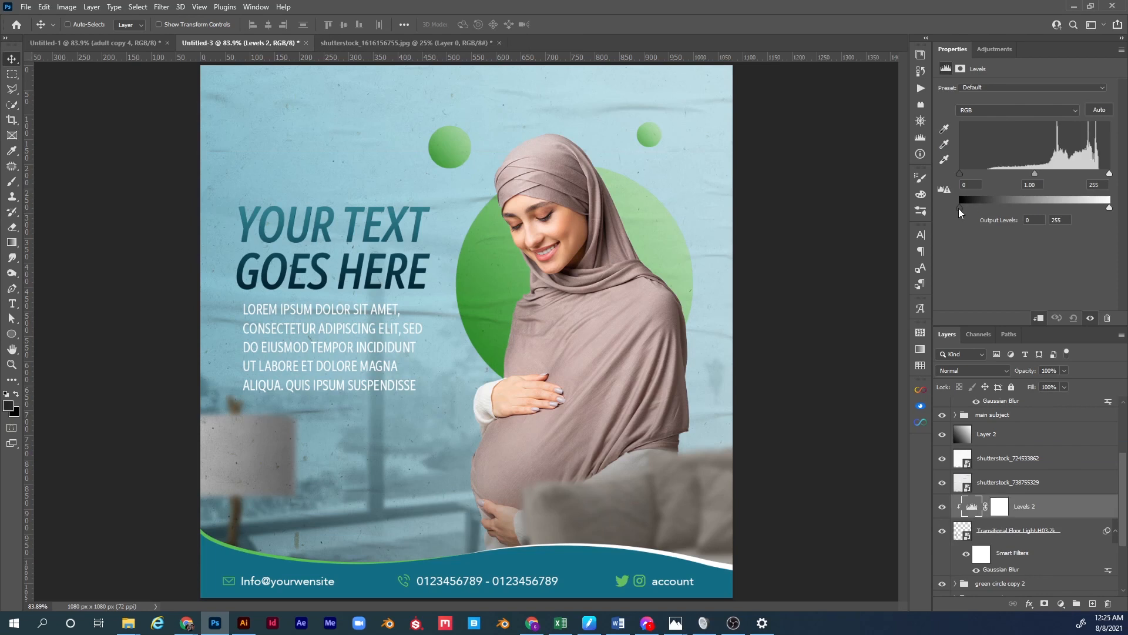
pyautogui.moveTo(959, 208); pyautogui.dragTo(962, 209)
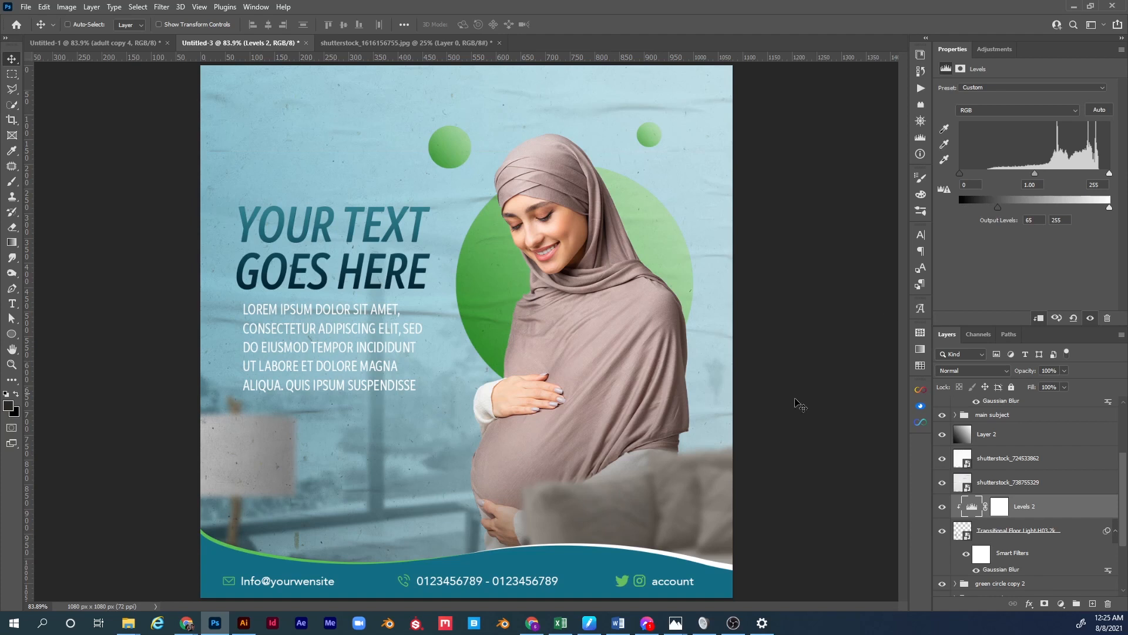
pyautogui.click(125, 44)
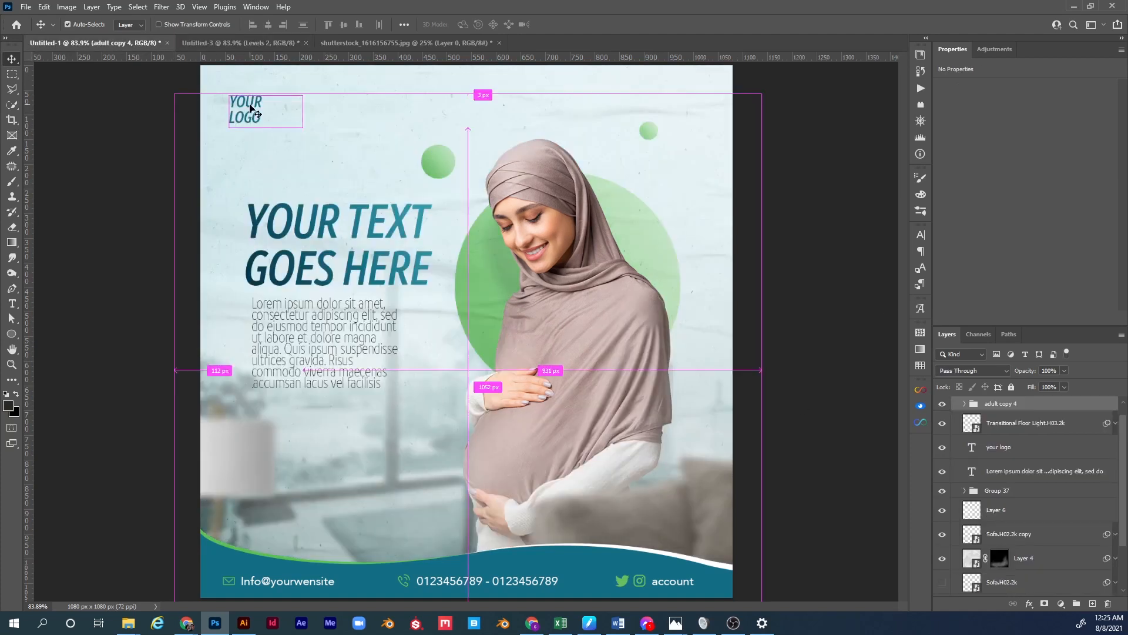
# Copy the YOUR LOGO text from Untitled-1 and paste it into Untitled-3's text group.
pyautogui.keyDown('ctrl'); pyautogui.click(251, 110); pyautogui.keyUp('ctrl')
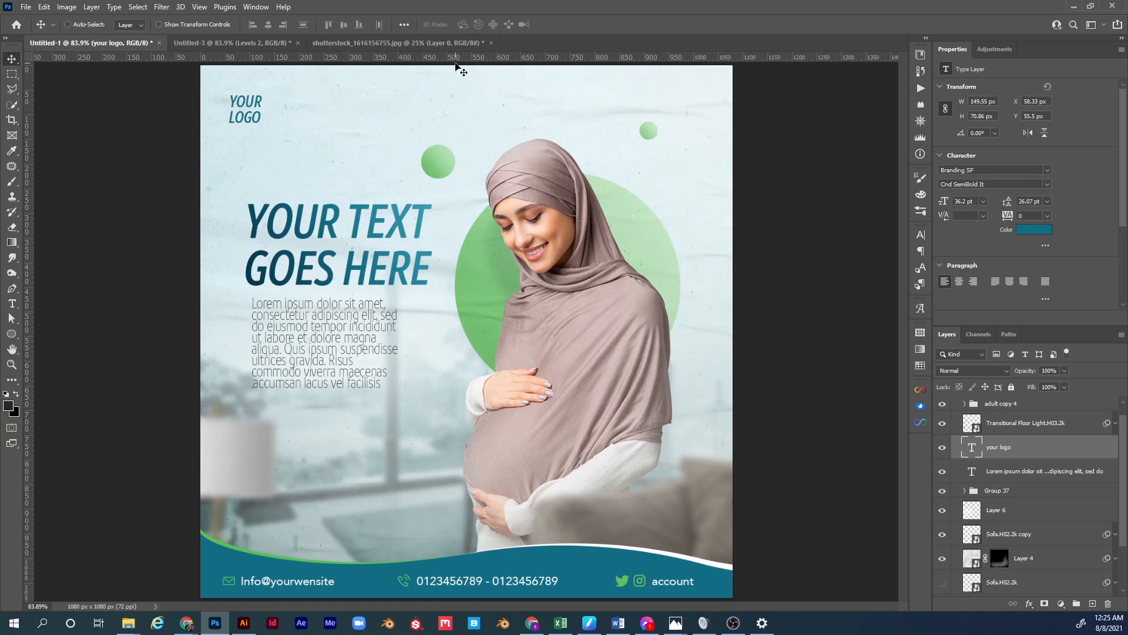
pyautogui.click(232, 43)
pyautogui.scroll(1, 1043, 434)
pyautogui.click(998, 406)
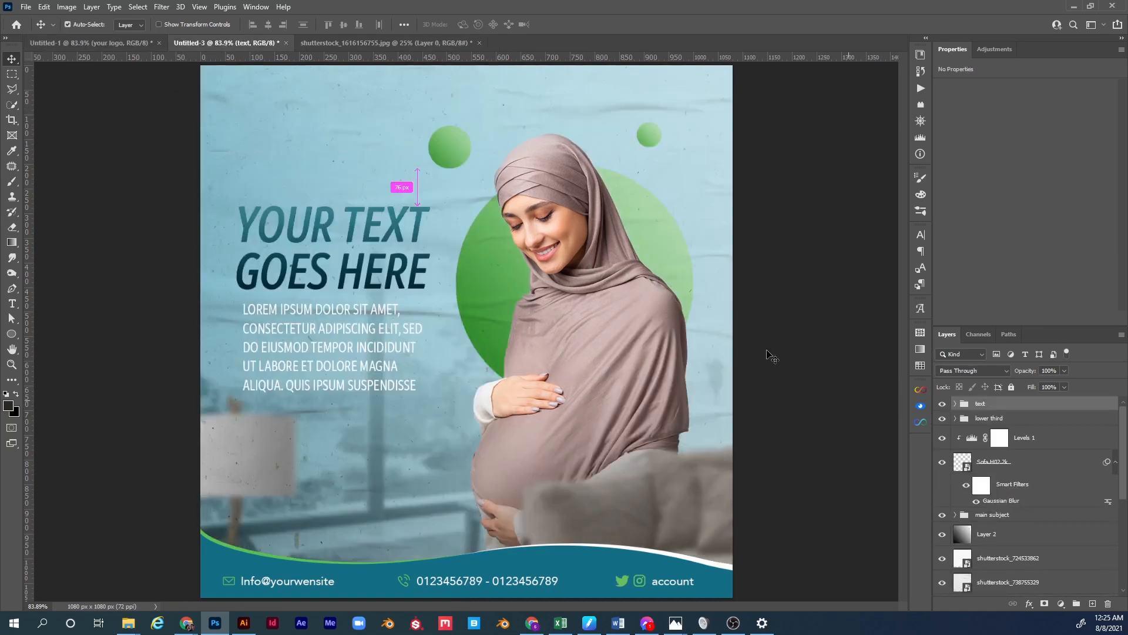
pyautogui.hotkey('ctrl', 'v')
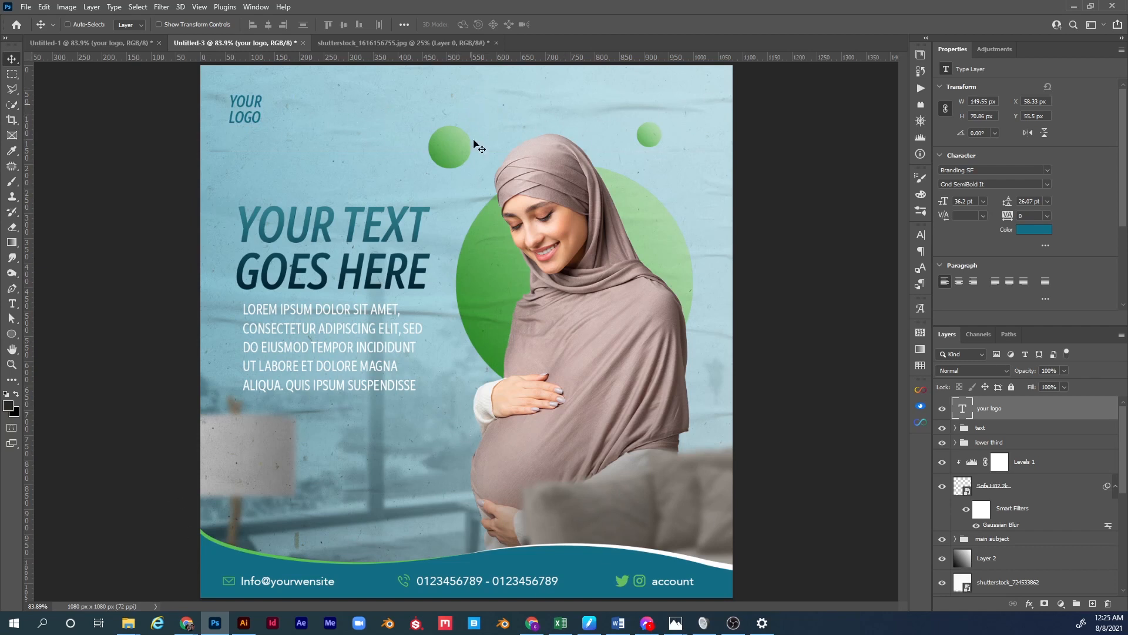
pyautogui.scroll(-5, 1033, 492)
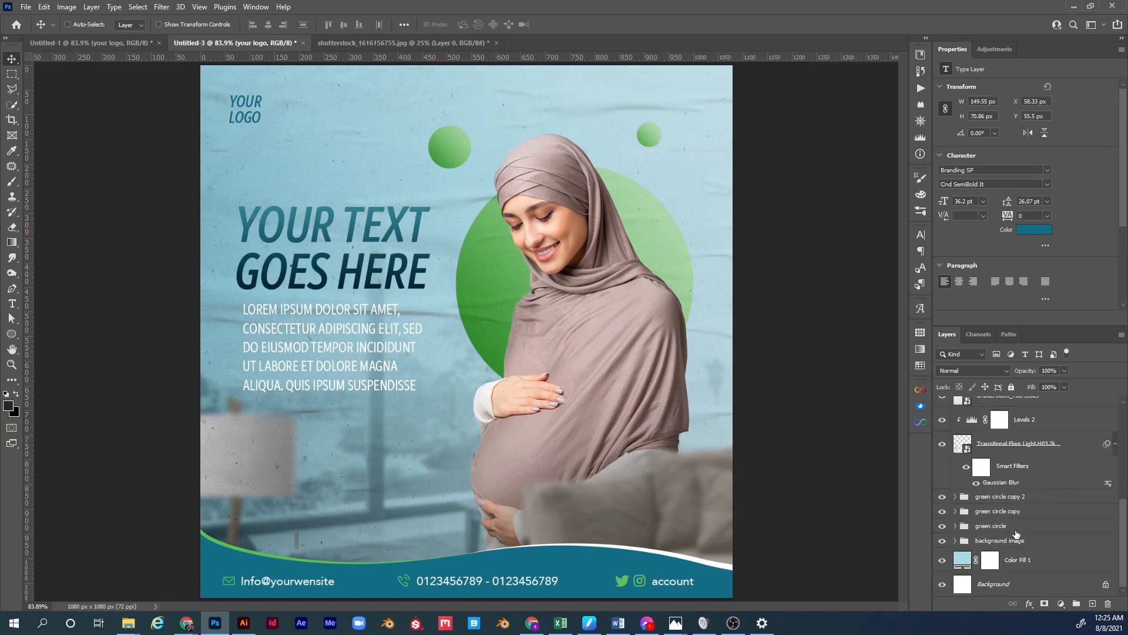
pyautogui.click(1014, 558)
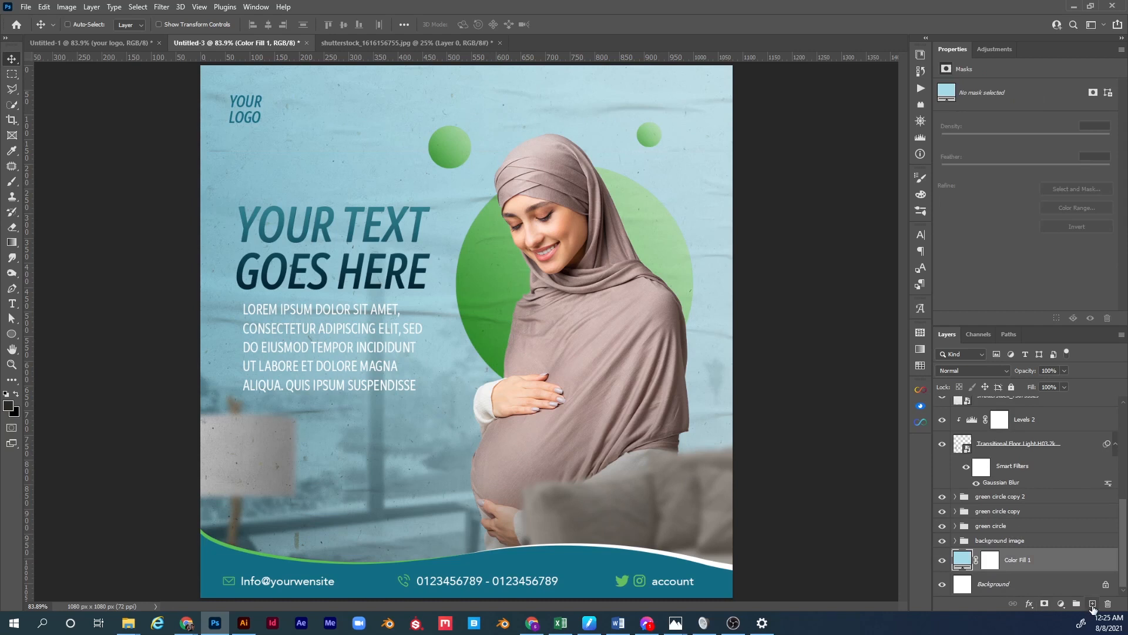
# On a new layer above Color Fill 1, paint a soft white glow with a 664 px brush.
pyautogui.click(1092, 604)
pyautogui.press('b')
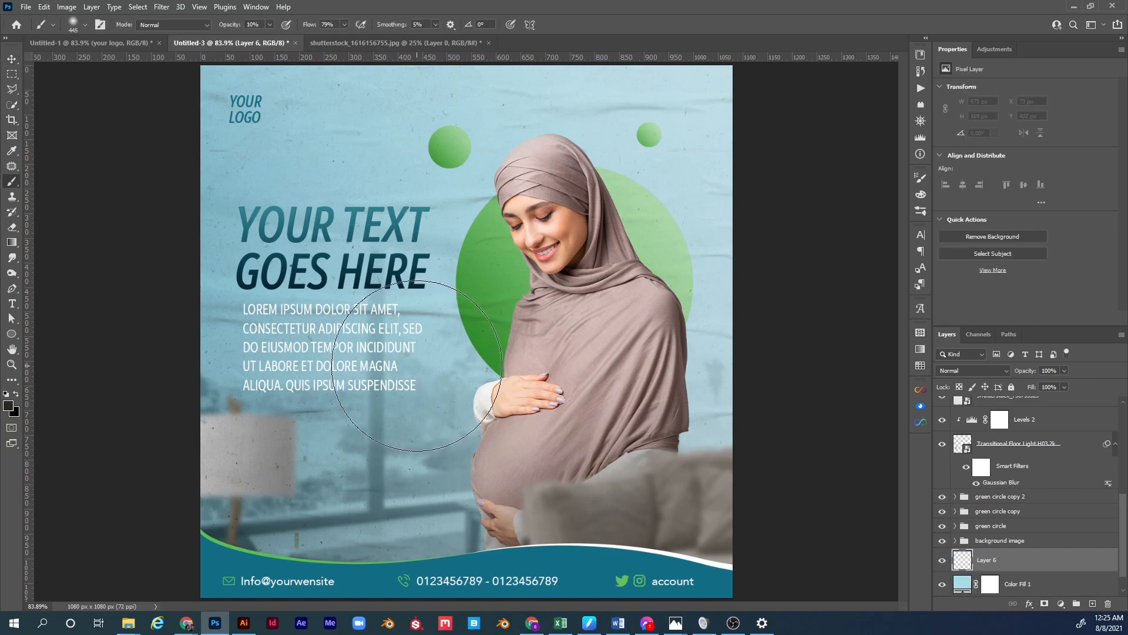
pyautogui.press('d')
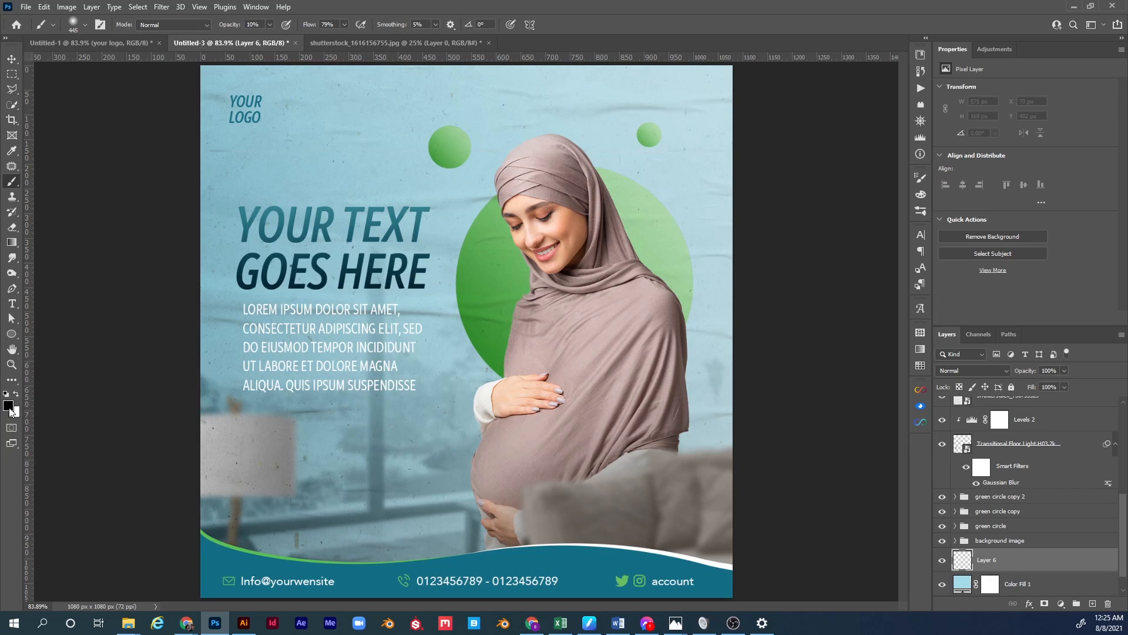
pyautogui.press('x')
pyautogui.moveTo(520, 242); pyautogui.dragTo(577, 241)
pyautogui.moveTo(499, 187); pyautogui.dragTo(657, 131)
pyautogui.moveTo(486, 134)
pyautogui.mouseDown()
pyautogui.moveTo(272, 132)
pyautogui.moveTo(300, 138)
pyautogui.moveTo(285, 139)
pyautogui.moveTo(324, 203)
pyautogui.moveTo(257, 202)
pyautogui.moveTo(447, 205)
pyautogui.moveTo(644, 165)
pyautogui.moveTo(151, 164)
pyautogui.moveTo(169, 149)
pyautogui.moveTo(144, 181)
pyautogui.moveTo(303, 194)
pyautogui.moveTo(286, 219)
pyautogui.moveTo(741, 290)
pyautogui.moveTo(664, 286)
pyautogui.moveTo(711, 332)
pyautogui.moveTo(402, 324)
pyautogui.moveTo(223, 335)
pyautogui.moveTo(223, 253)
pyautogui.moveTo(446, 319)
pyautogui.moveTo(641, 220)
pyautogui.moveTo(475, 122)
pyautogui.moveTo(229, 155)
pyautogui.moveTo(508, 190)
pyautogui.moveTo(574, 157)
pyautogui.moveTo(552, 200)
pyautogui.moveTo(429, 204)
pyautogui.moveTo(301, 264)
pyautogui.moveTo(314, 258)
pyautogui.moveTo(307, 244)
pyautogui.moveTo(546, 233)
pyautogui.mouseUp()
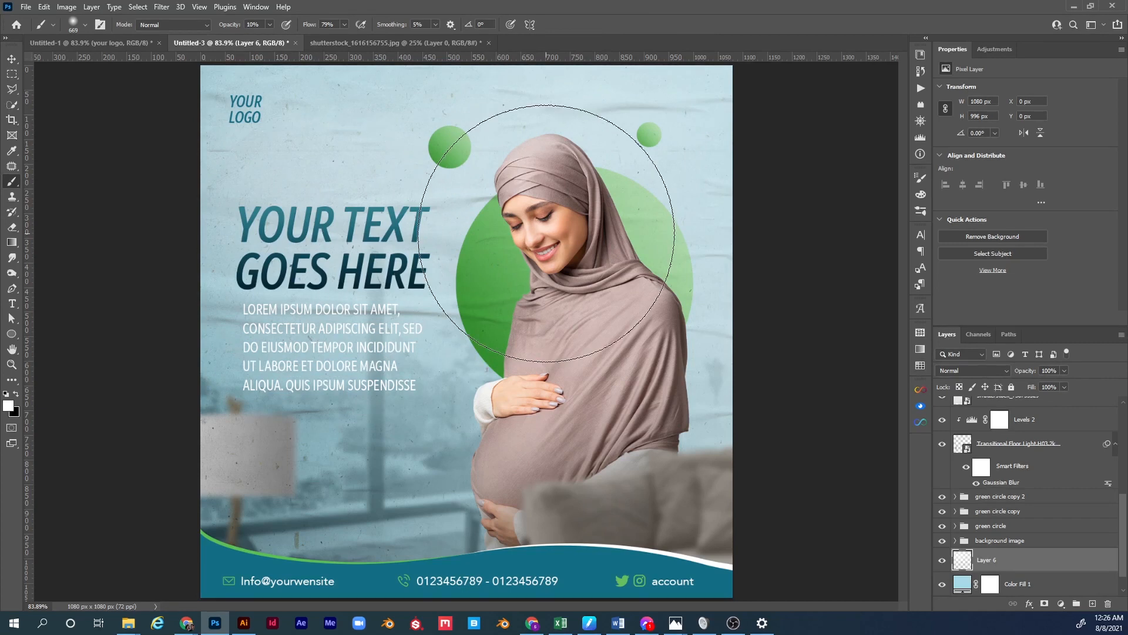